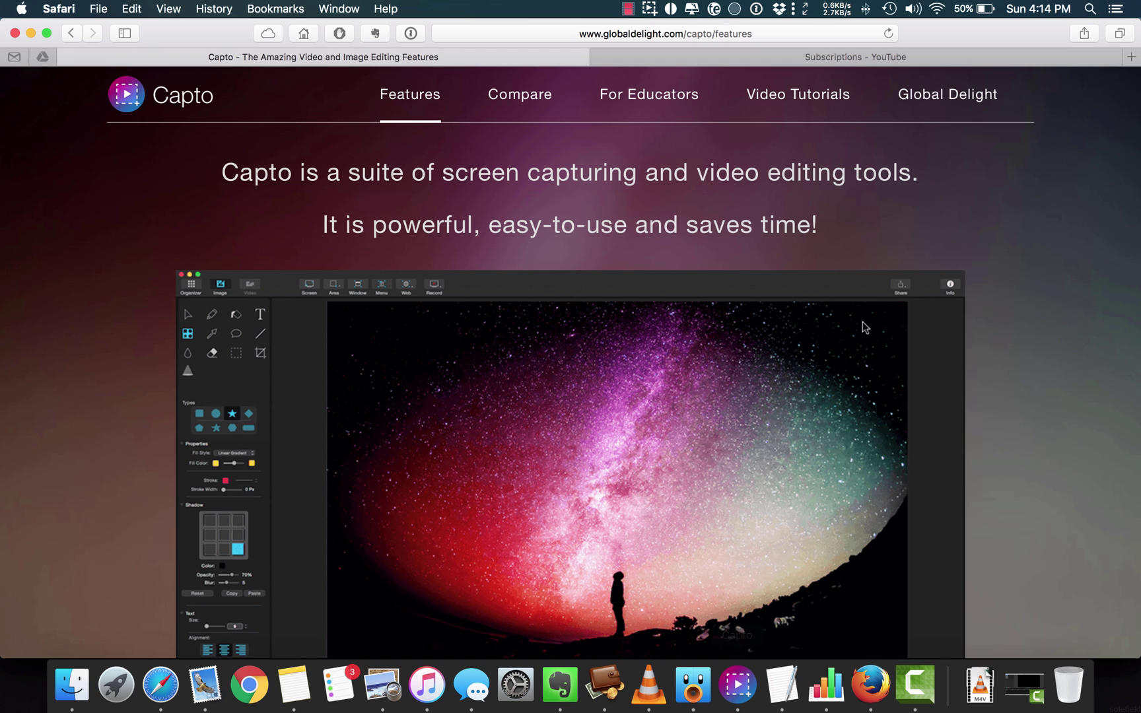
- Scroll the Capto Features page down to the Buy Now / Download Trial footer
scroll(1083, 216, "down", 10)
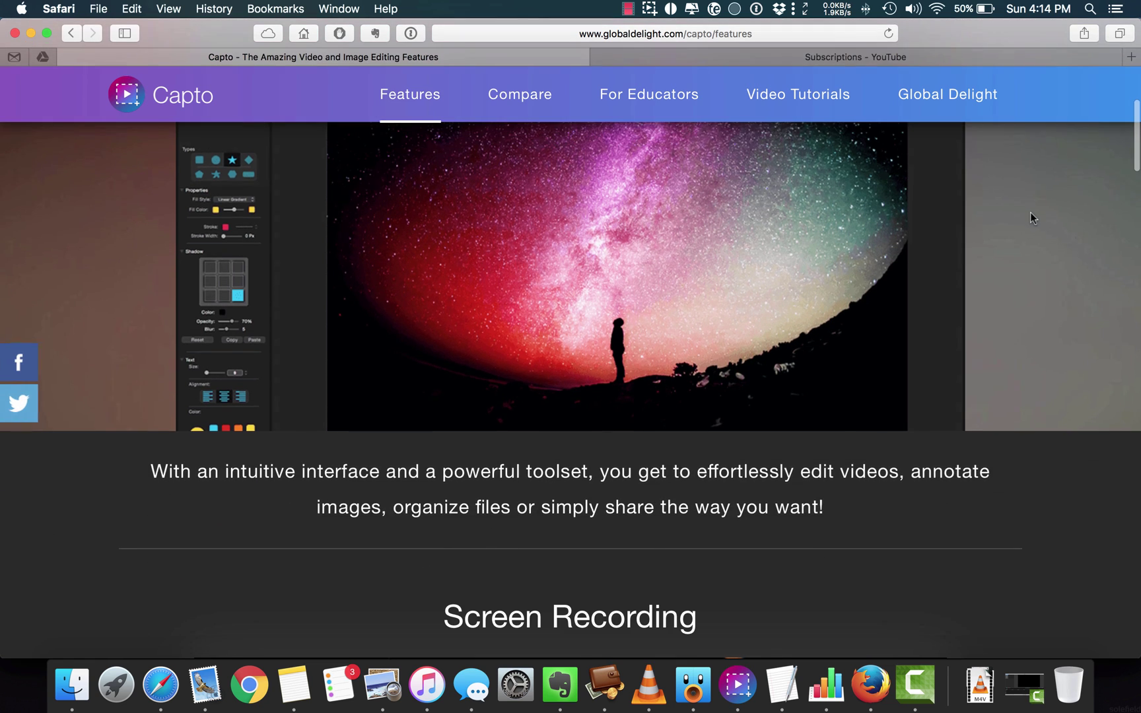
scroll(1032, 218, "down", 15)
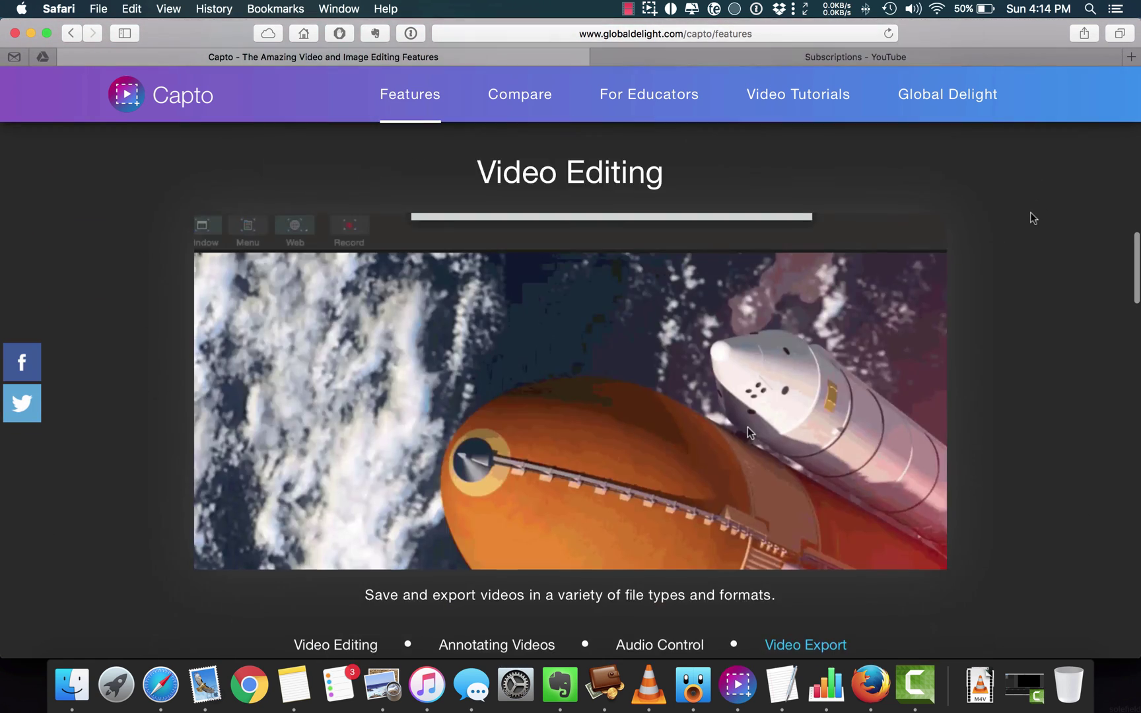
scroll(1032, 216, "down", 15)
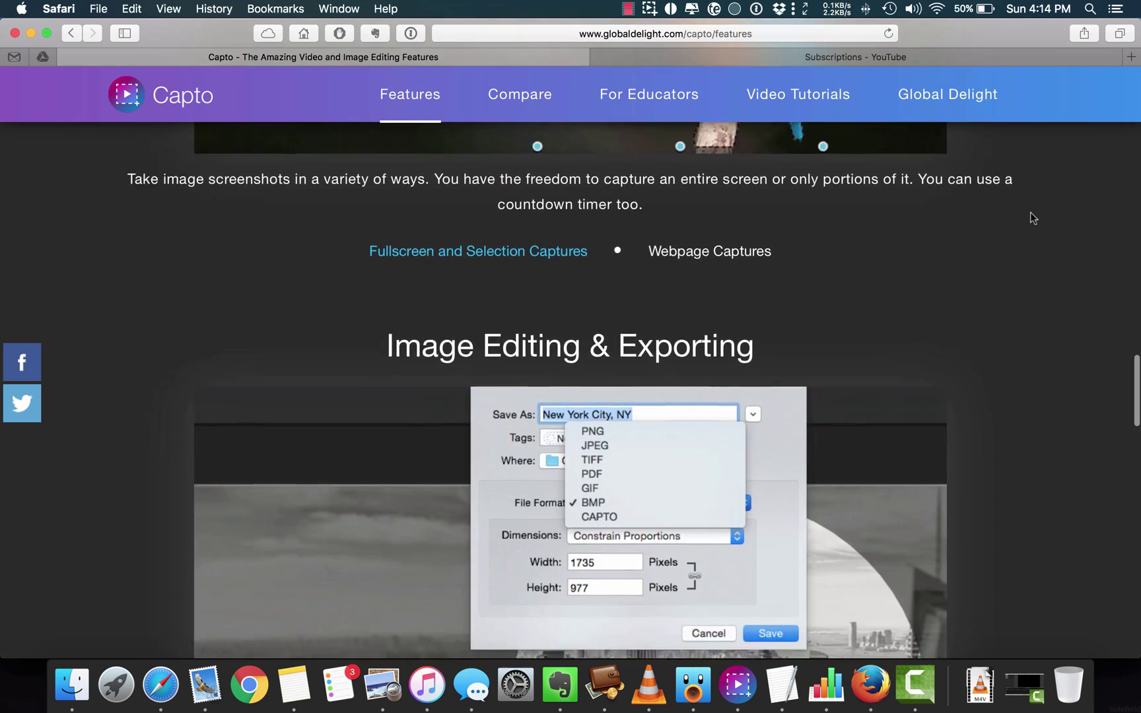
scroll(1032, 218, "down", 20)
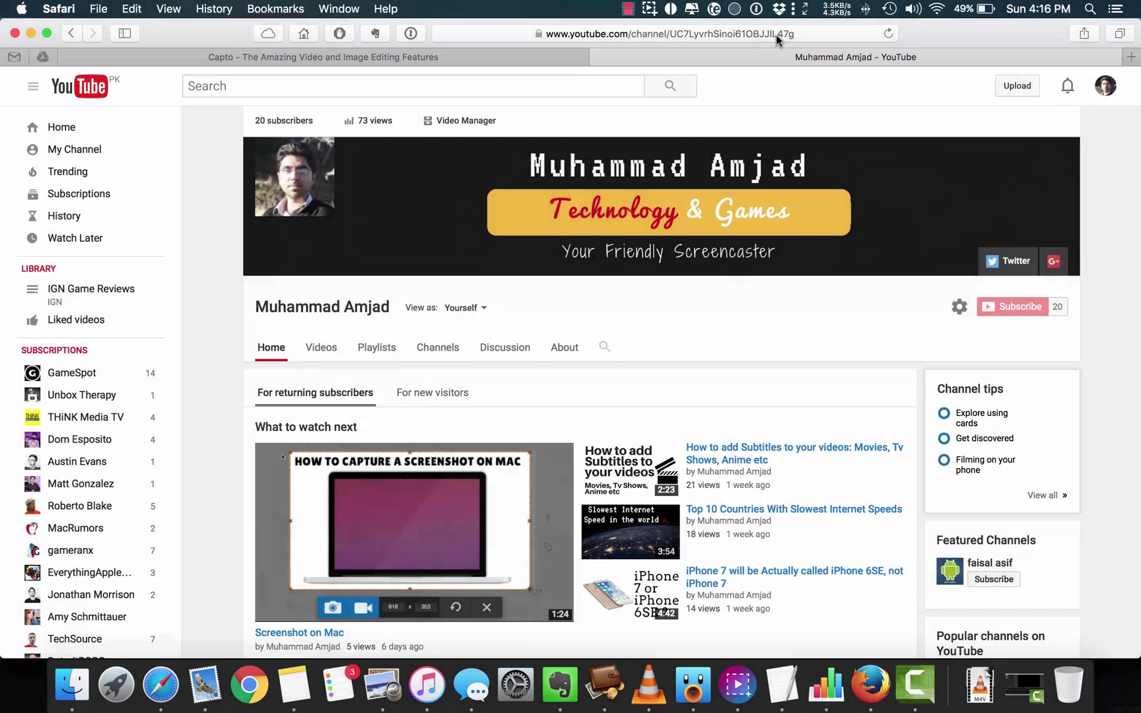
- Take a fullscreen capture of the YouTube channel page from Capto's menu-bar menu
left_click(649, 9)
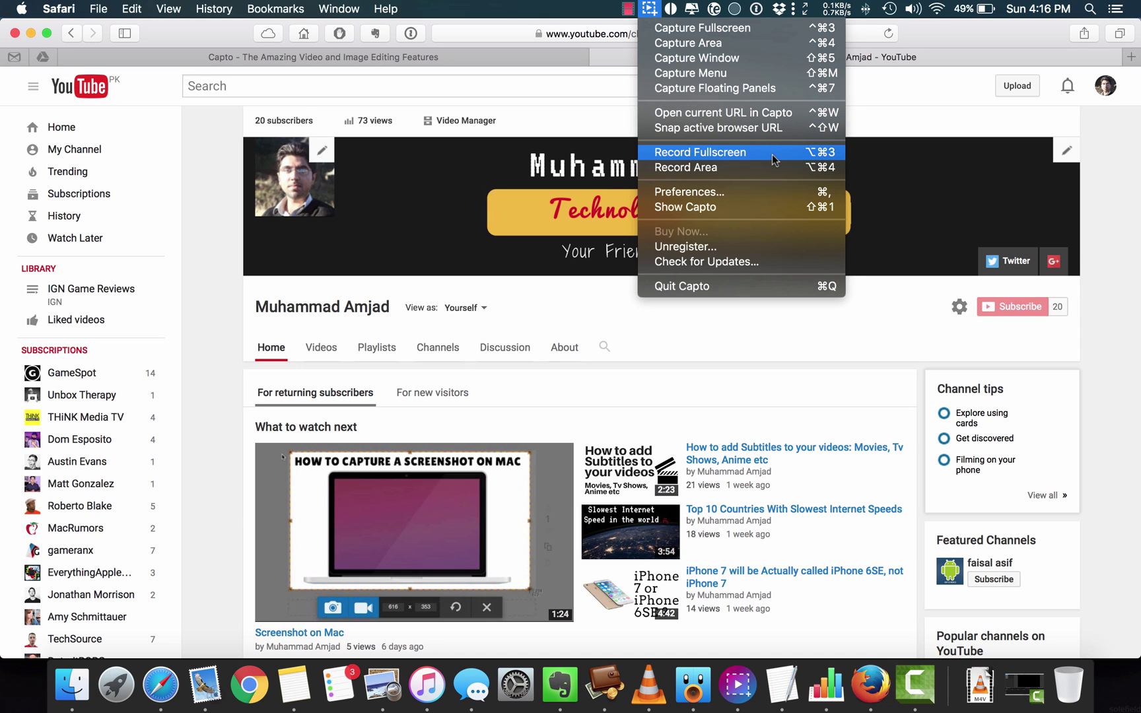
left_click(728, 27)
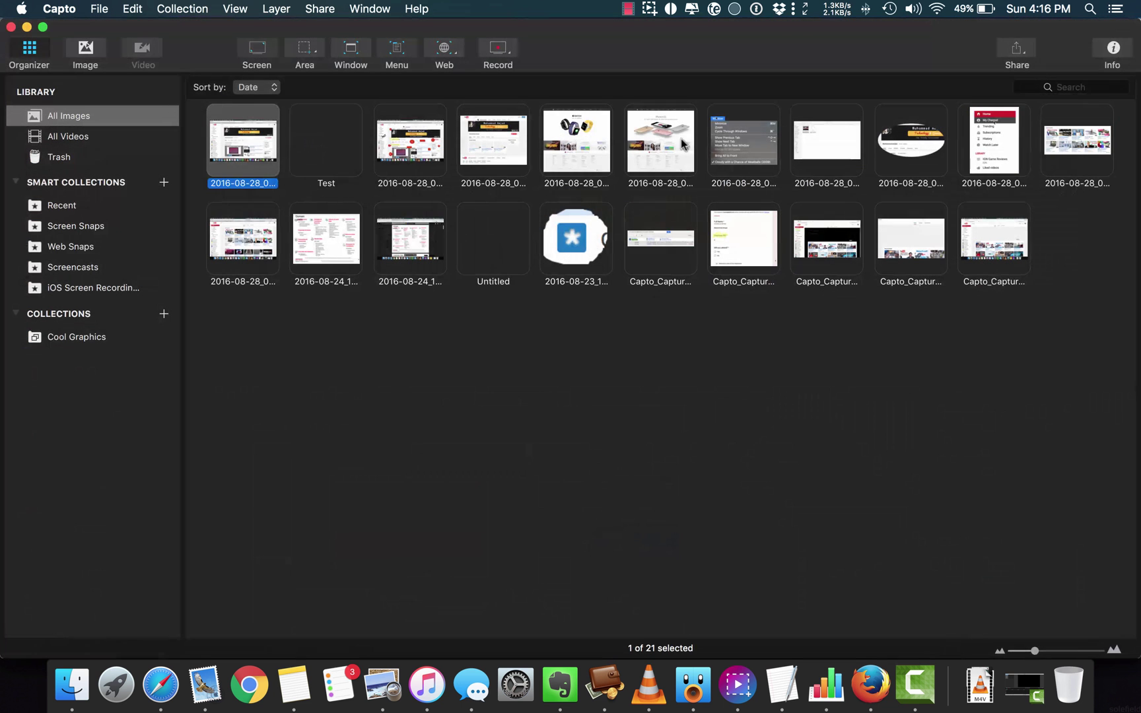
- Add another fullscreen capture plus a 1056×176 rectangle capture of the channel banner
double_click(242, 147)
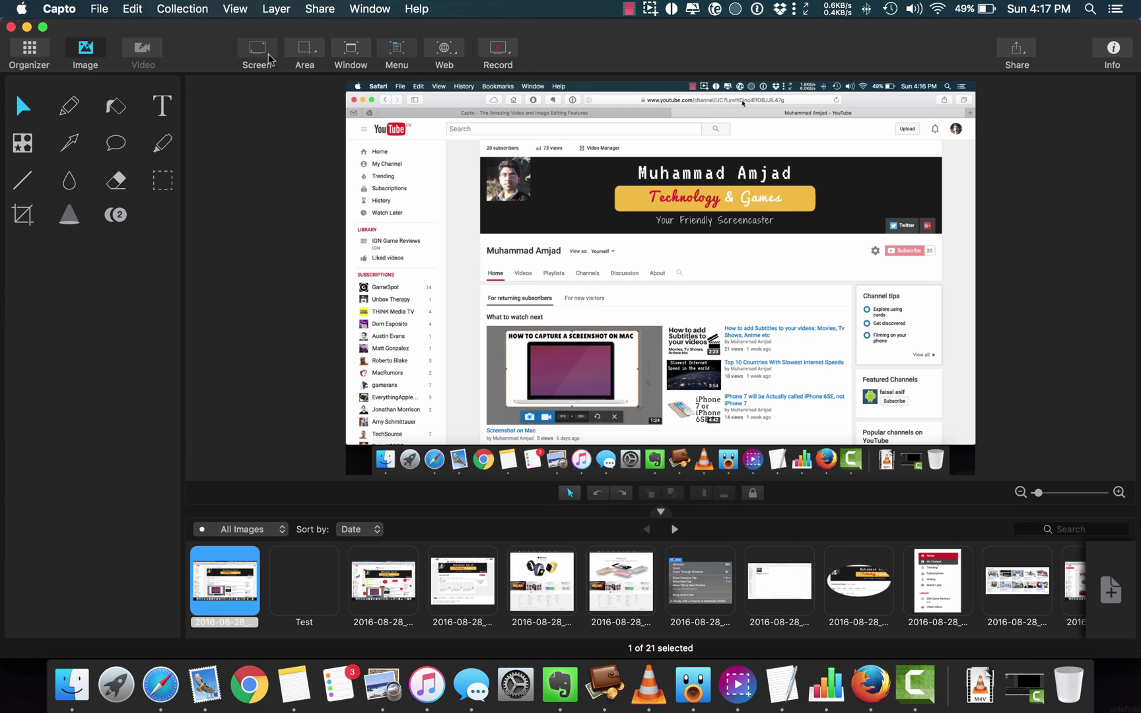
left_click(251, 50)
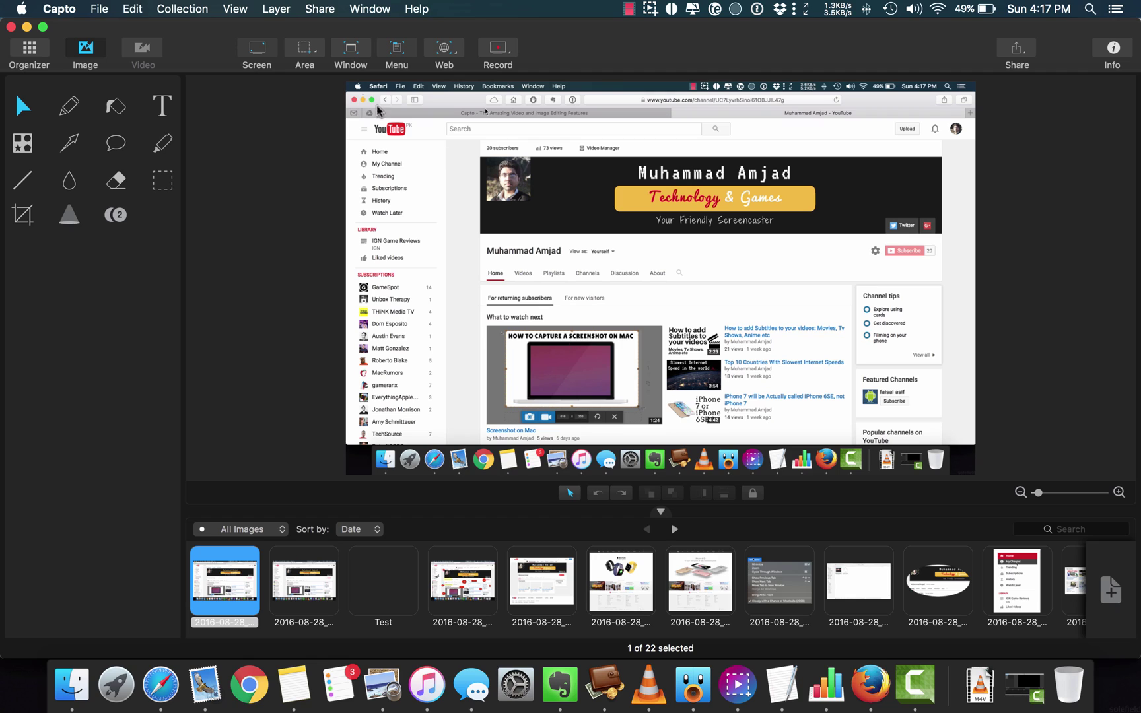
left_click(313, 55)
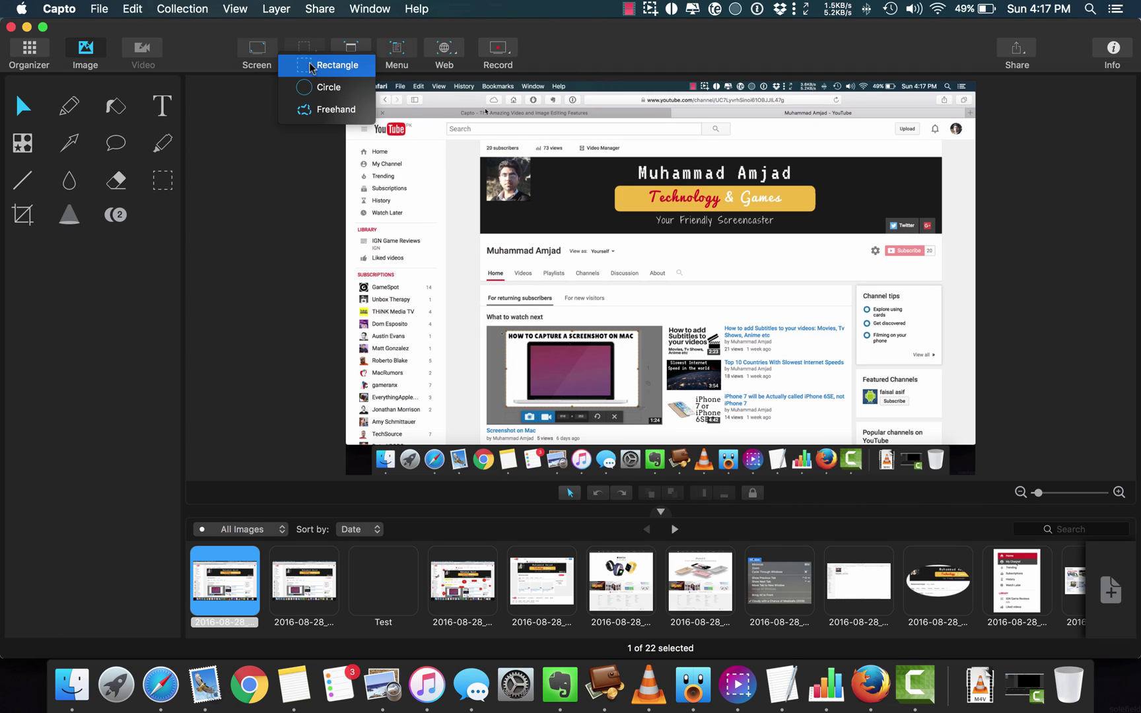
left_click(313, 66)
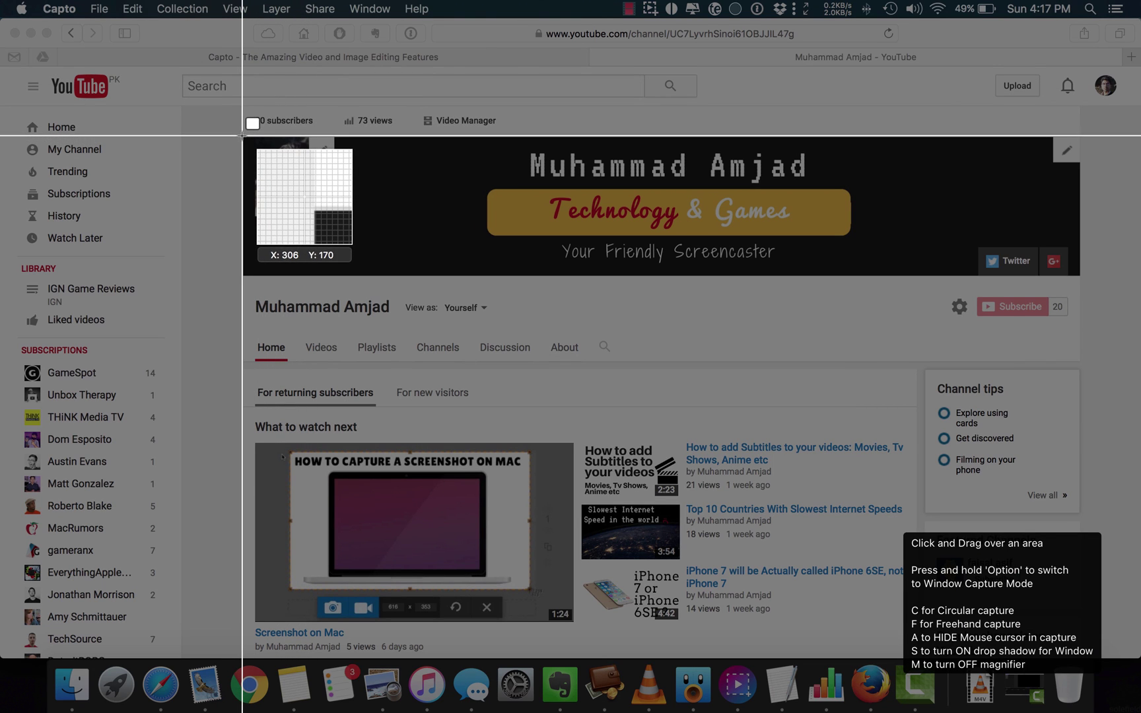
left_click_drag(243, 138, 1078, 276)
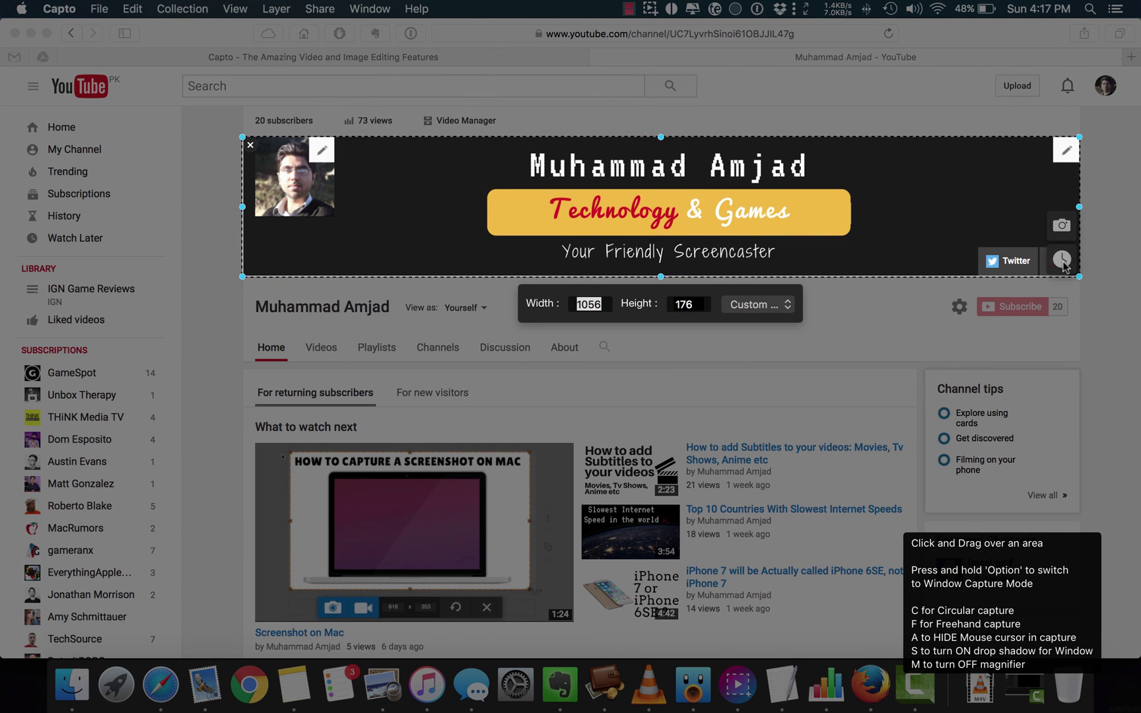
left_click(1061, 227)
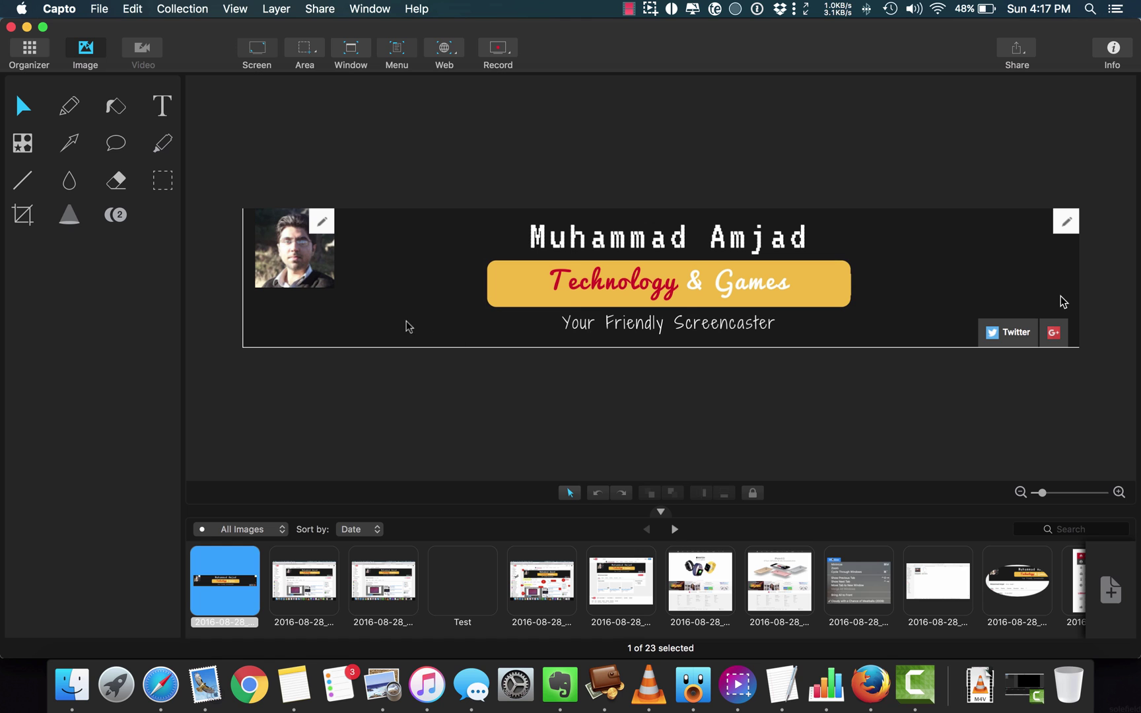
left_click(315, 54)
- Capture the channel name heading with an oval area capture
left_click(326, 88)
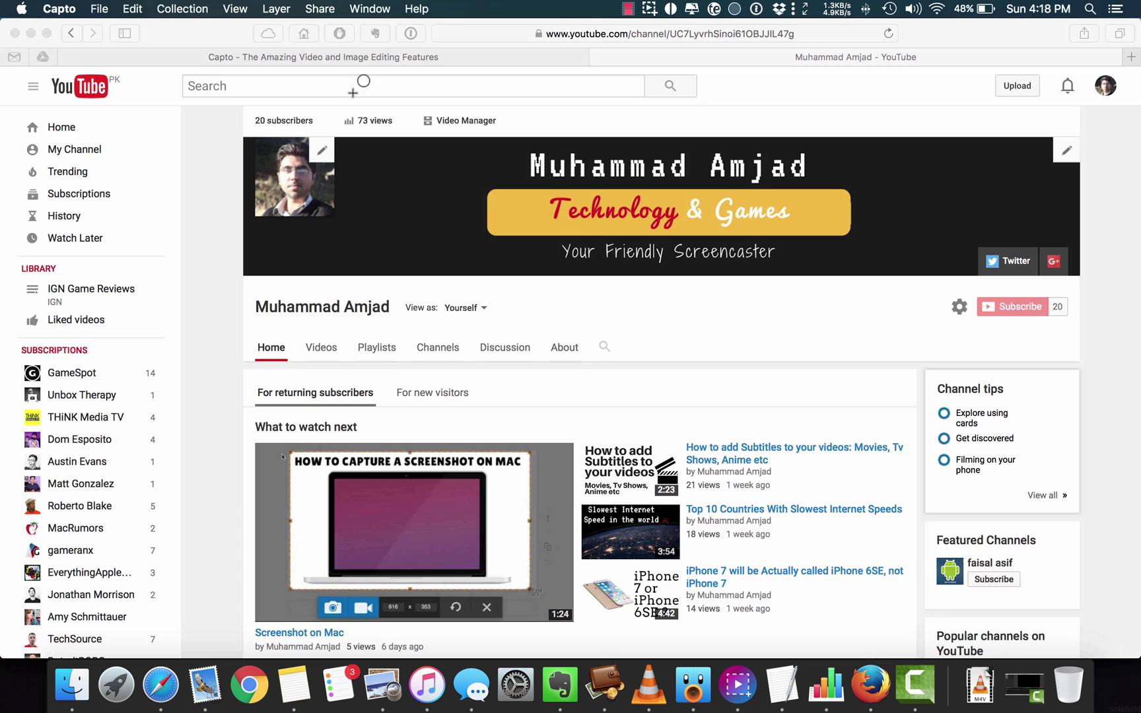
left_click_drag(235, 291, 517, 324)
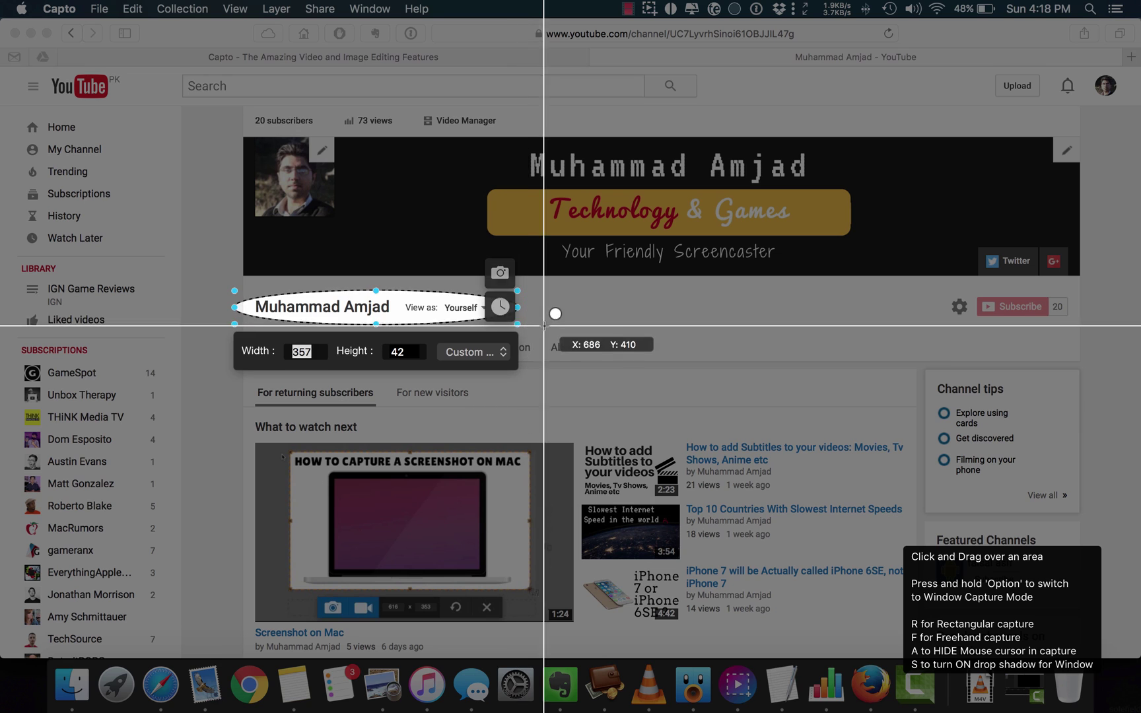
left_click(500, 275)
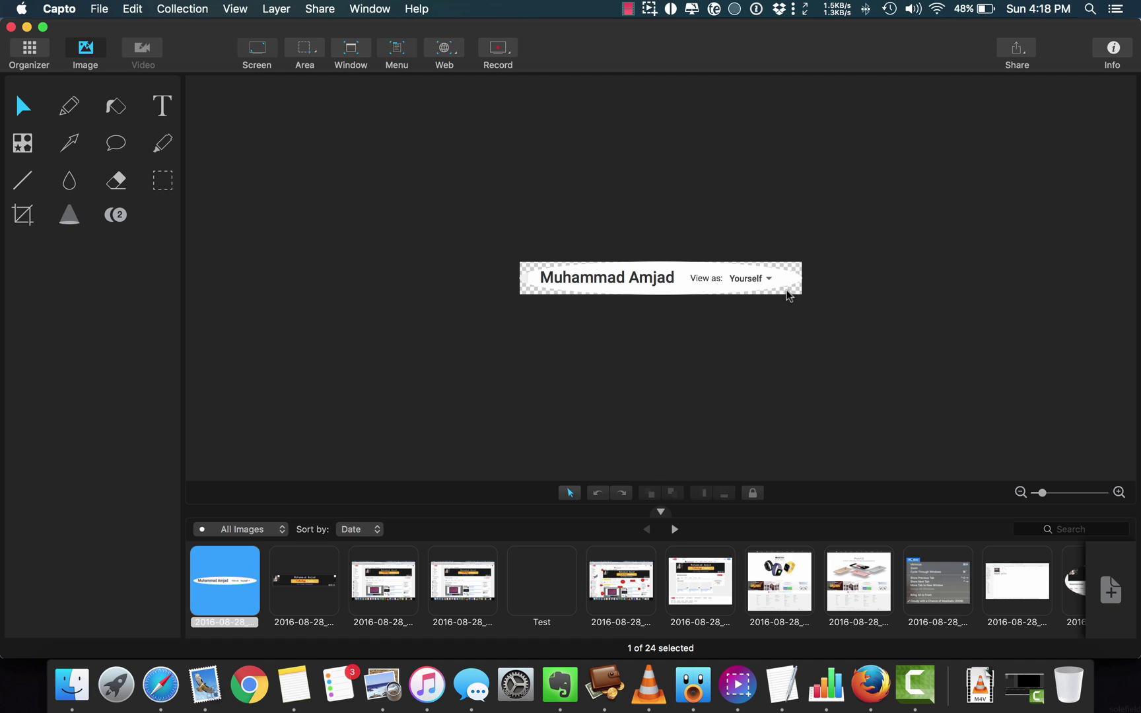
- Capture the featured video thumbnail with a freehand area capture
left_click(305, 48)
left_click(327, 111)
mouse_move(434, 483)
left_mouse_down()
mouse_move(465, 528)
mouse_move(514, 515)
mouse_move(571, 443)
left_mouse_up()
mouse_move(502, 572)
left_mouse_down()
mouse_move(433, 516)
mouse_move(253, 514)
mouse_move(252, 448)
left_mouse_up()
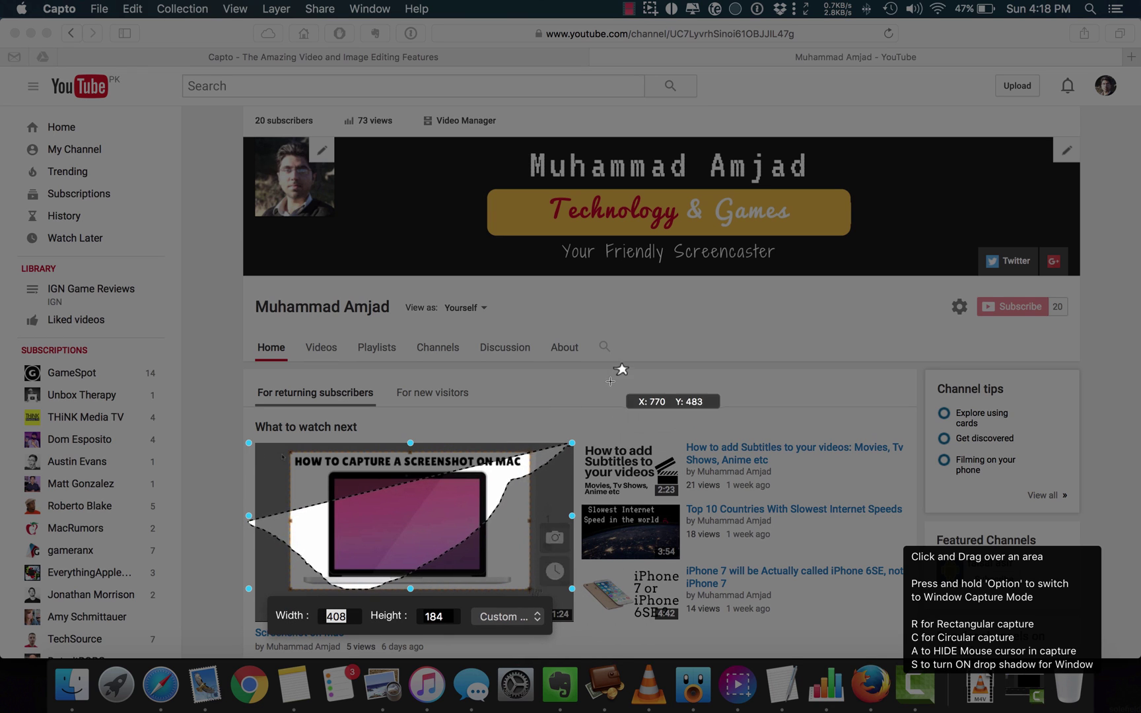
left_click(553, 536)
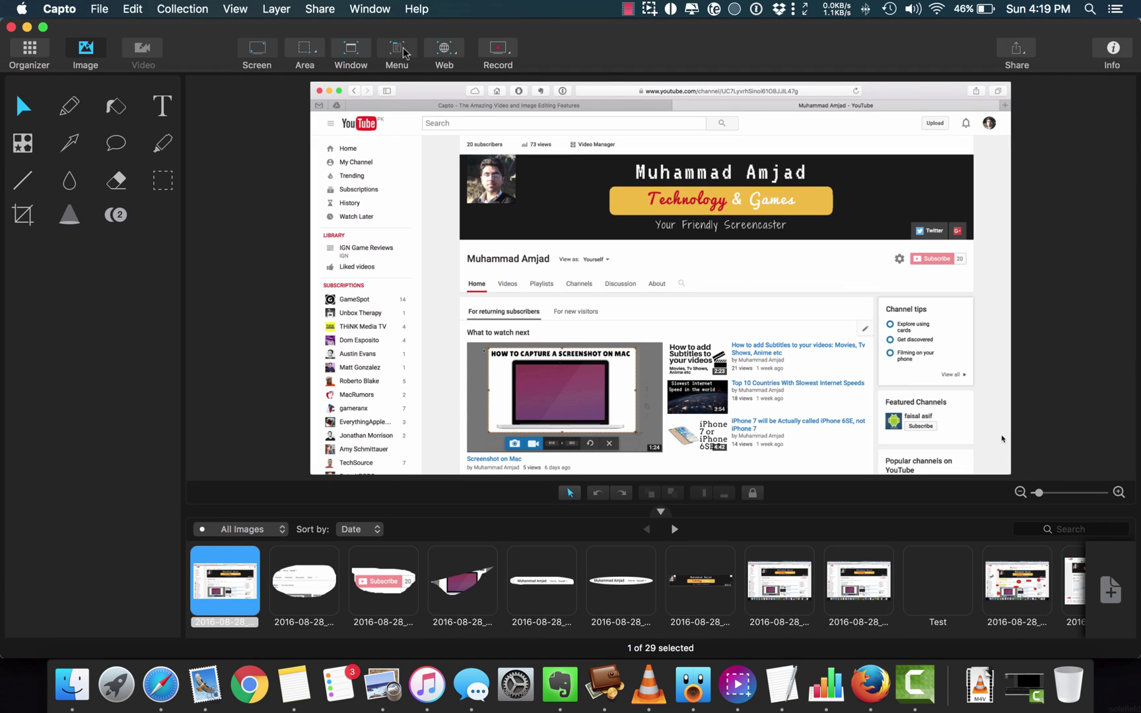
- Capture Finder's open Window menu using Capto's Menu capture mode
left_click(401, 51)
left_click(246, 11)
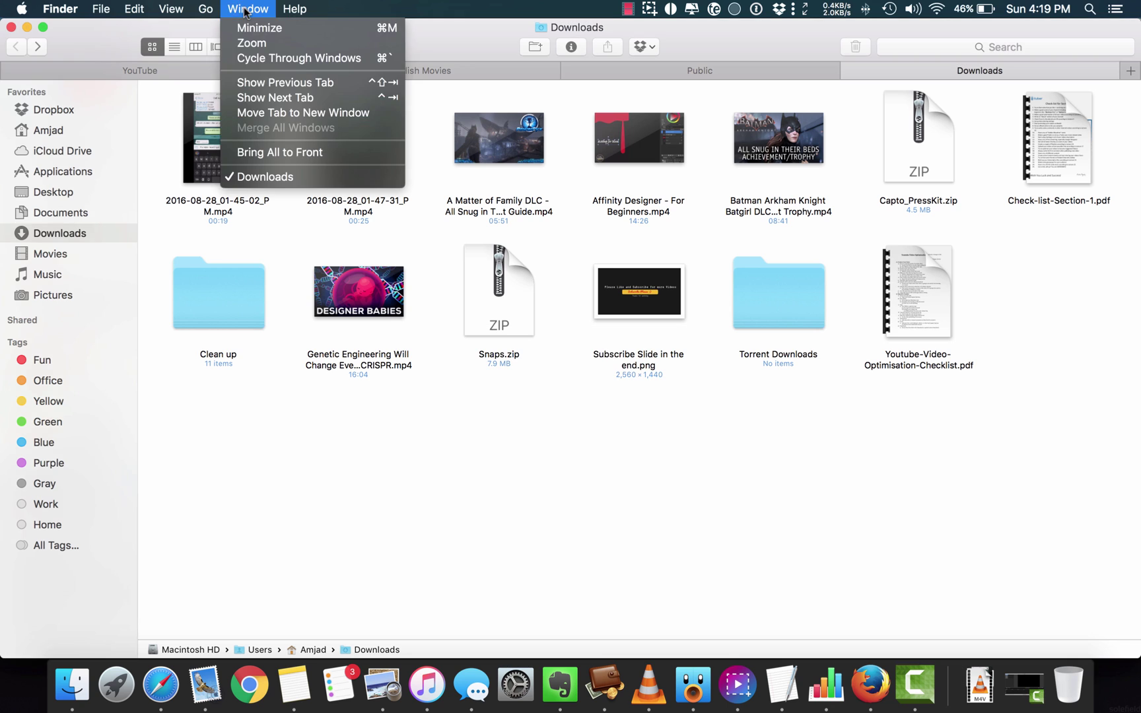
key("Return")
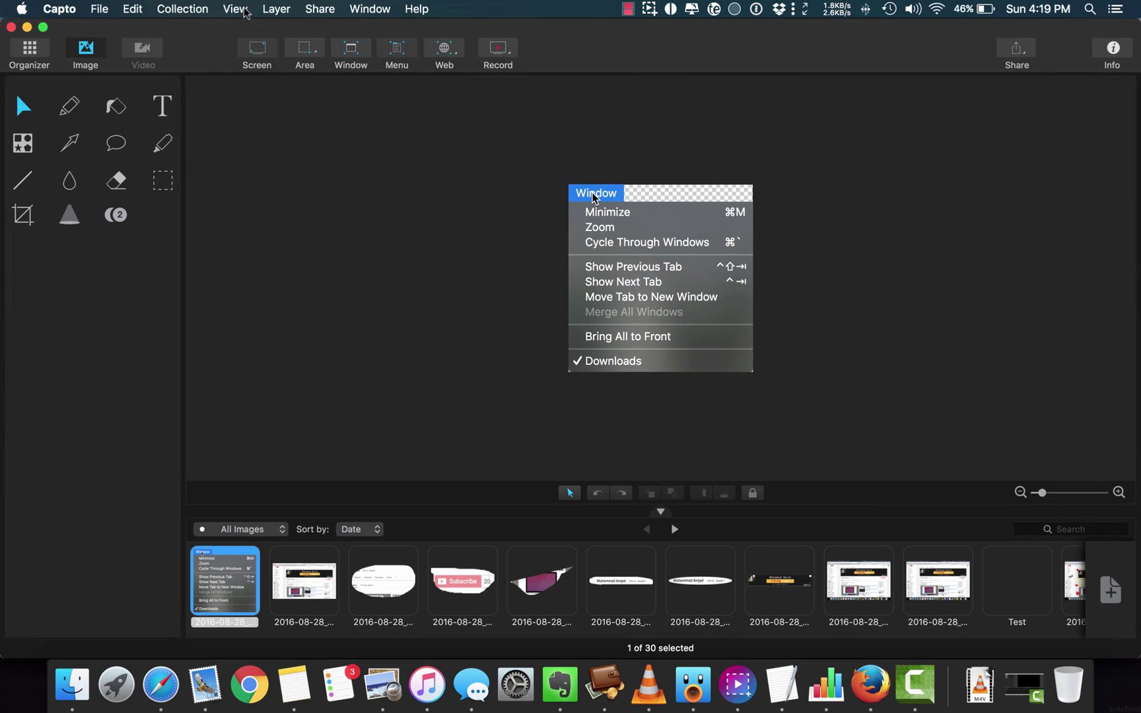
- Load apple.com in Capto's built-in web browser and snap the whole page
left_click(454, 53)
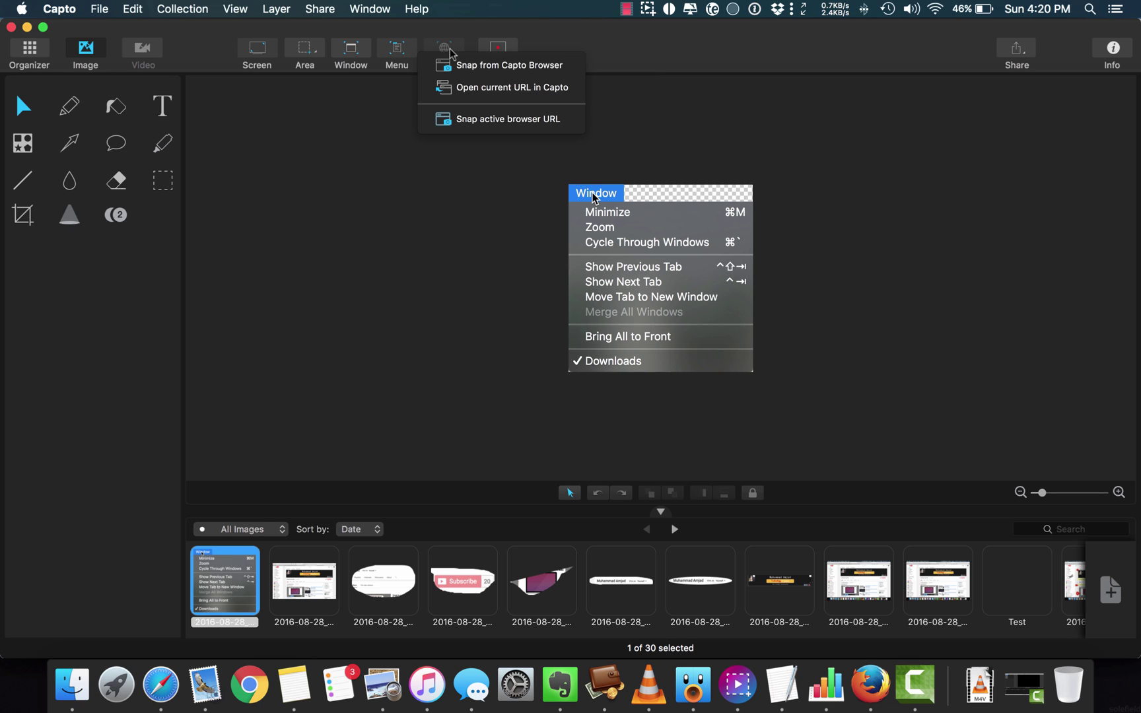
left_click(543, 71)
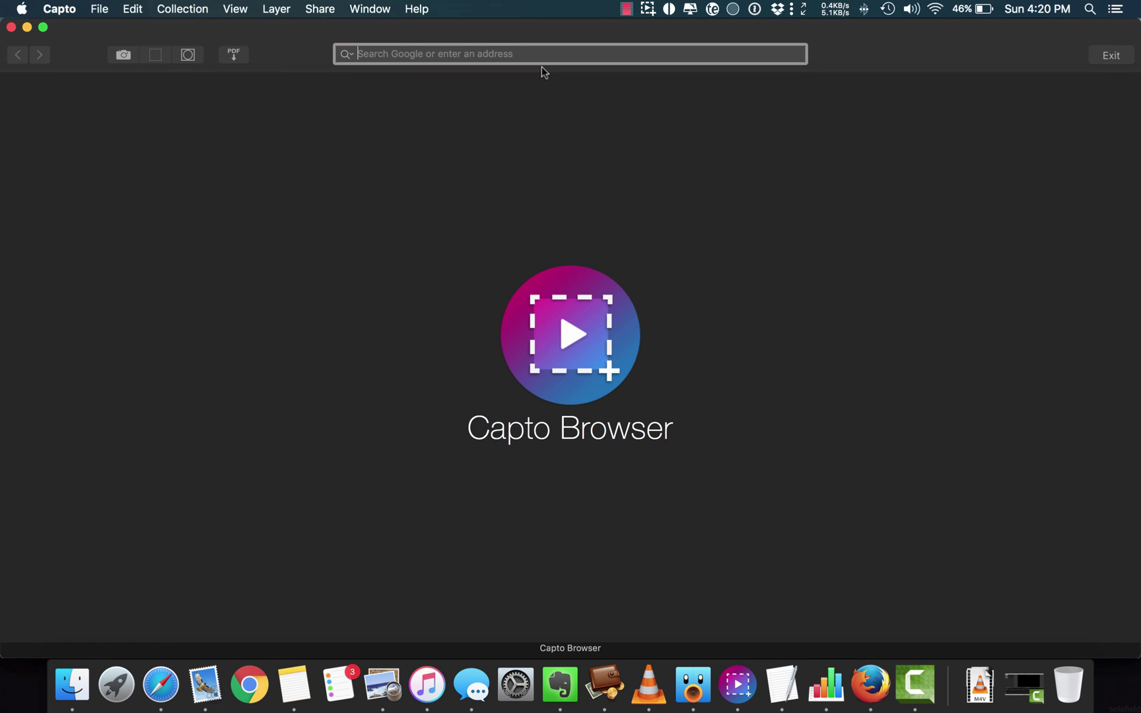
type("applel.com")
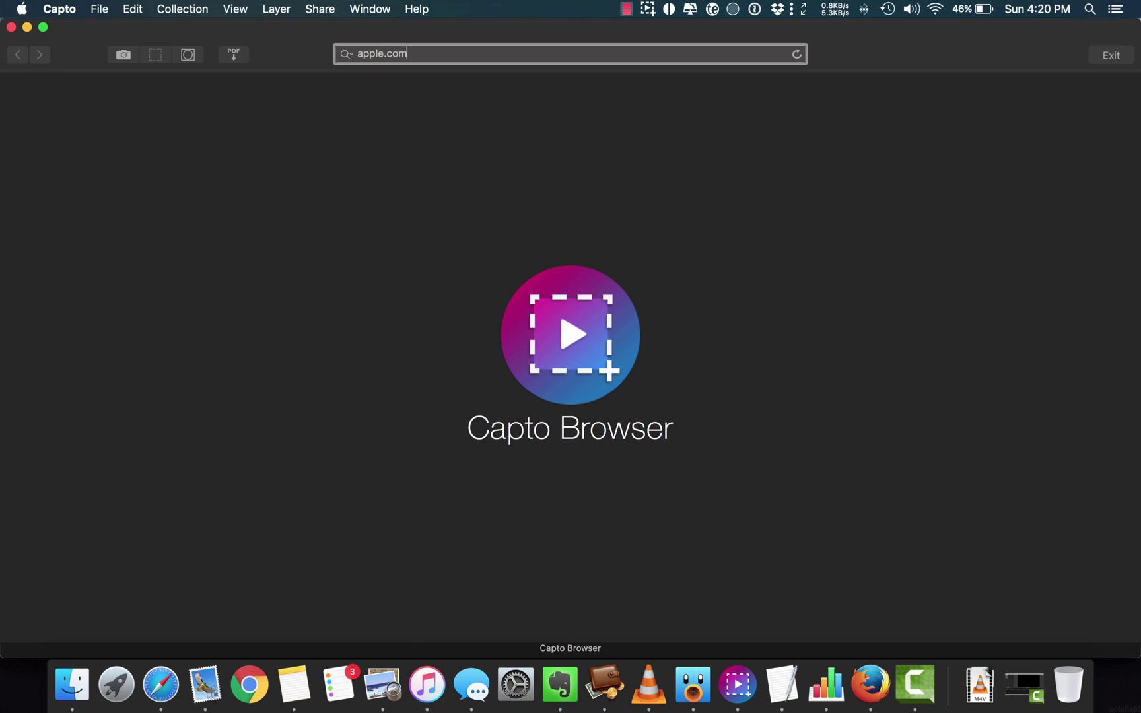
key("Return")
left_click(123, 59)
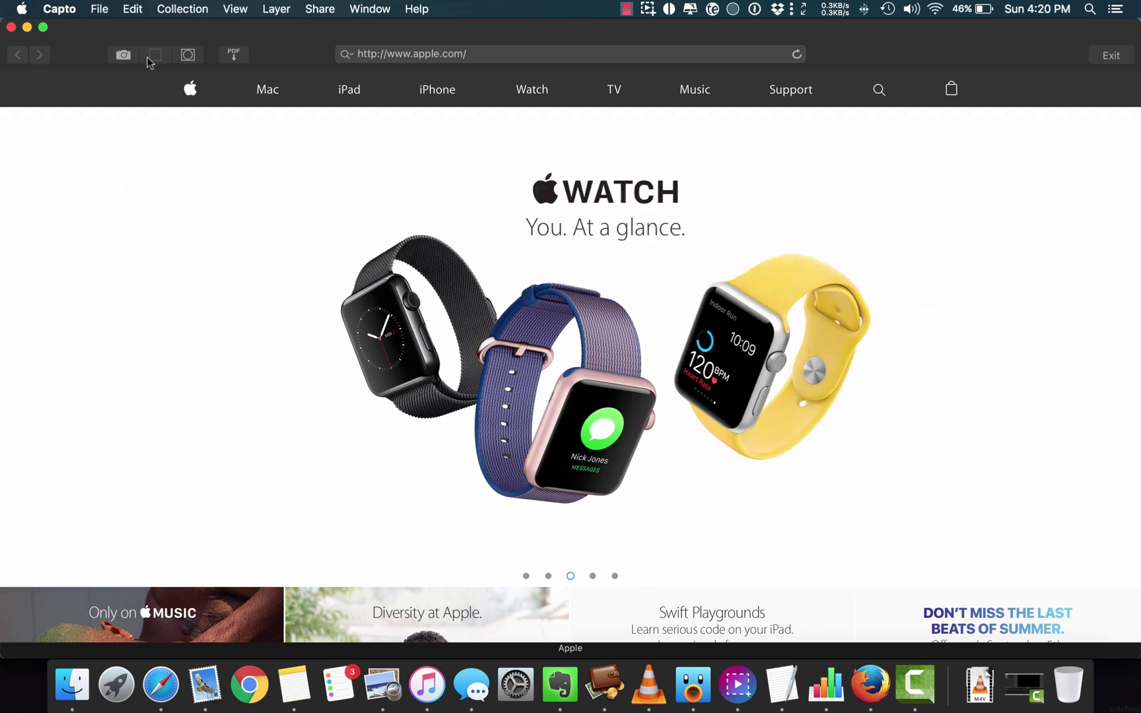
- Snap a marked area of the apple.com page covering the MacBook banner
left_click(154, 57)
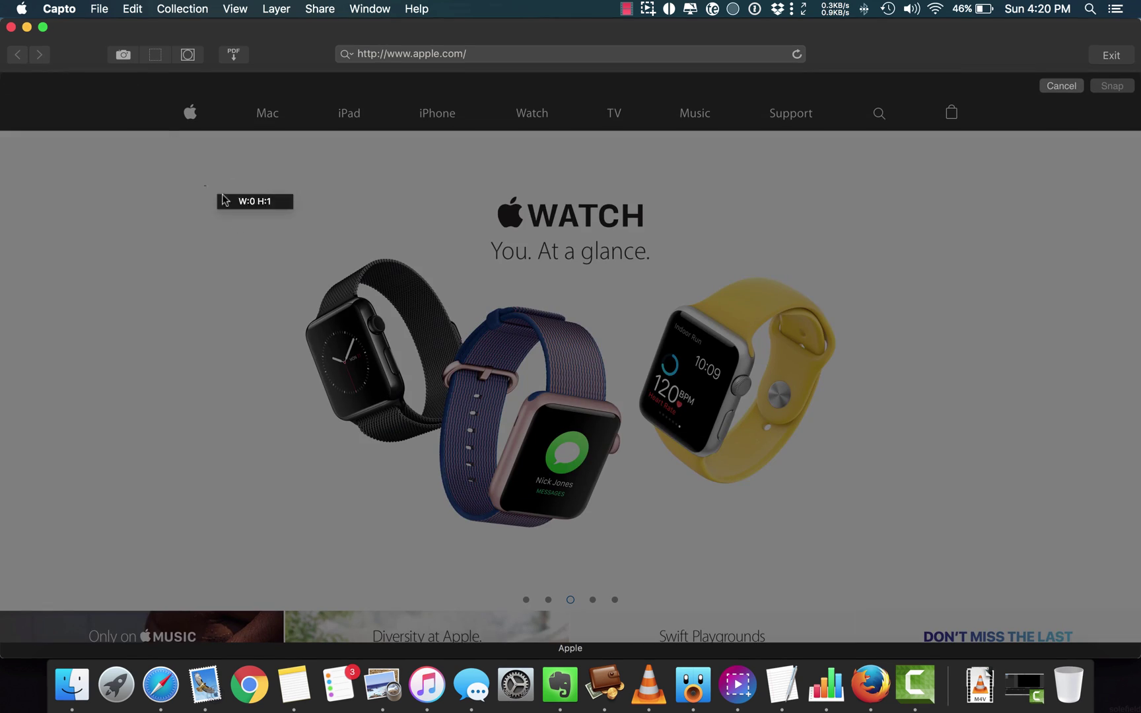
left_click_drag(205, 185, 871, 549)
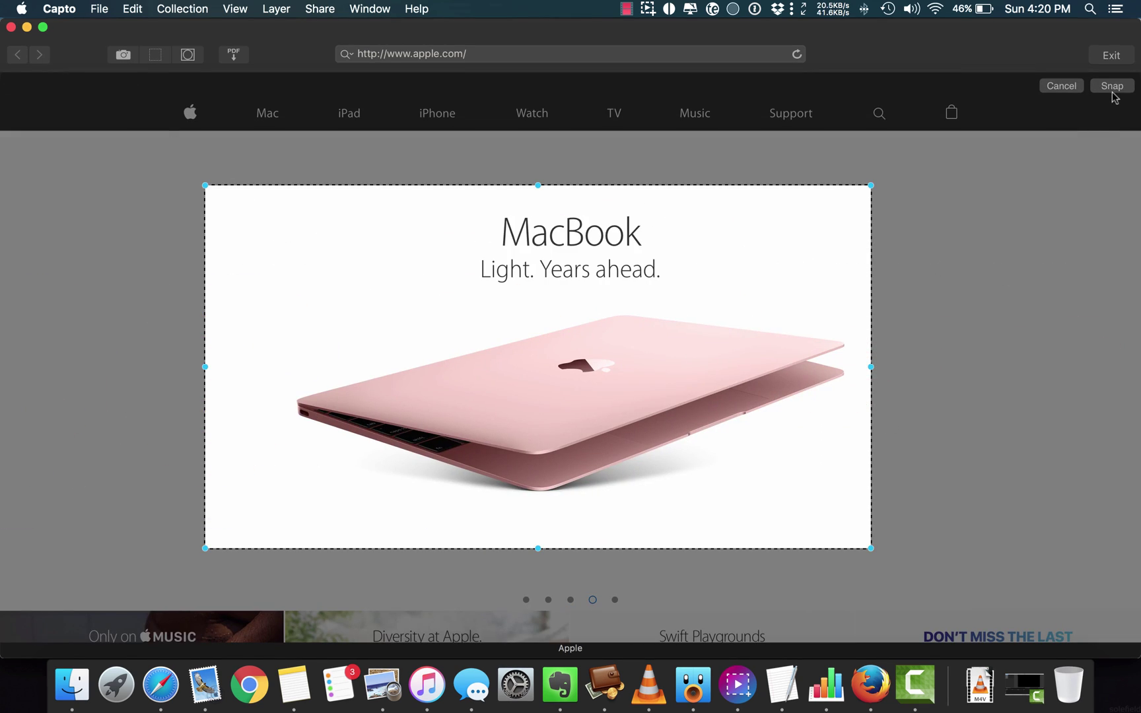
left_click(1112, 90)
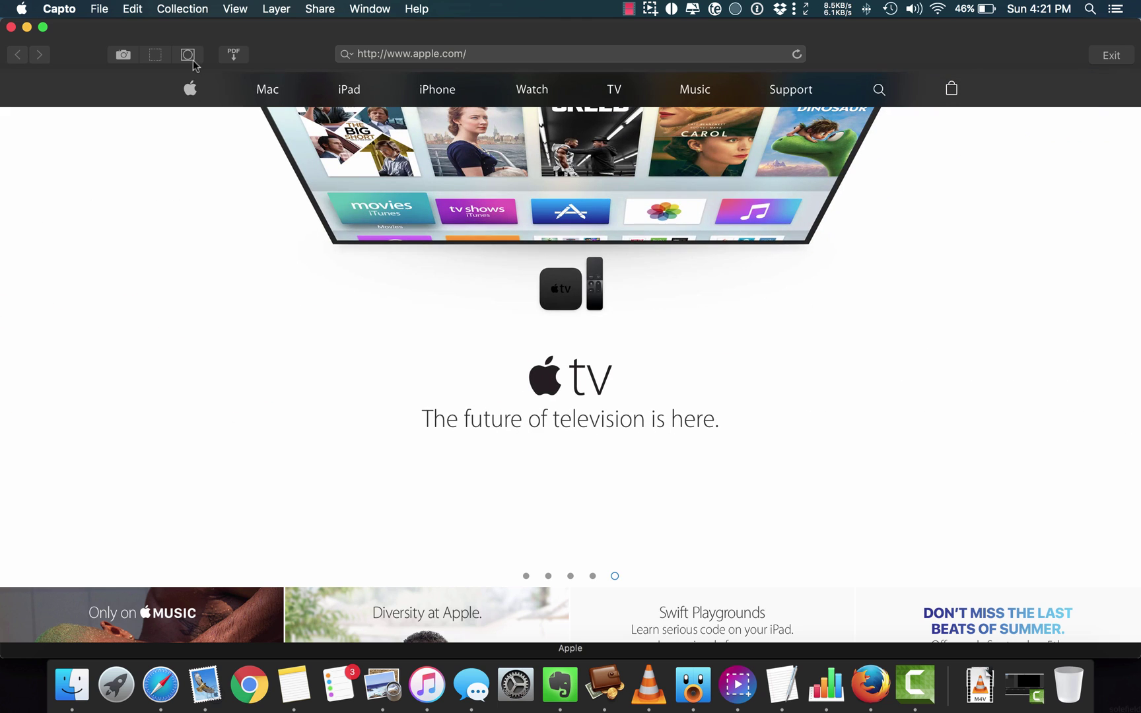
- Export the apple.com page as Apple.pdf to Documents
left_click(239, 55)
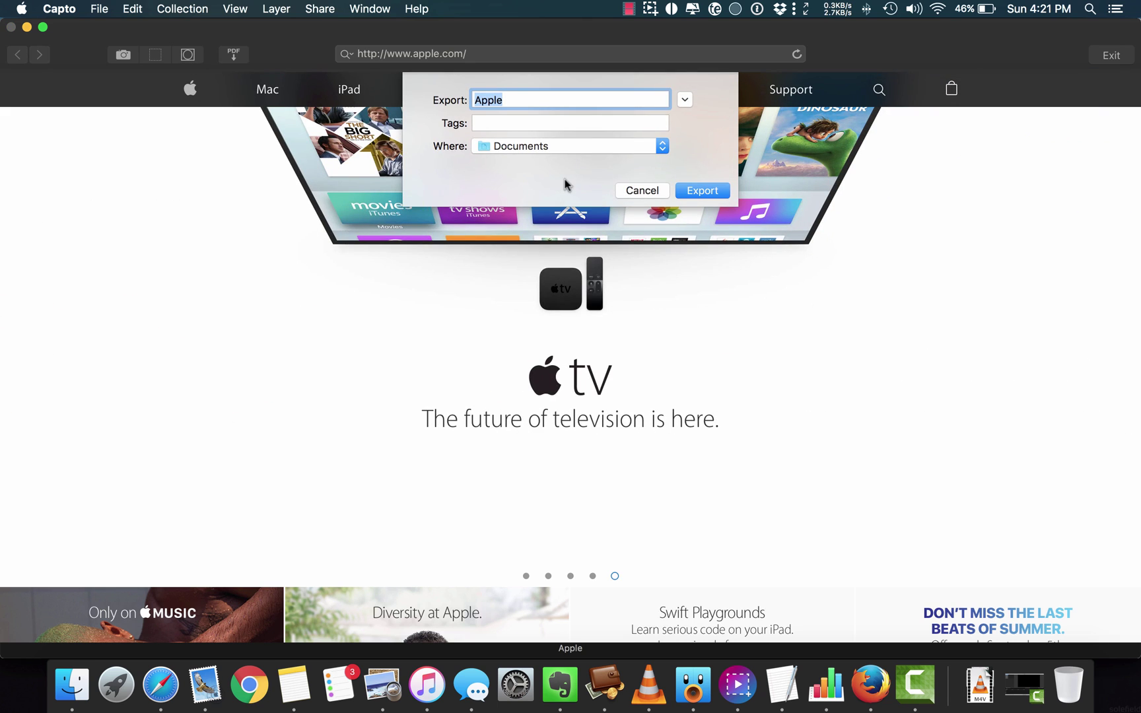
left_click(700, 191)
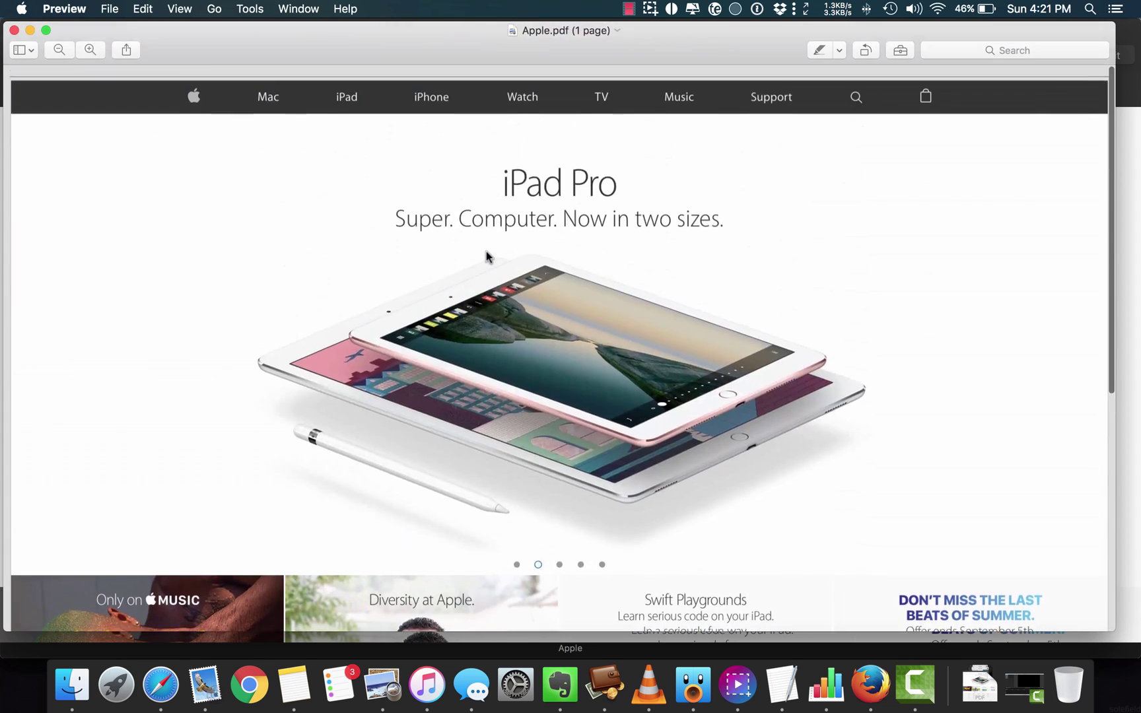
key("super+q")
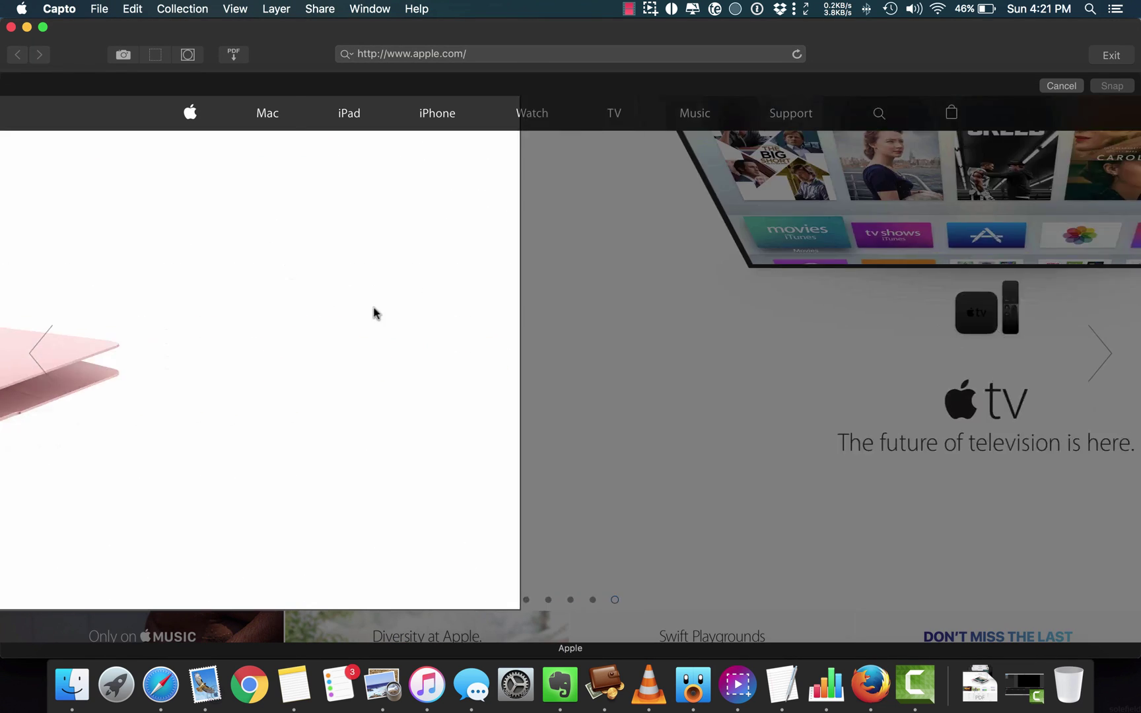
- Snap the Diversity at Apple tile and return to the Capto editor
scroll(482, 540, "down", 4)
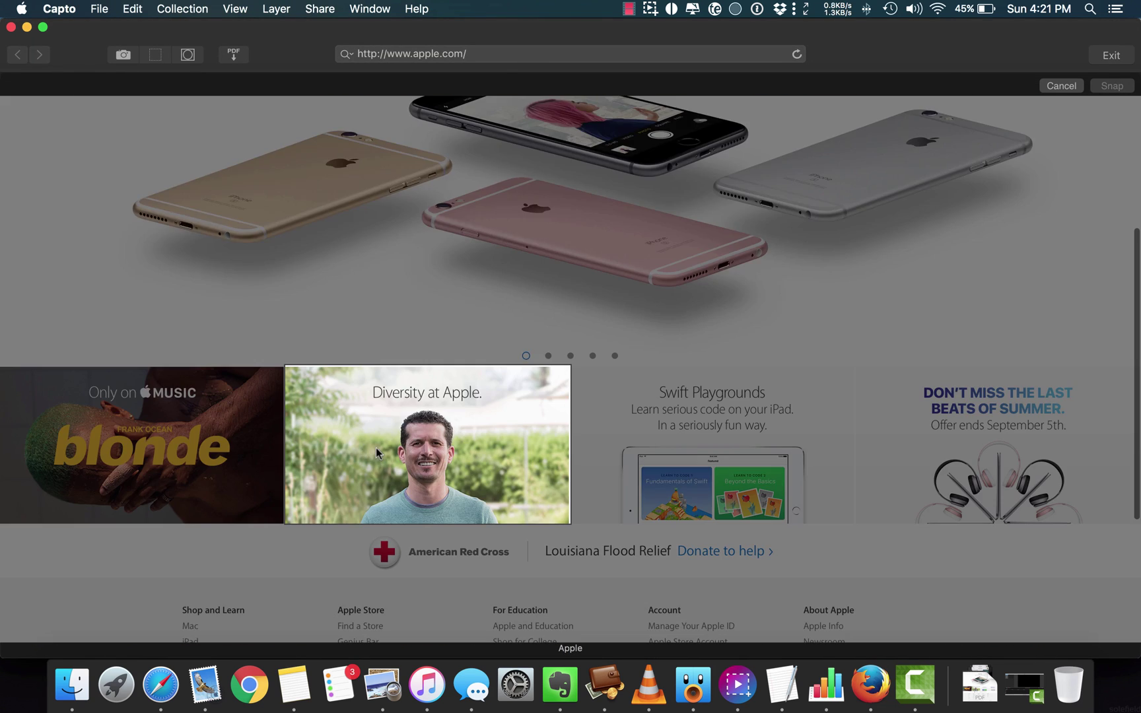
left_click(1115, 86)
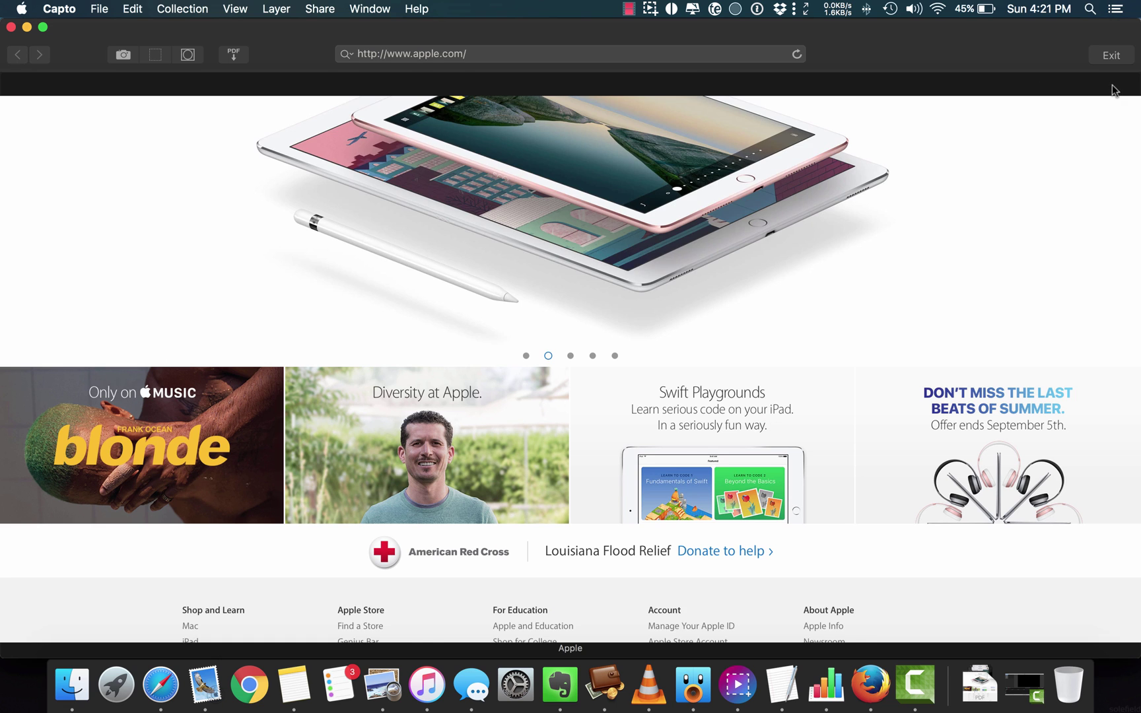
left_click(1109, 55)
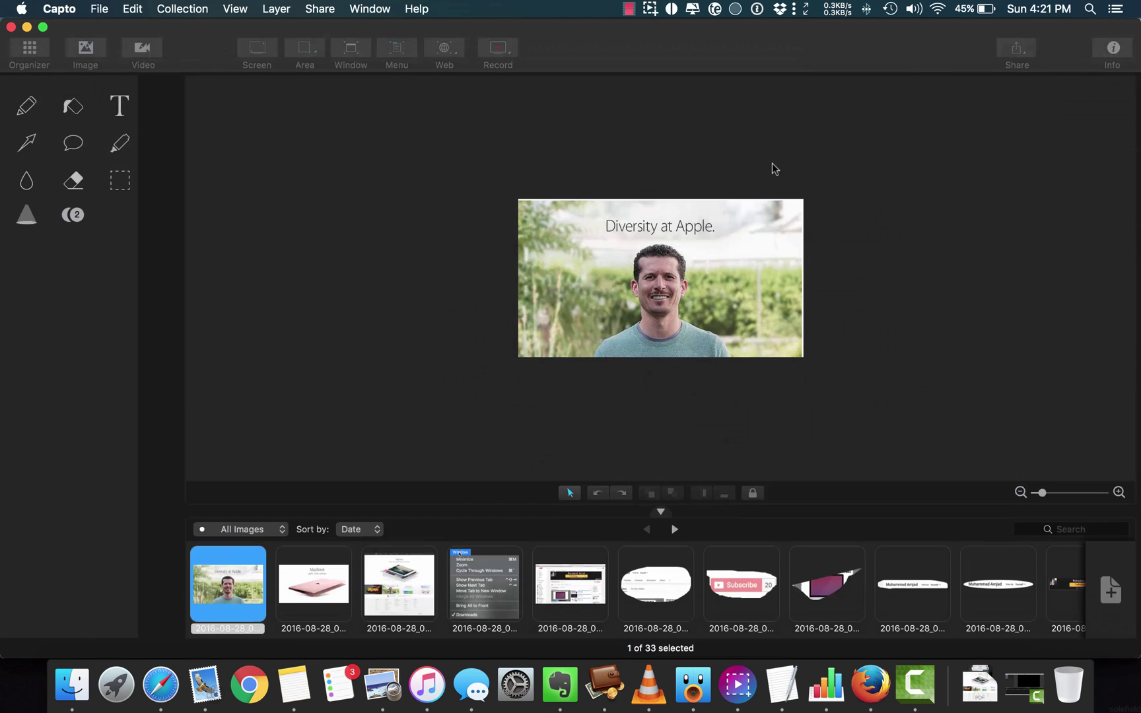
- Look through the three new web snapshots in the library
left_click(323, 580)
left_click(237, 594)
left_click(314, 595)
left_click(405, 598)
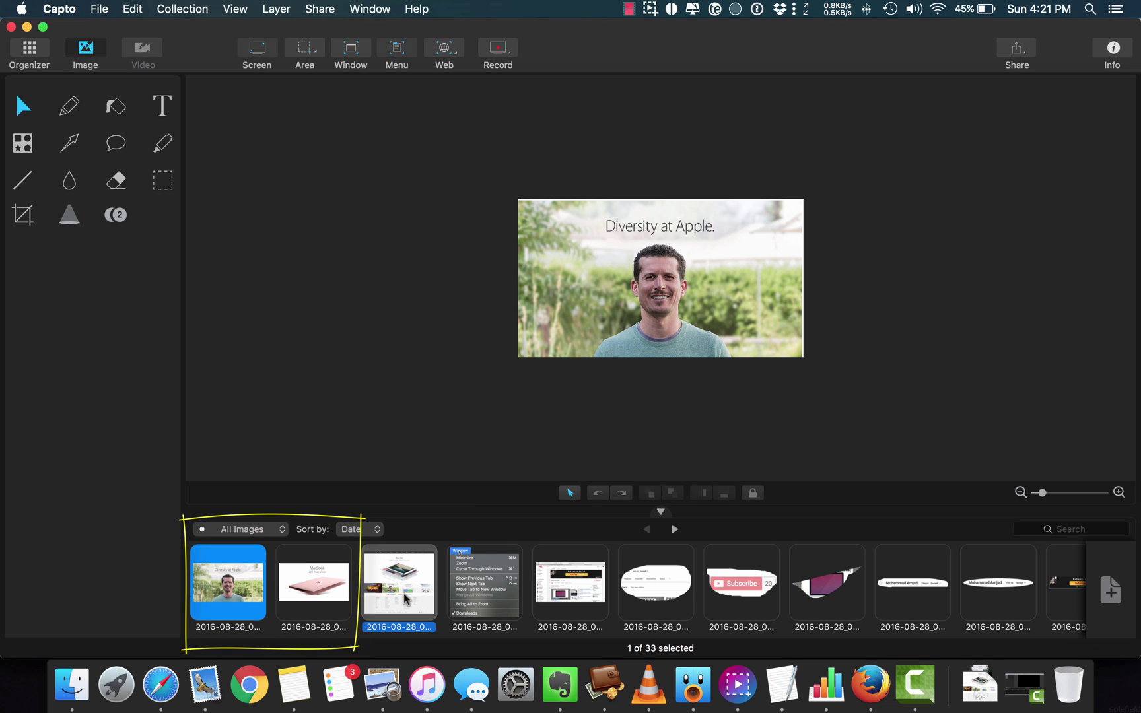
- Snap the YouTube page in Safari with Capto's Snap active browser URL command
left_click(650, 8)
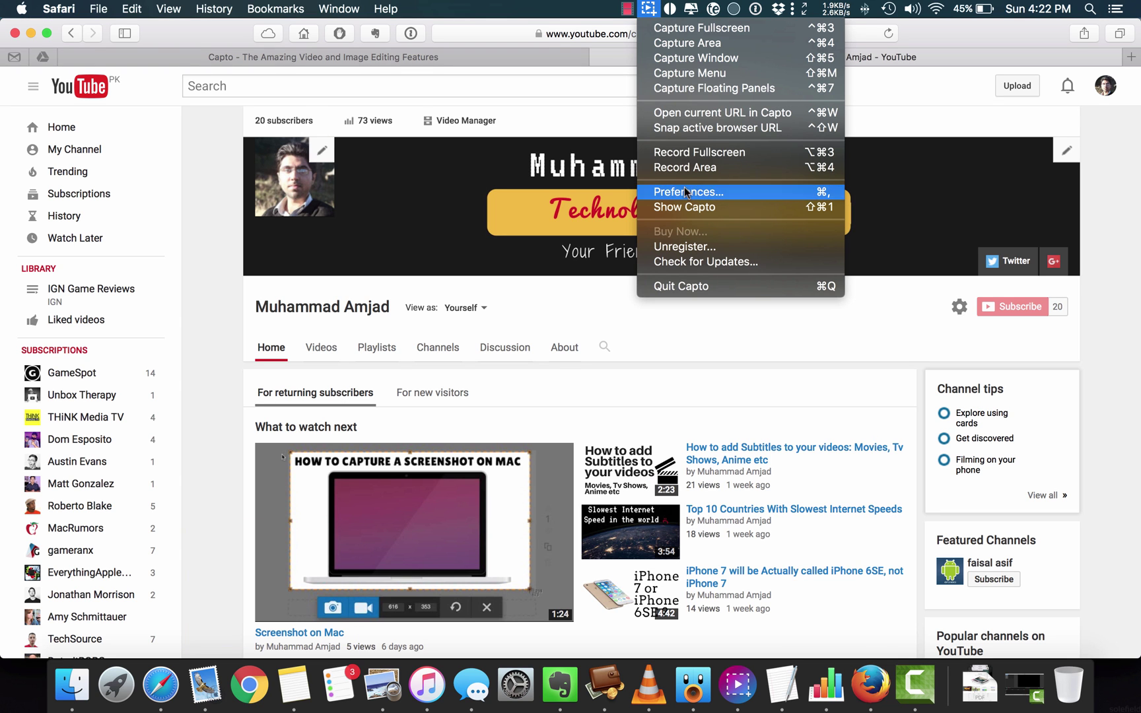
left_click(746, 116)
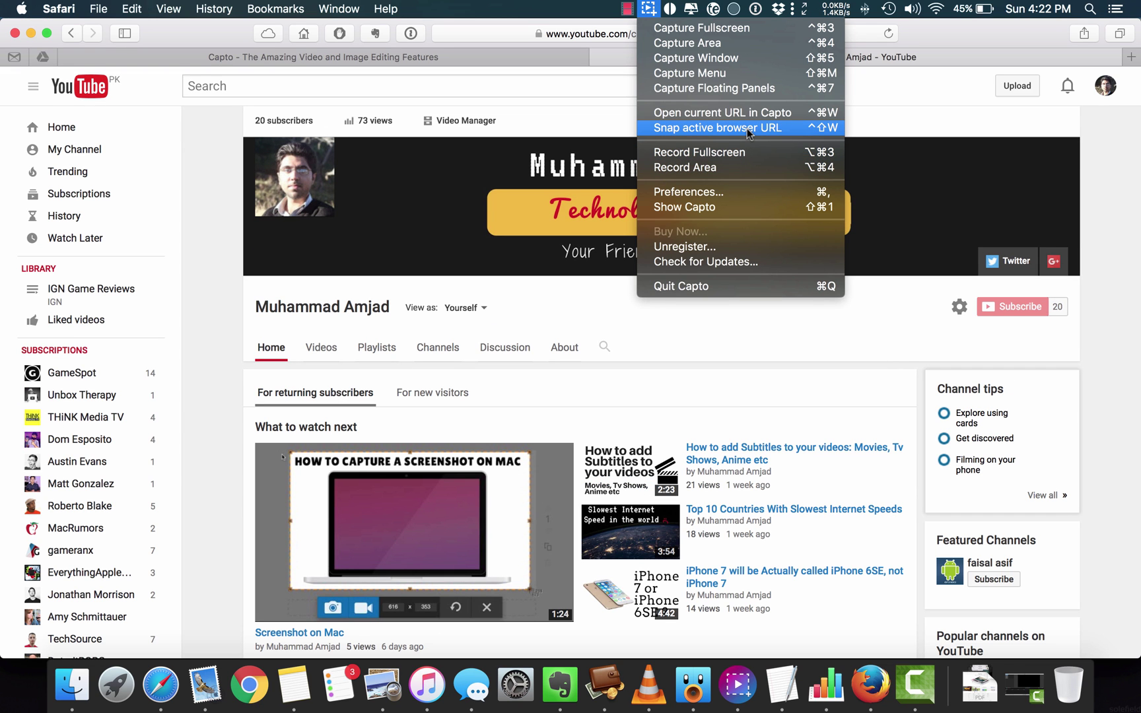
left_click(748, 130)
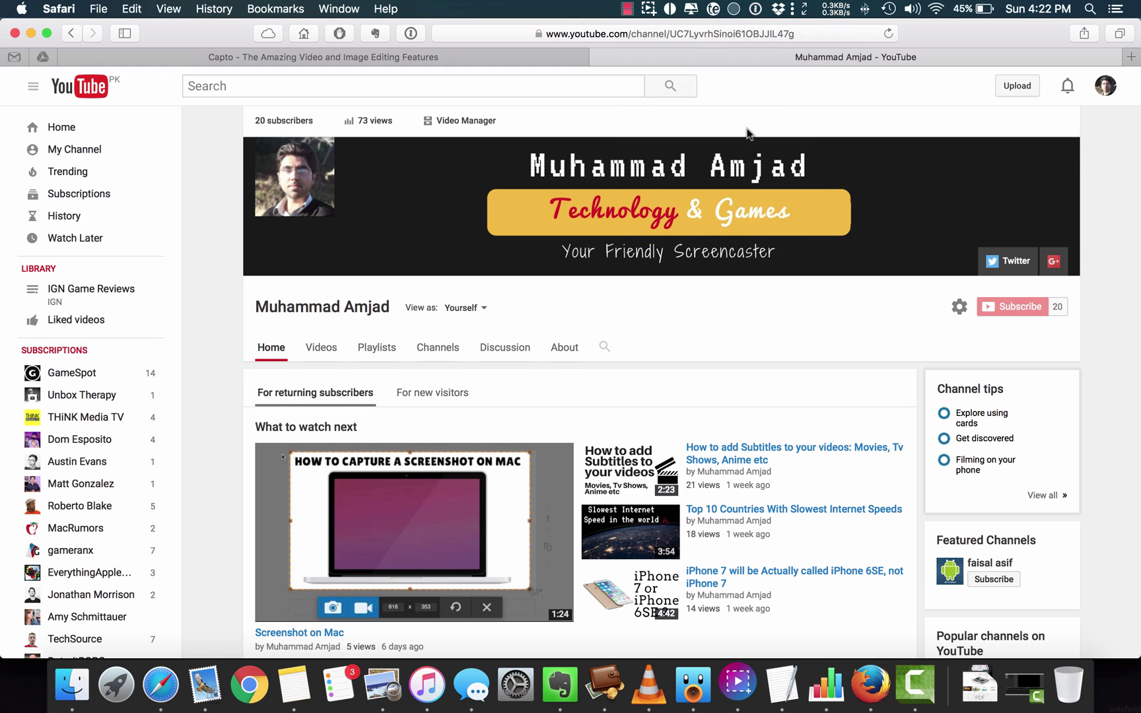
left_click(737, 685)
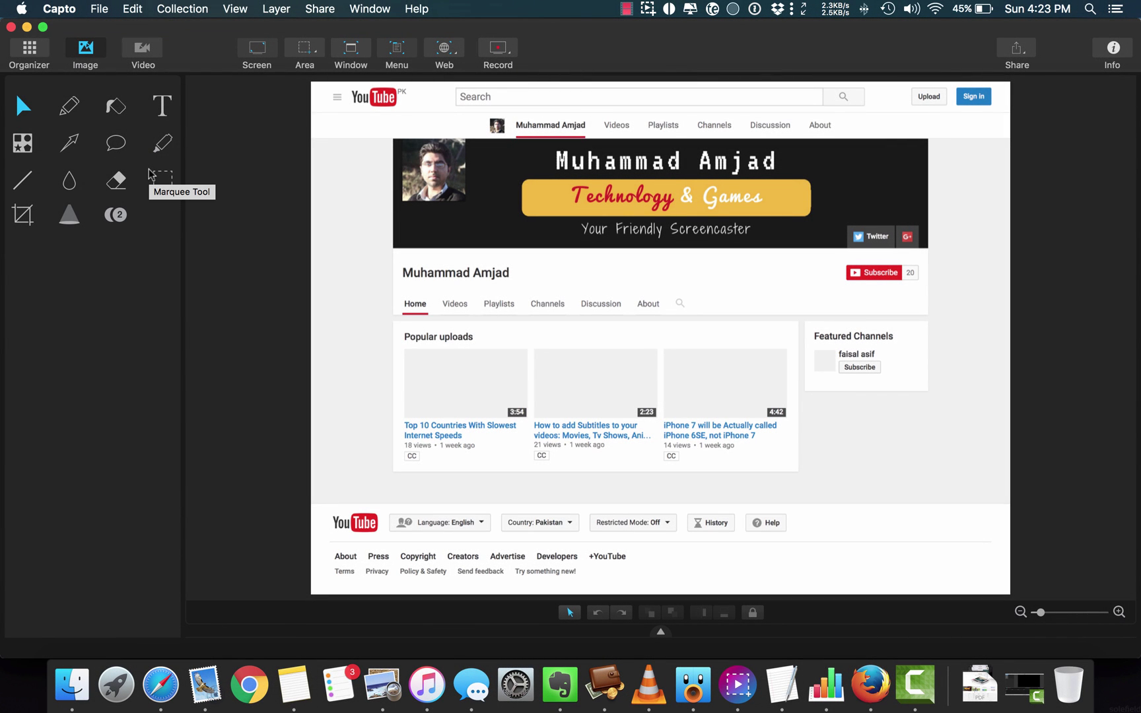
- Draw a short red pen stroke and fill the channel navigation bar black
left_click(69, 106)
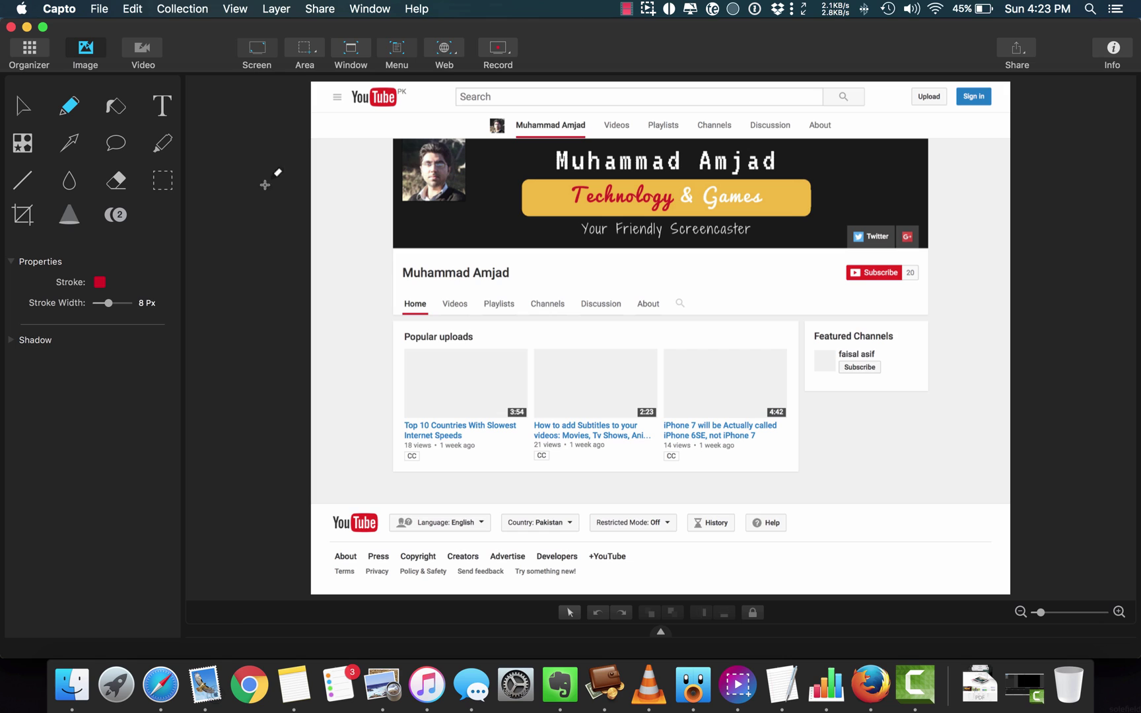
left_click_drag(337, 164, 343, 208)
left_click(115, 107)
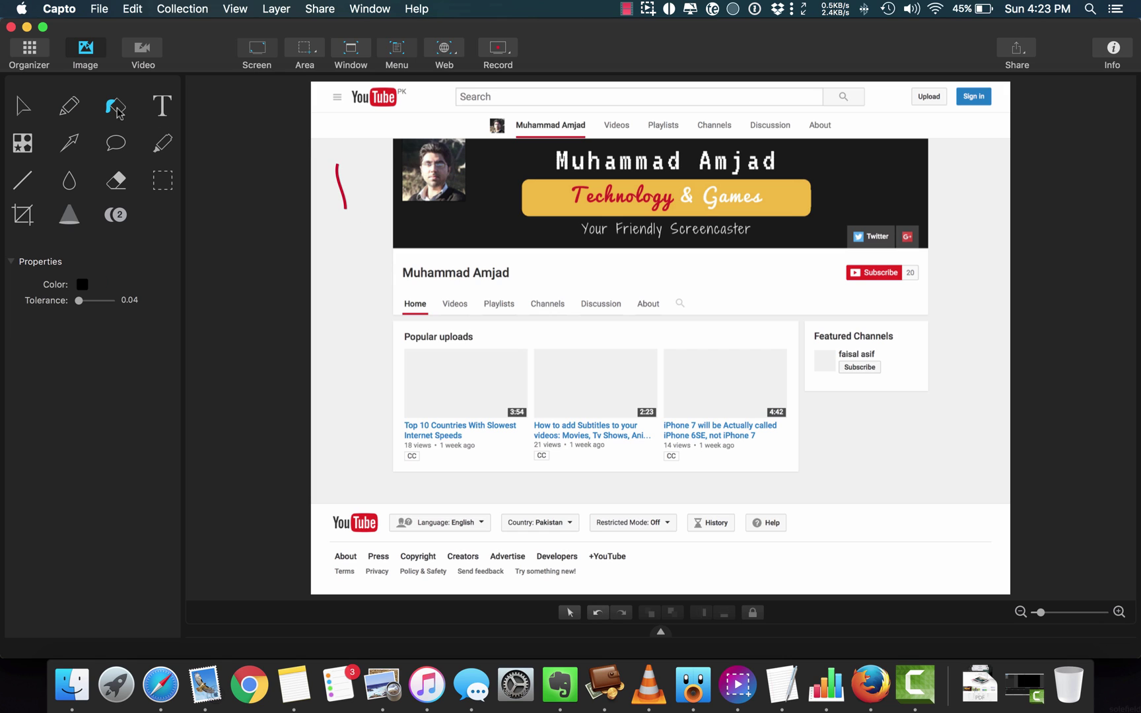
left_click(402, 117)
- Add yellow curved text "This is a test" beside the channel name
left_click(162, 106)
left_click_drag(568, 273, 680, 286)
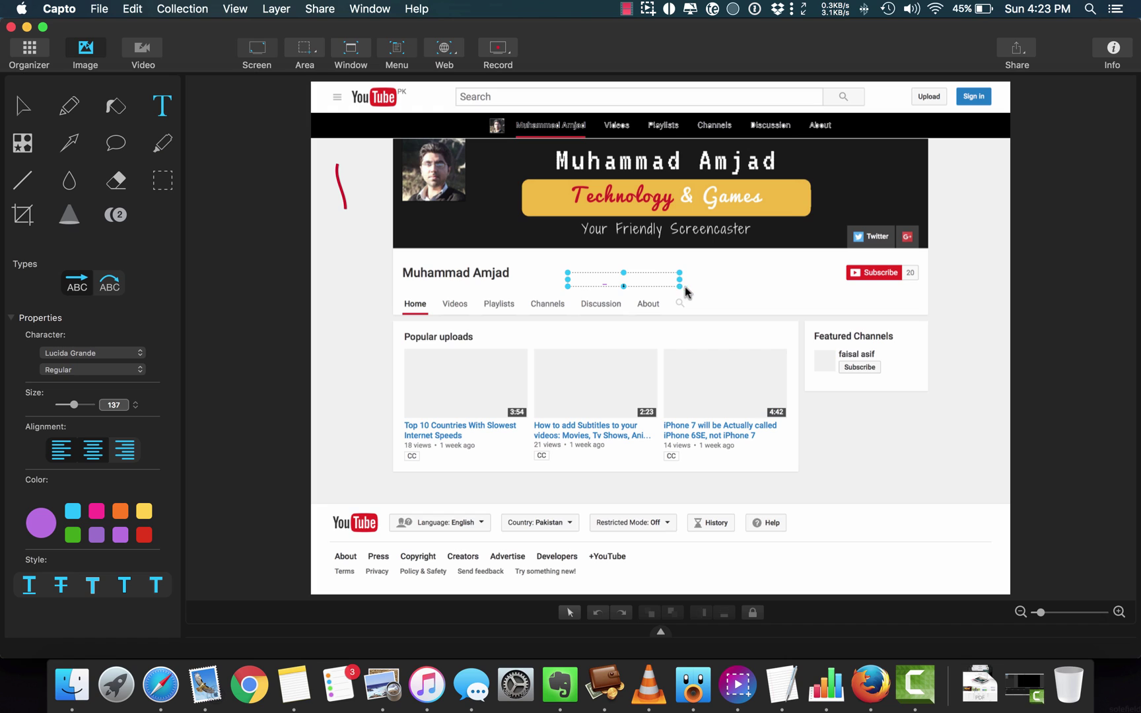
type("This is a")
left_click_drag(785, 306, 886, 305)
type("test")
left_click_drag(814, 300, 808, 284)
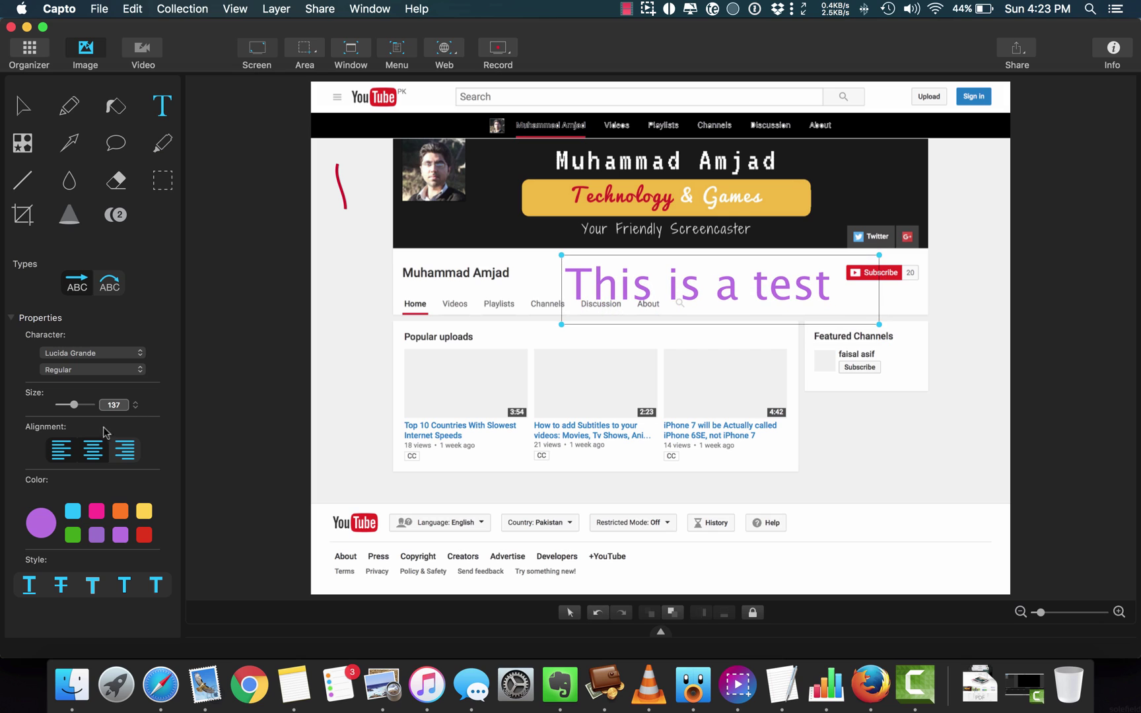
left_click(144, 511)
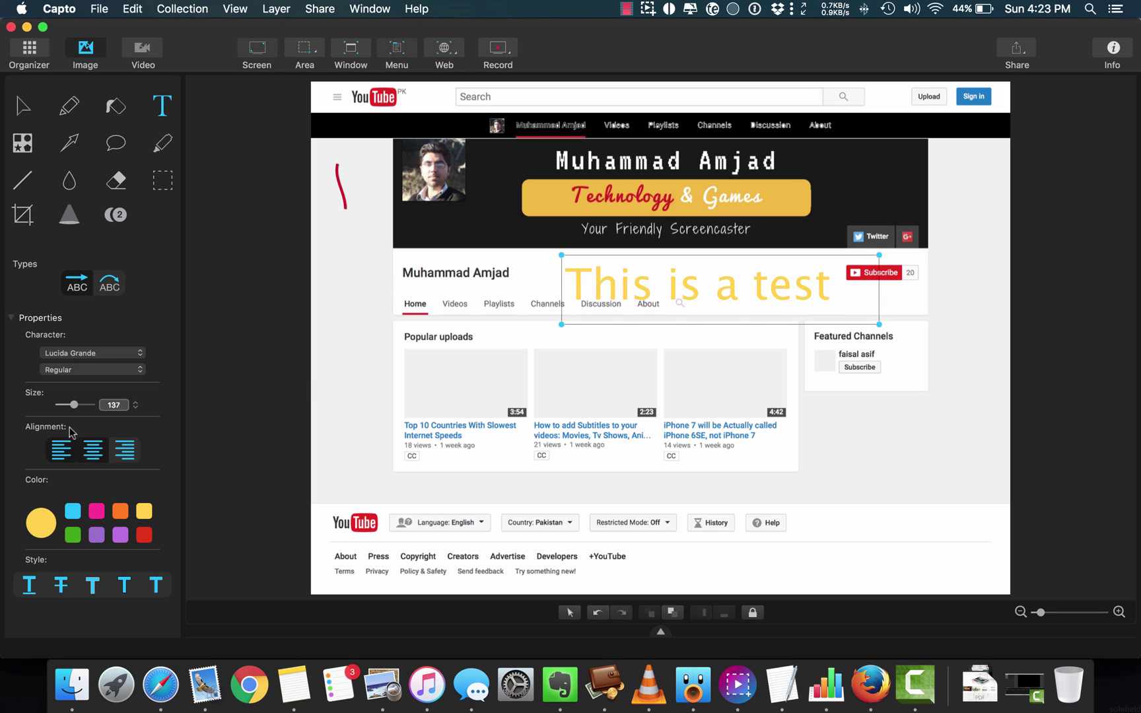
left_click(109, 284)
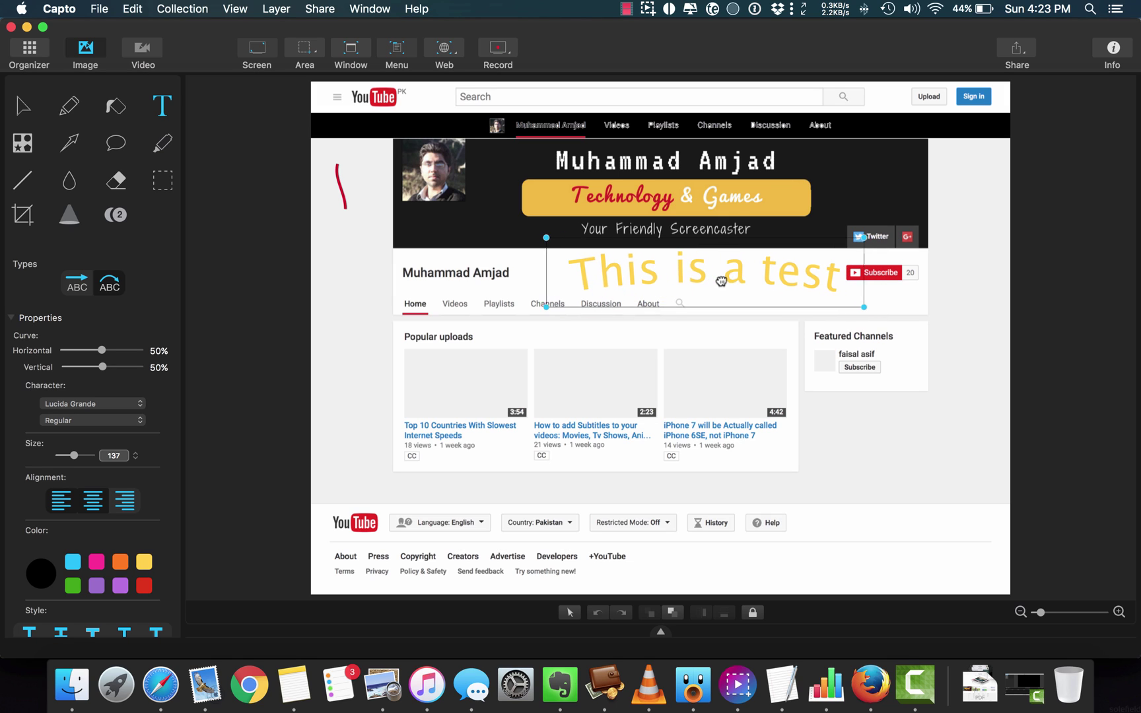
left_click(958, 294)
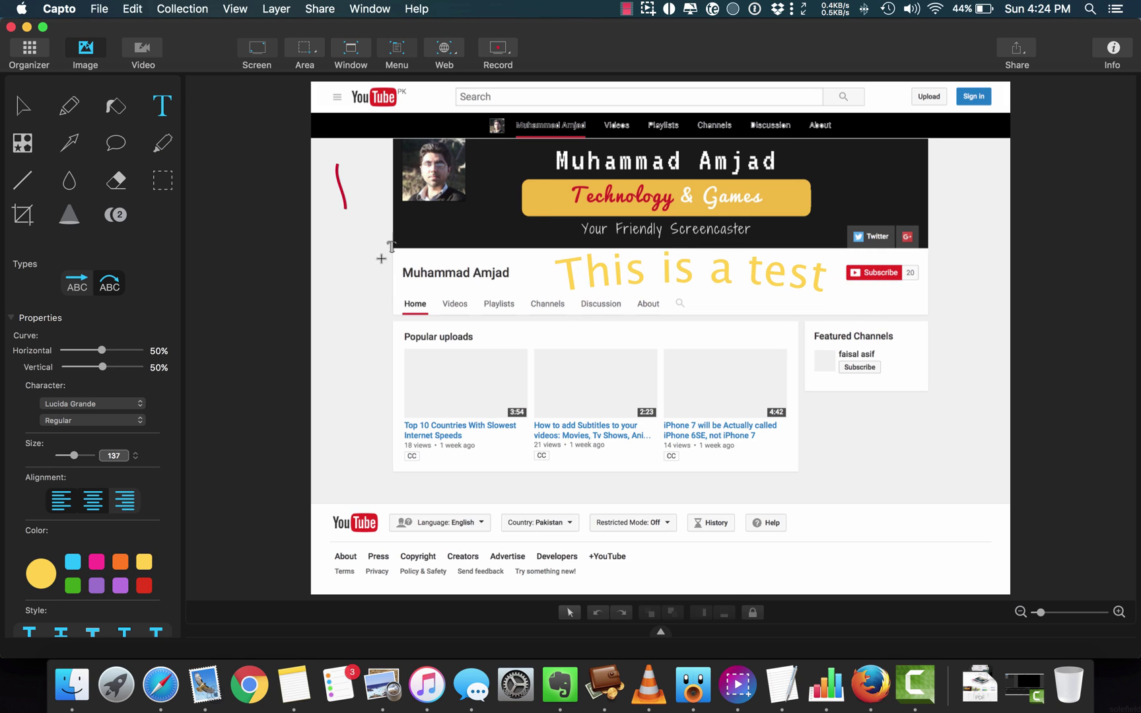
- Draw a red-filled diamond shape at the lower right of the snapshot
left_click(26, 147)
left_click(78, 312)
mouse_move(404, 361)
left_mouse_down()
mouse_move(509, 402)
mouse_move(553, 330)
mouse_move(376, 301)
mouse_move(400, 362)
left_mouse_up()
mouse_move(483, 342)
left_mouse_down()
mouse_move(800, 377)
mouse_move(988, 509)
left_mouse_up()
key("Delete")
left_click(140, 285)
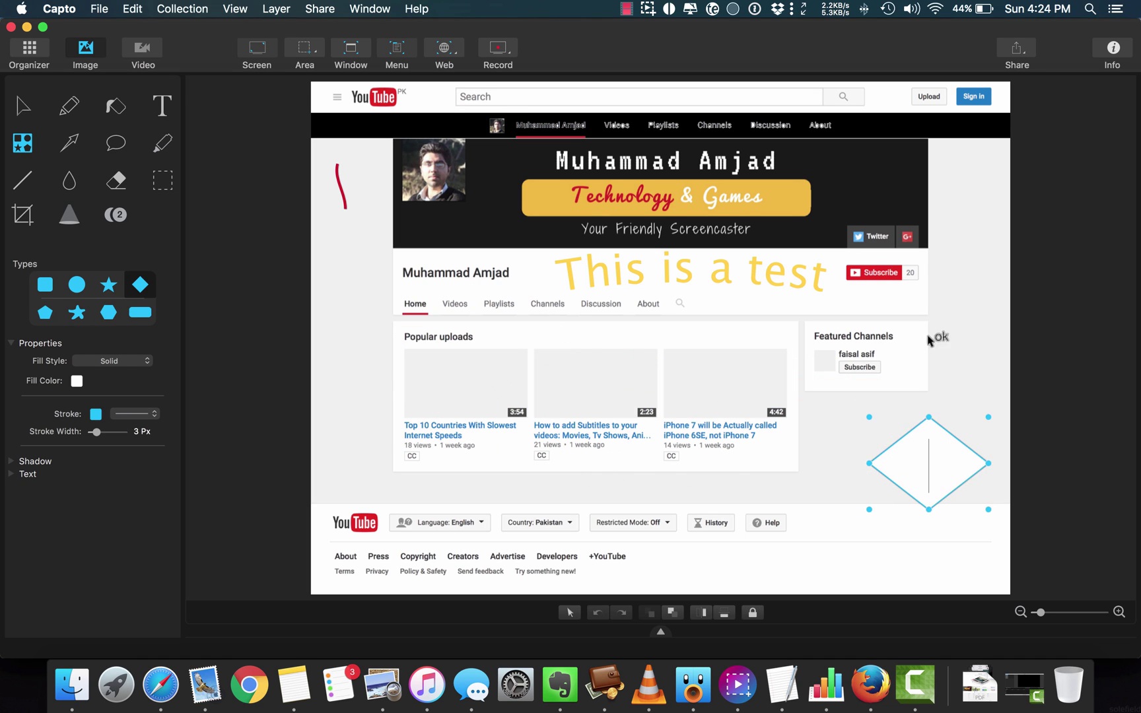
left_click(22, 105)
- Draw blue curved arrows under Popular uploads and toward the channel name
left_click(69, 142)
left_click(114, 291)
mouse_move(395, 344)
left_mouse_down()
mouse_move(549, 333)
mouse_move(553, 293)
mouse_move(523, 265)
mouse_move(519, 276)
left_mouse_up()
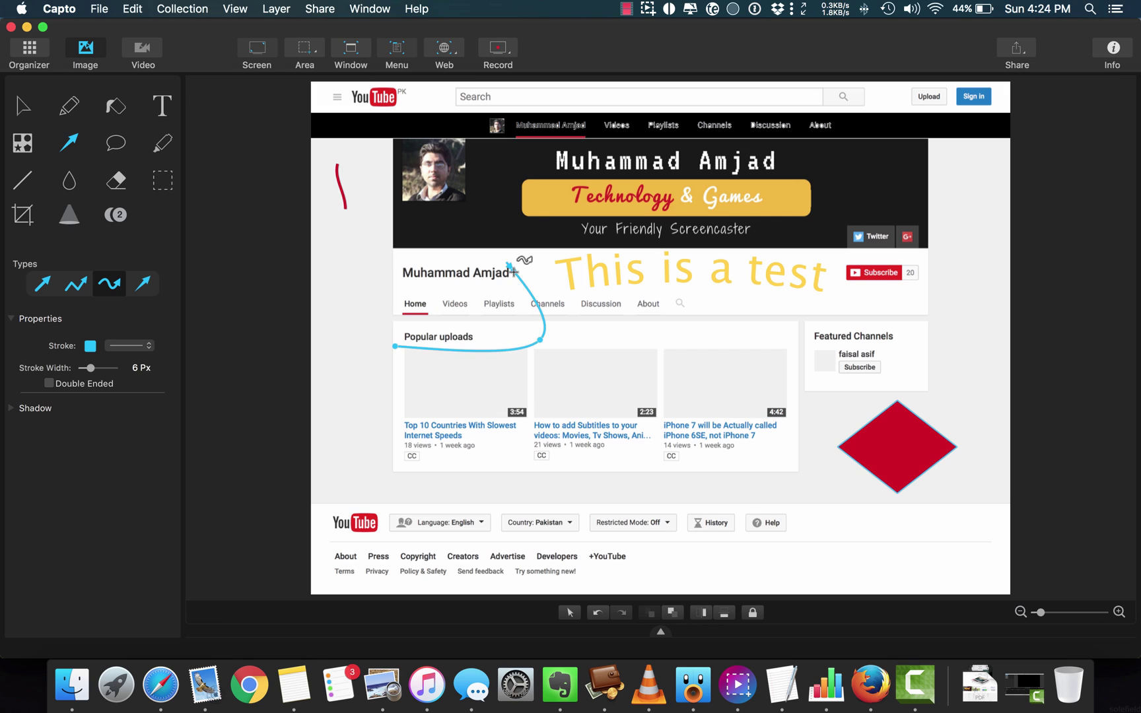
mouse_move(627, 333)
left_mouse_down()
mouse_move(412, 305)
mouse_move(476, 340)
mouse_move(653, 376)
mouse_move(561, 264)
mouse_move(544, 261)
left_mouse_up()
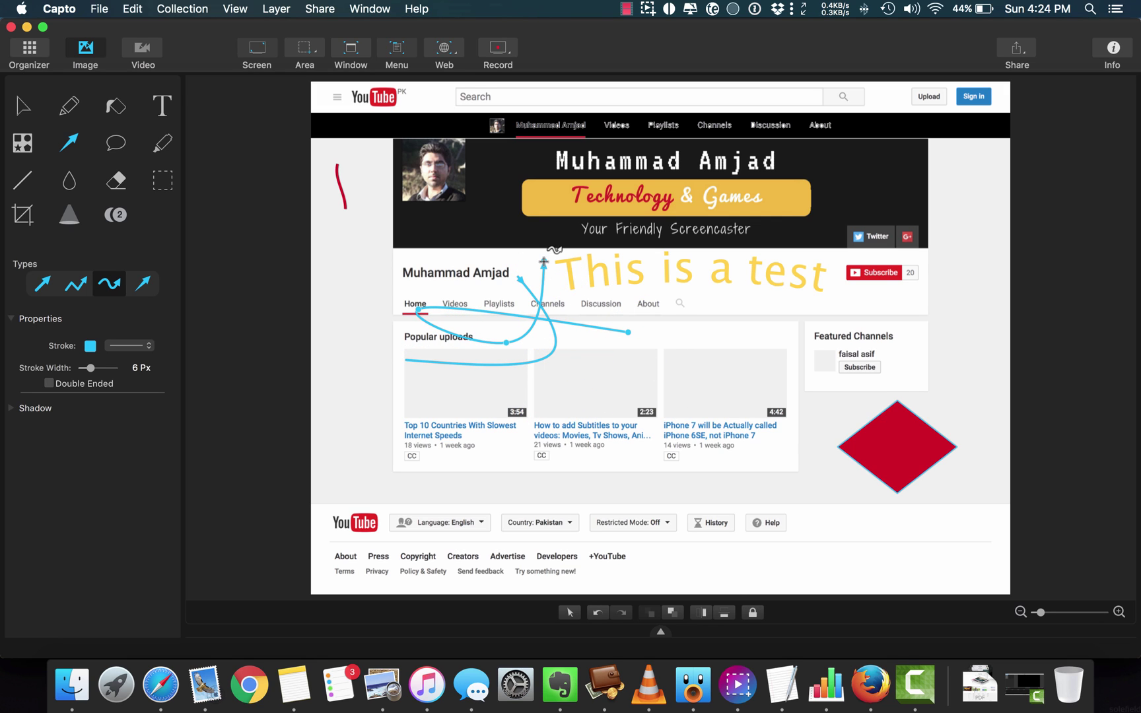
- Add an oval speech-bubble callout reading "Hello" over the third video
left_click(115, 142)
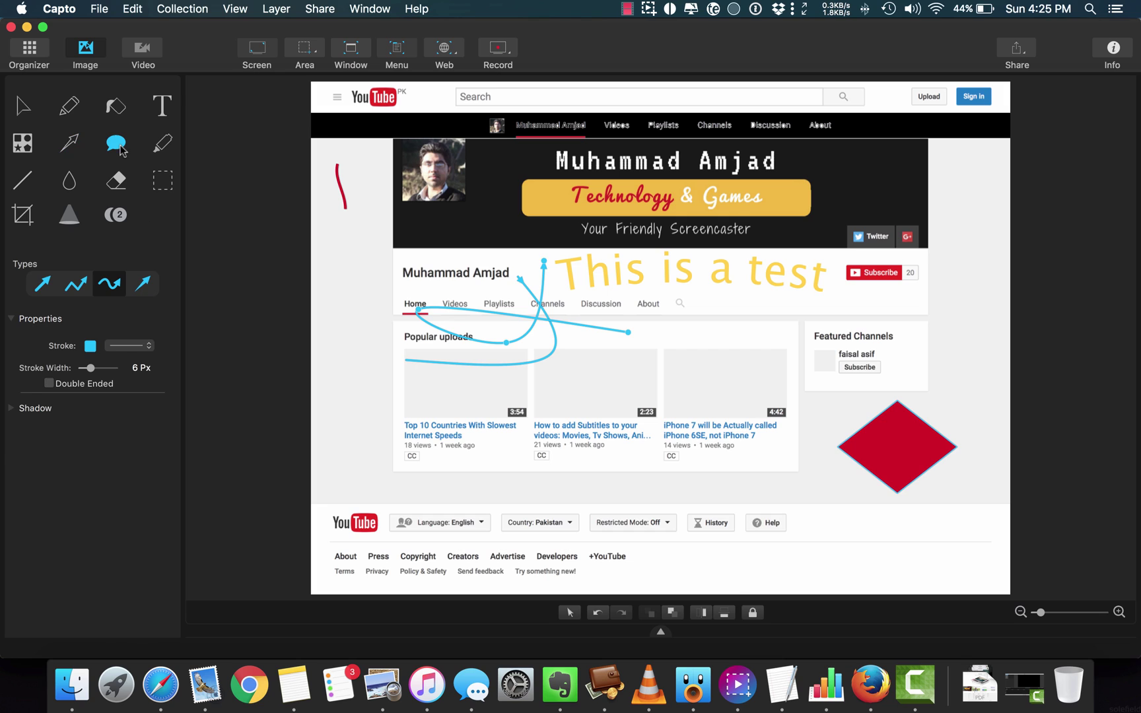
mouse_move(686, 328)
left_mouse_down()
mouse_move(784, 389)
mouse_move(871, 410)
left_mouse_up()
type("Hello")
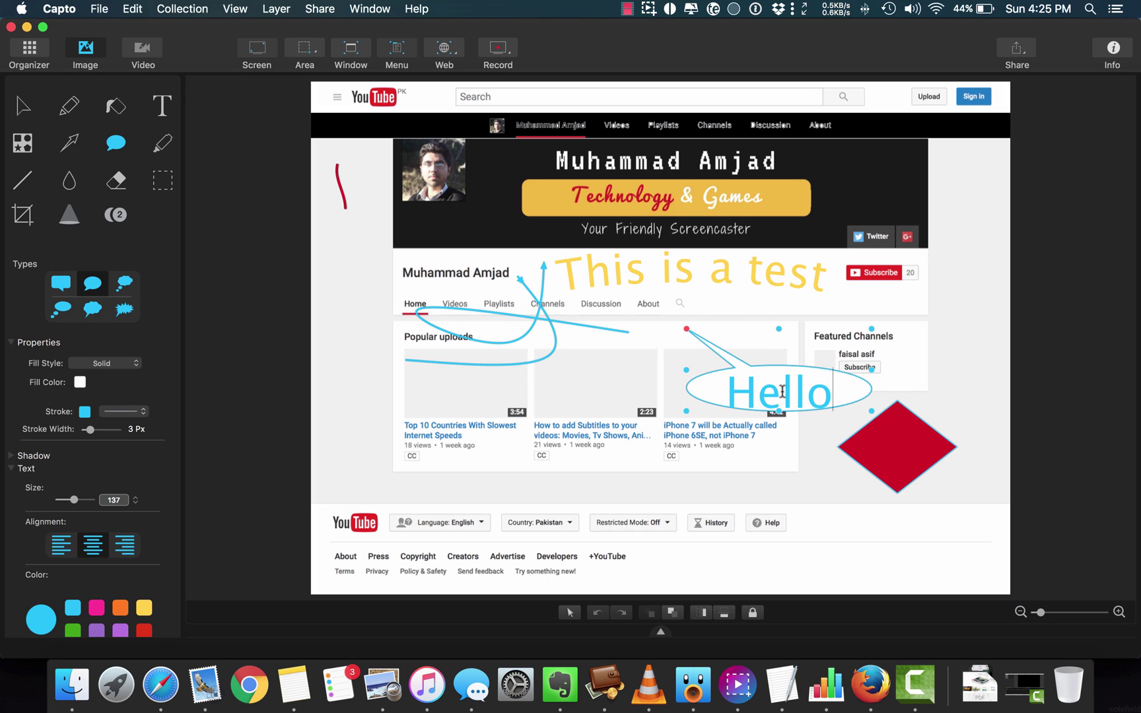
- Highlight the first video title yellow and the second title teal
left_click(162, 143)
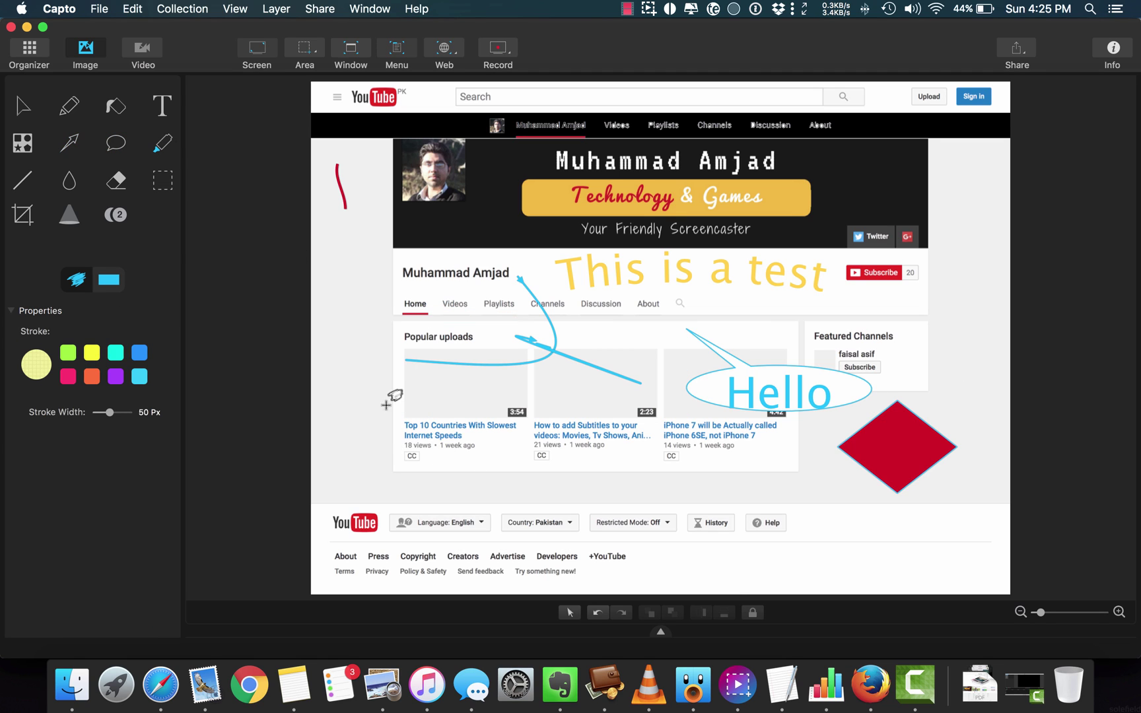
mouse_move(409, 418)
left_mouse_down()
mouse_move(468, 428)
mouse_move(473, 440)
mouse_move(526, 419)
mouse_move(616, 459)
mouse_move(660, 458)
left_mouse_up()
left_click(109, 280)
left_click(72, 379)
left_click(92, 377)
left_click(139, 378)
left_click(141, 354)
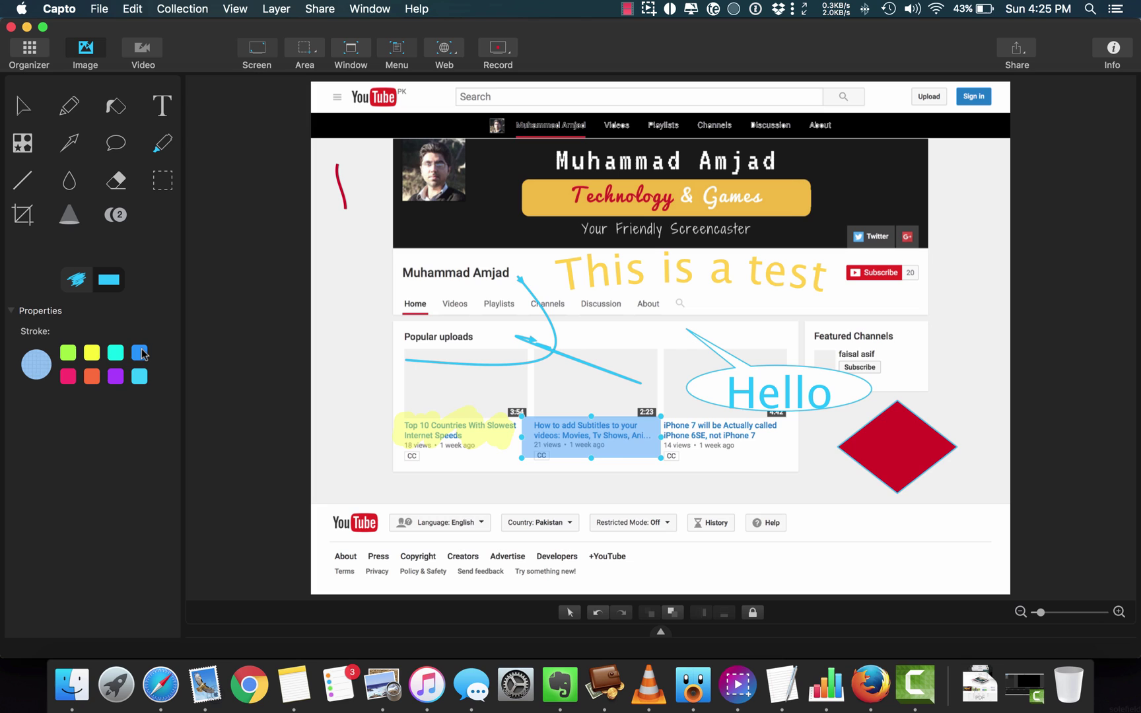
left_click(92, 354)
left_click(116, 352)
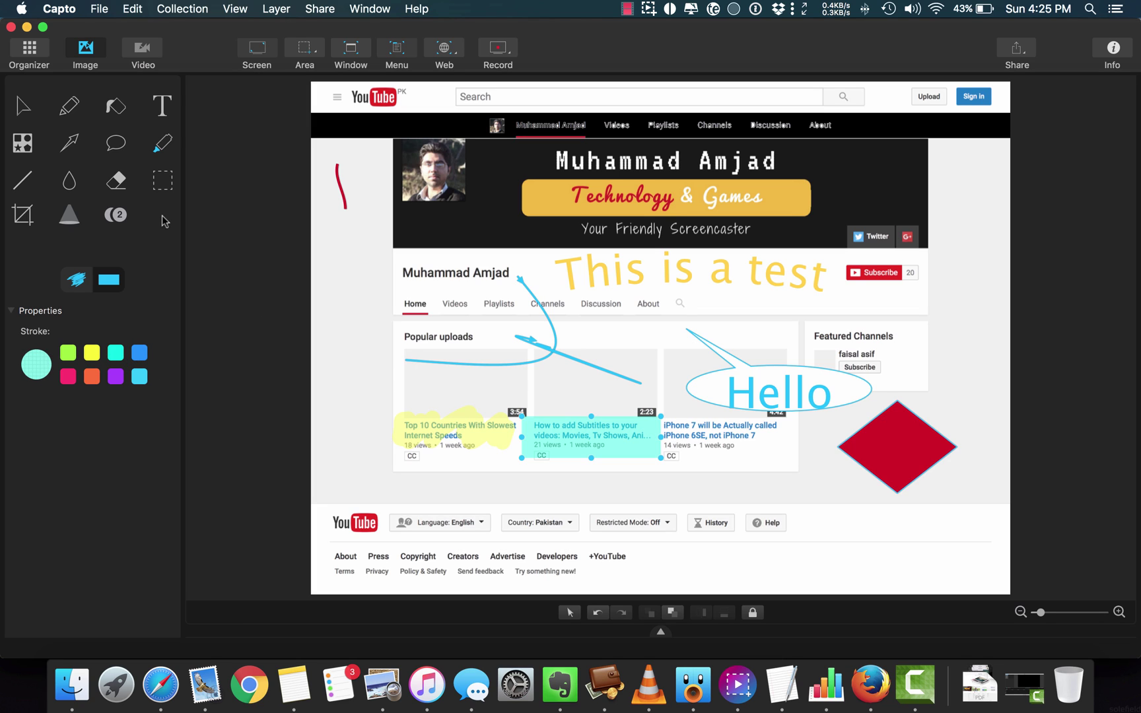
- Bracket the Home tab with a blue square-bracket line and erase the footer Help button
left_click(24, 185)
left_click(88, 309)
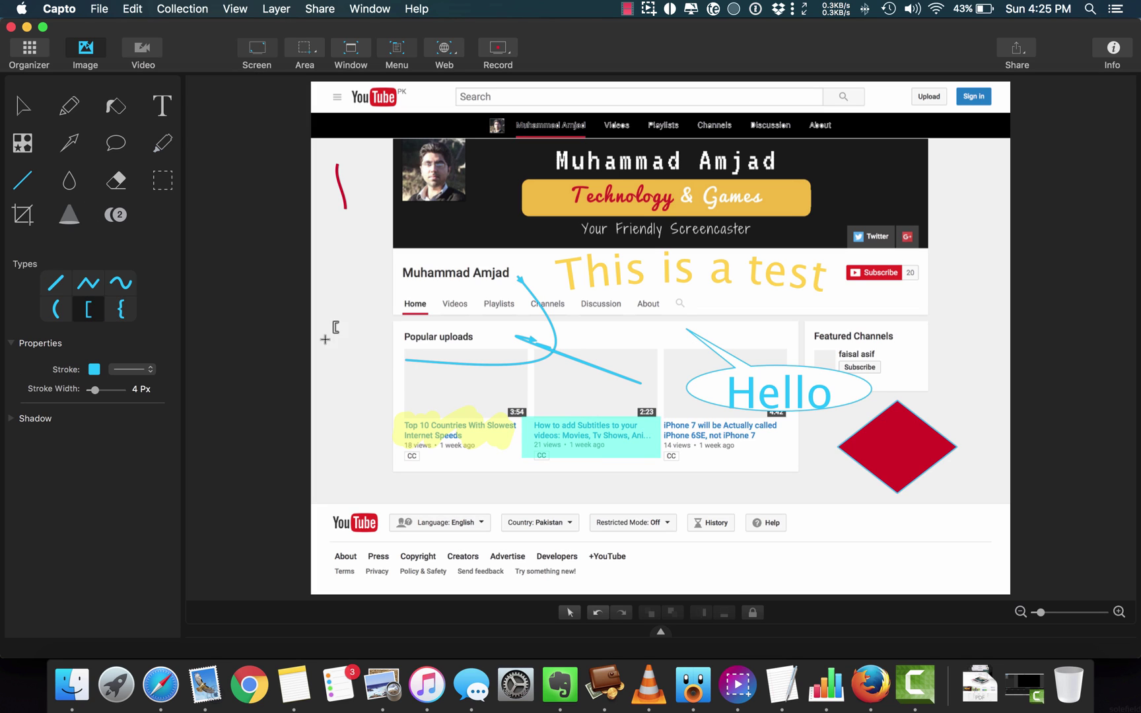
left_click_drag(396, 314, 434, 321)
key("e")
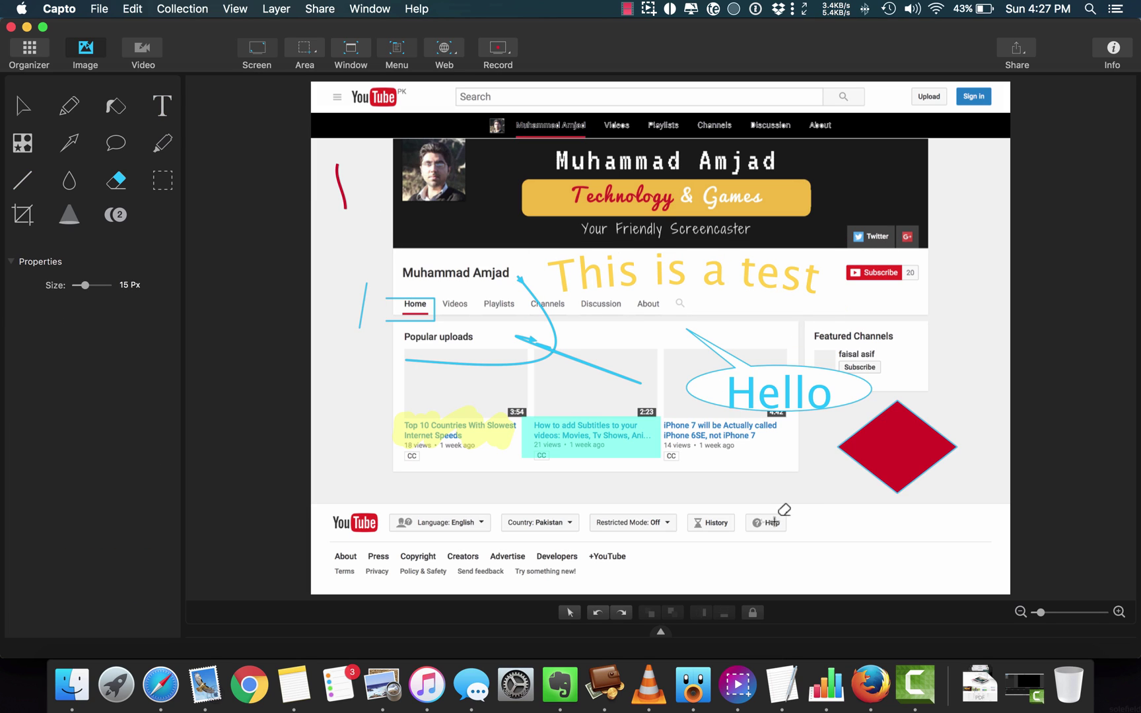
mouse_move(773, 524)
left_mouse_down()
mouse_move(780, 530)
mouse_move(782, 519)
mouse_move(746, 515)
mouse_move(782, 517)
left_mouse_up()
- Blur the Subscribe button and its count, cycling the style through Gaussian and Motion to Pixellate
left_click(70, 180)
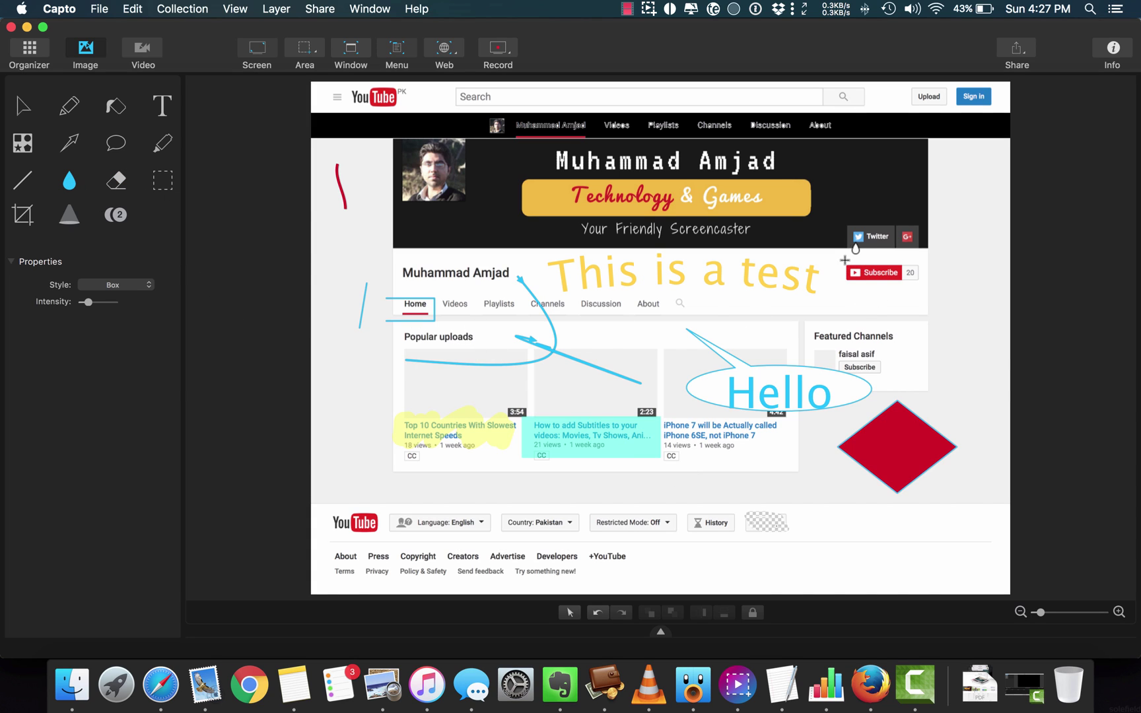
left_click_drag(845, 262, 932, 283)
left_click(147, 286)
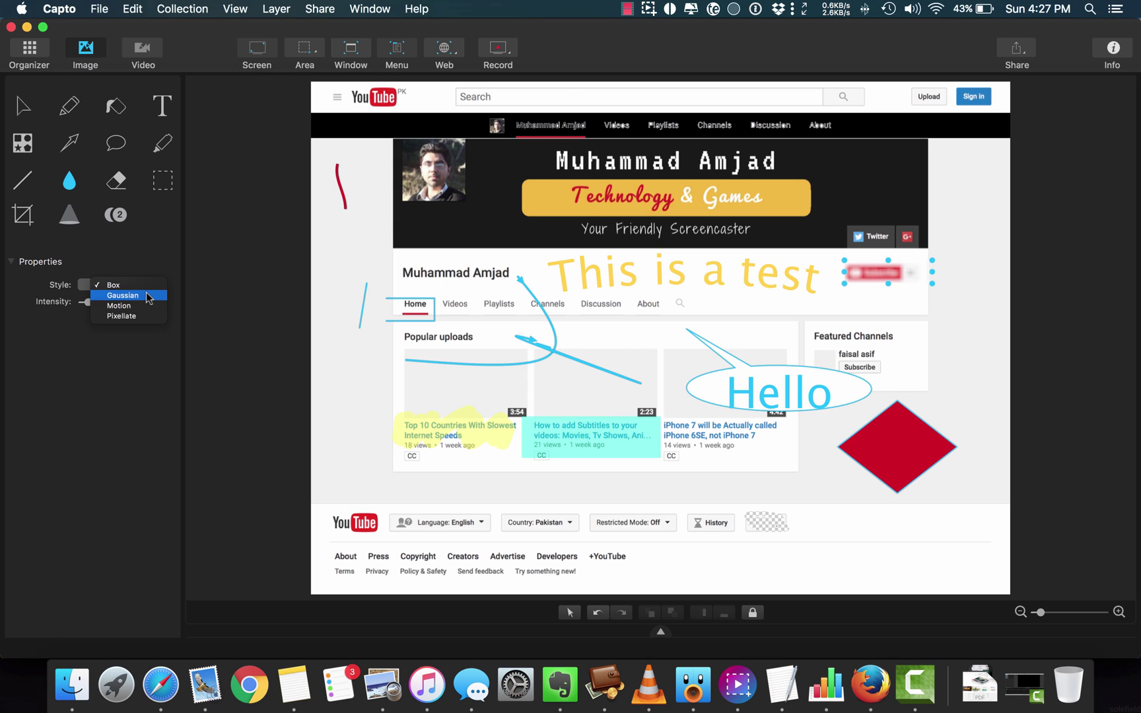
left_click(148, 296)
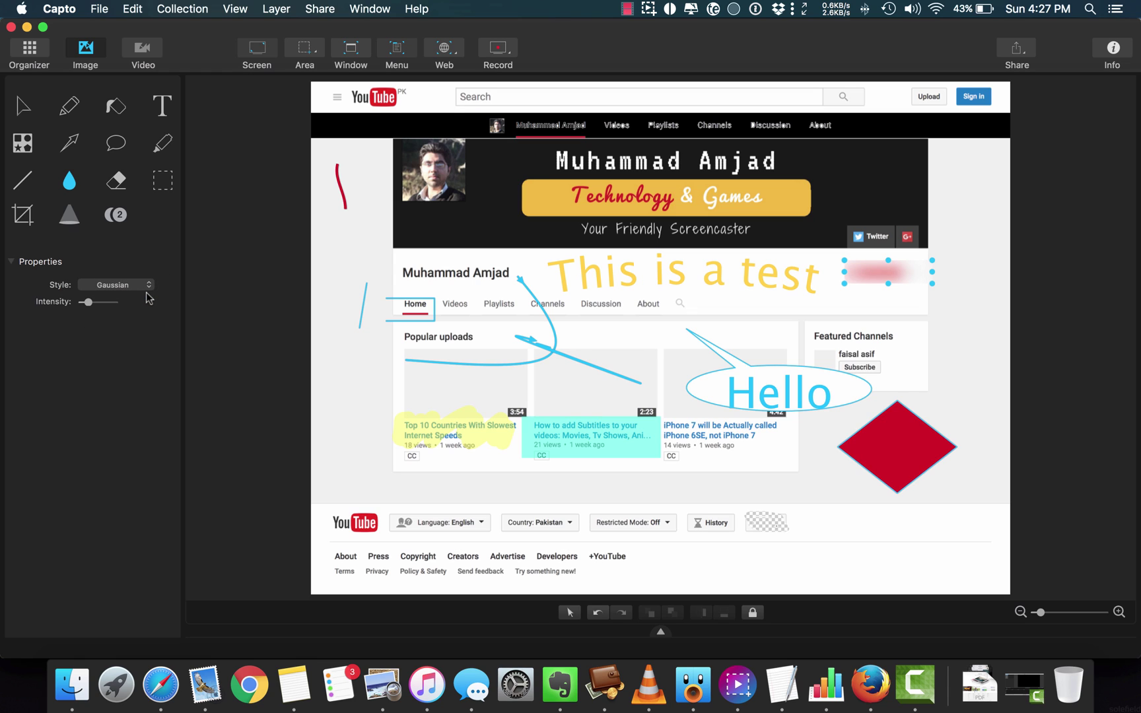
left_click(148, 291)
left_click(146, 295)
left_click(148, 290)
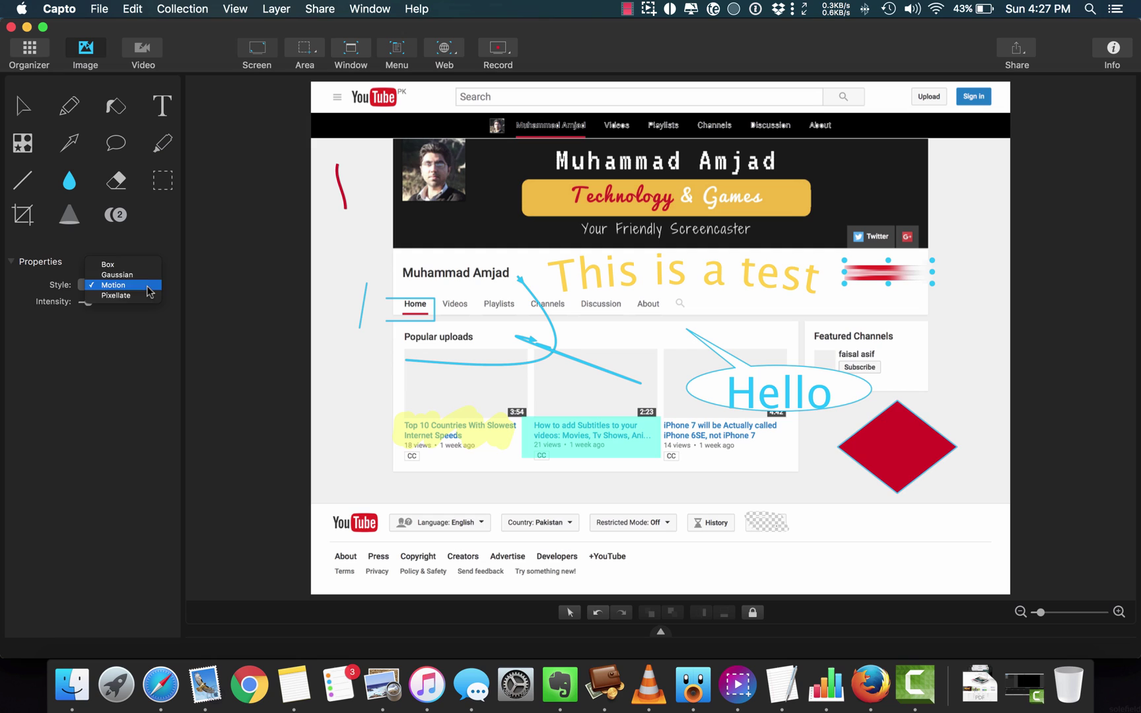
left_click(147, 295)
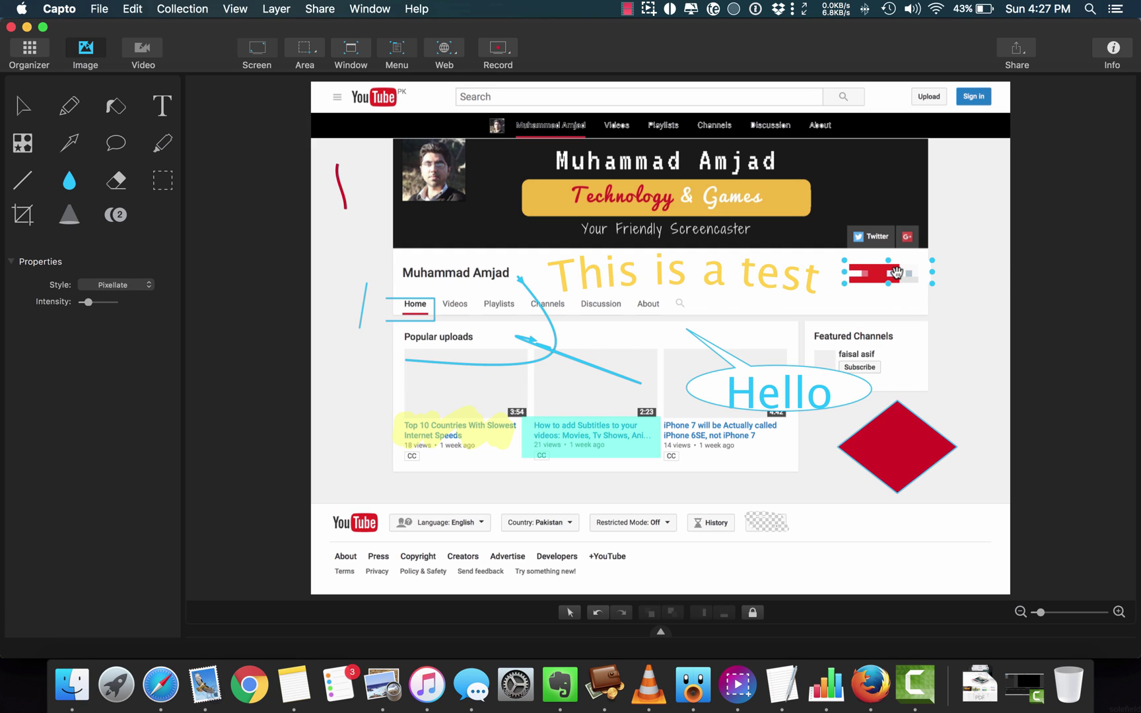
- Crop the snapshot, extending the crop's right and bottom edges slightly
key("c")
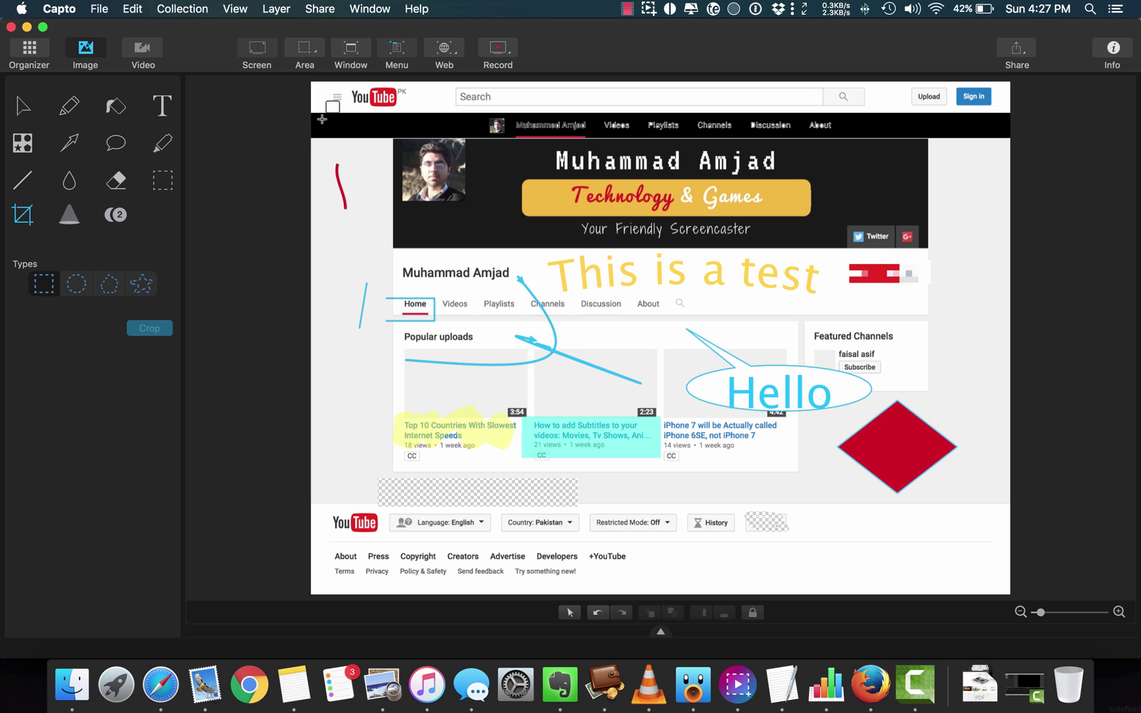
left_click_drag(314, 84, 978, 577)
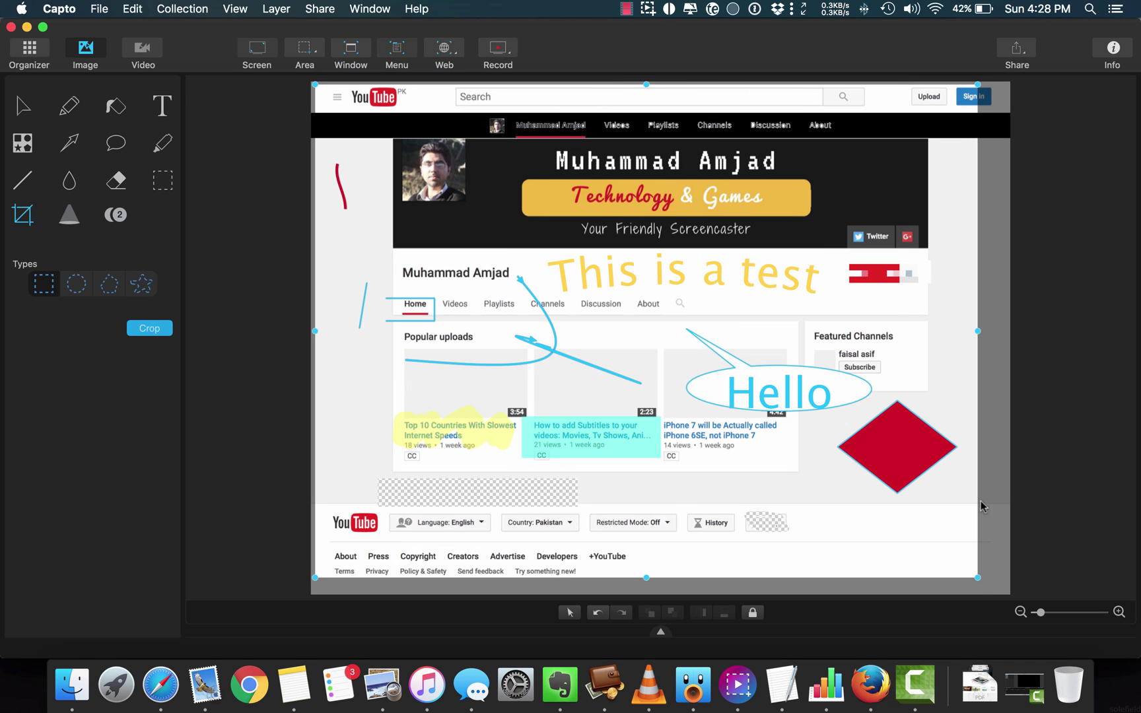
left_click_drag(978, 330, 1007, 330)
left_click_drag(660, 578, 661, 589)
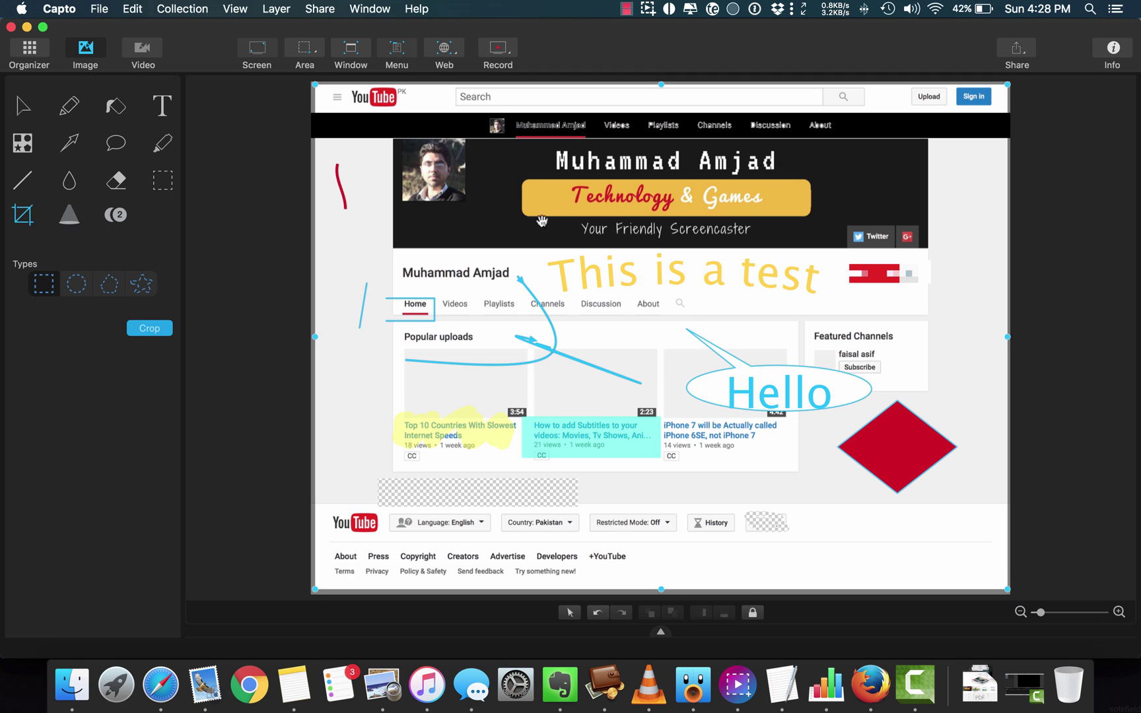
left_click(151, 328)
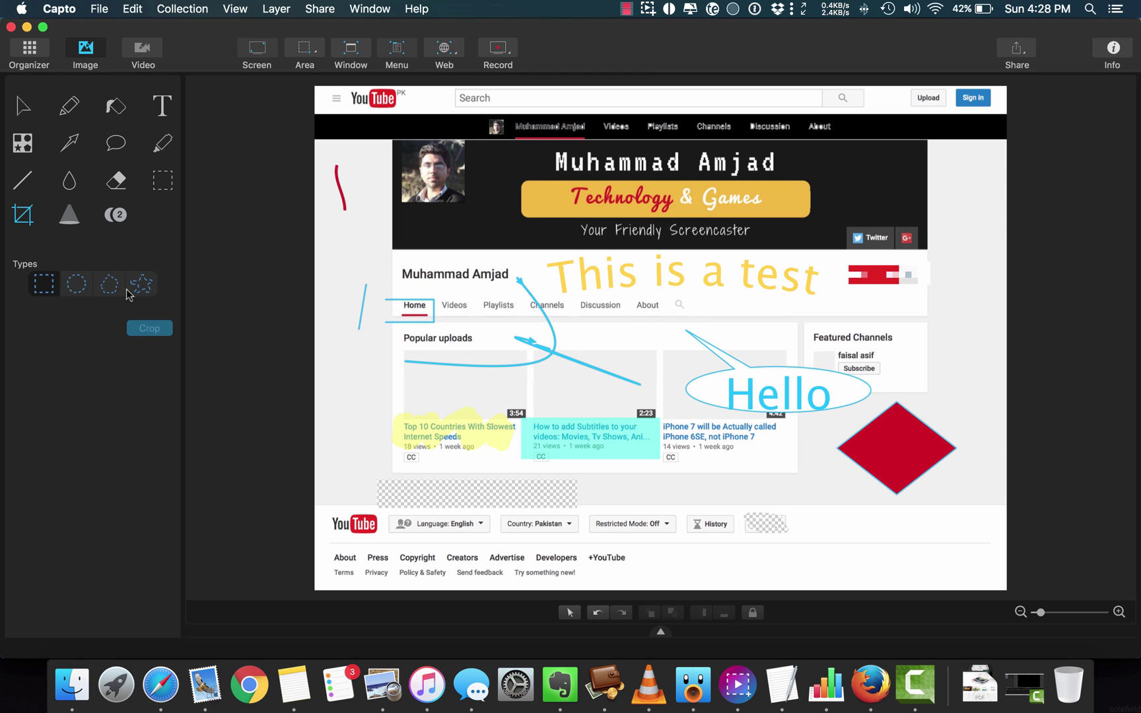
- Place numbered marker 1 beside the Subscribe button, discarding a trial spotlight on the channel name
left_click(69, 215)
left_click_drag(388, 265, 521, 284)
key("Delete")
key("n")
left_click(944, 286)
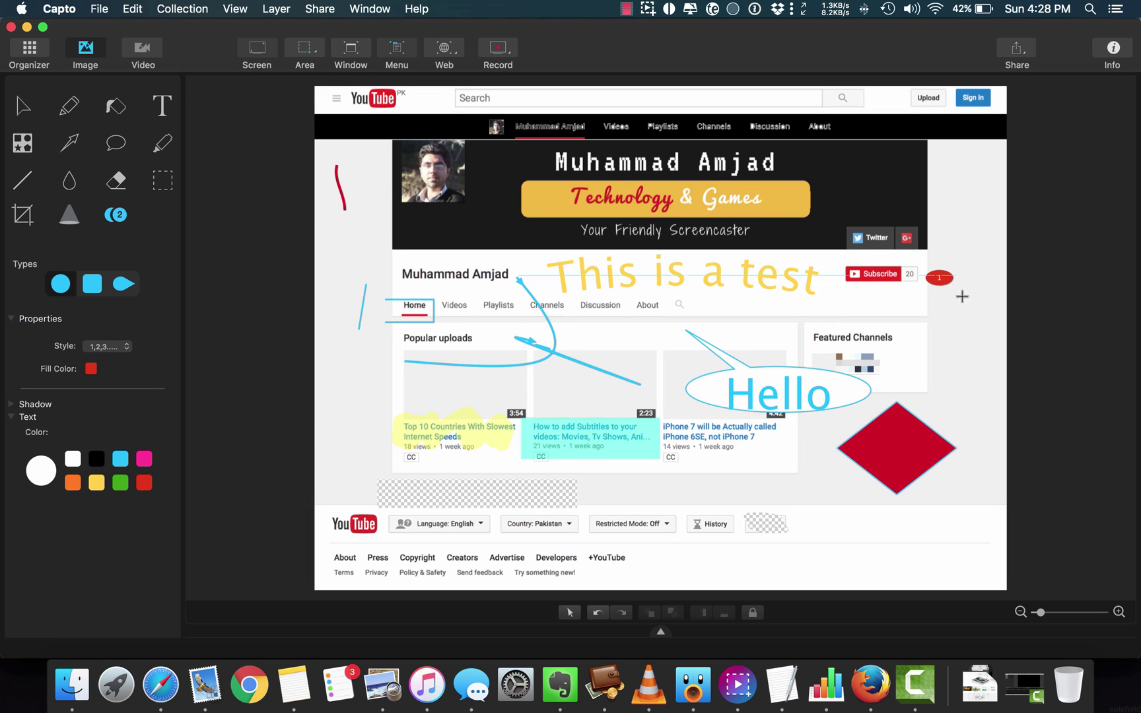
key("v")
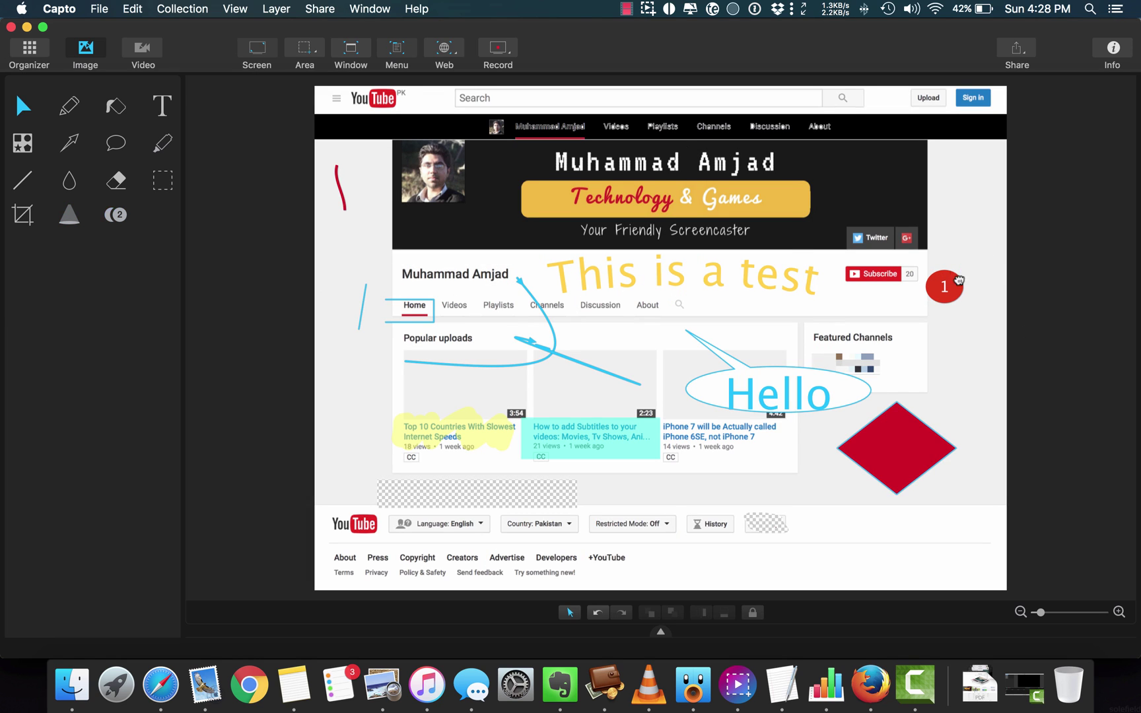
left_click_drag(958, 290, 955, 274)
- Add markers 4 to 10 around Videos, Popular uploads, Hello callout, Featured Channels and banner
left_click(370, 340)
key("super+z")
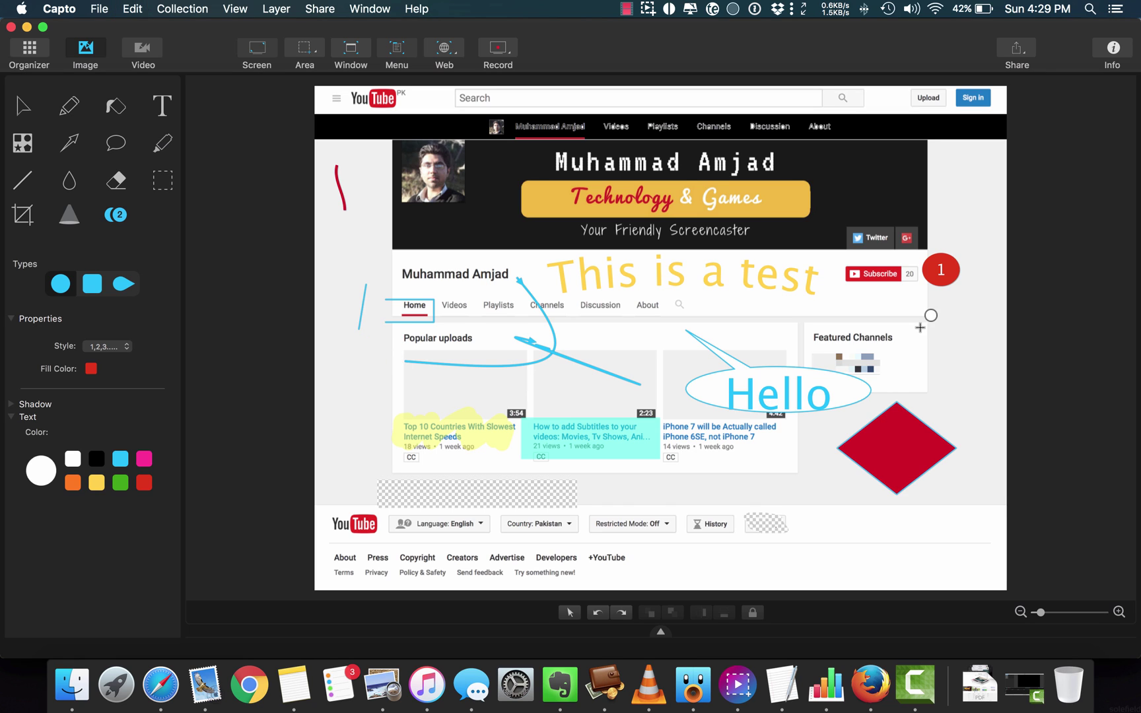
left_click(458, 290)
left_click_drag(598, 332, 626, 359)
left_click_drag(729, 322, 758, 350)
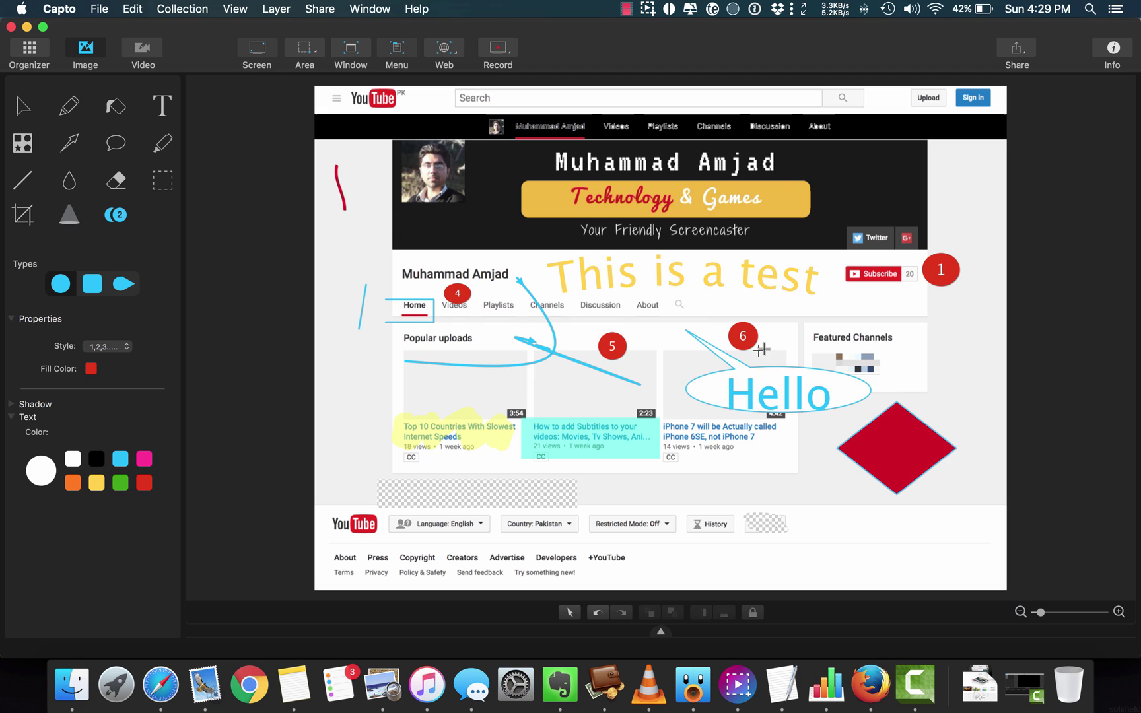
left_click_drag(941, 342, 970, 370)
left_click_drag(355, 356, 385, 384)
left_click_drag(349, 439, 378, 467)
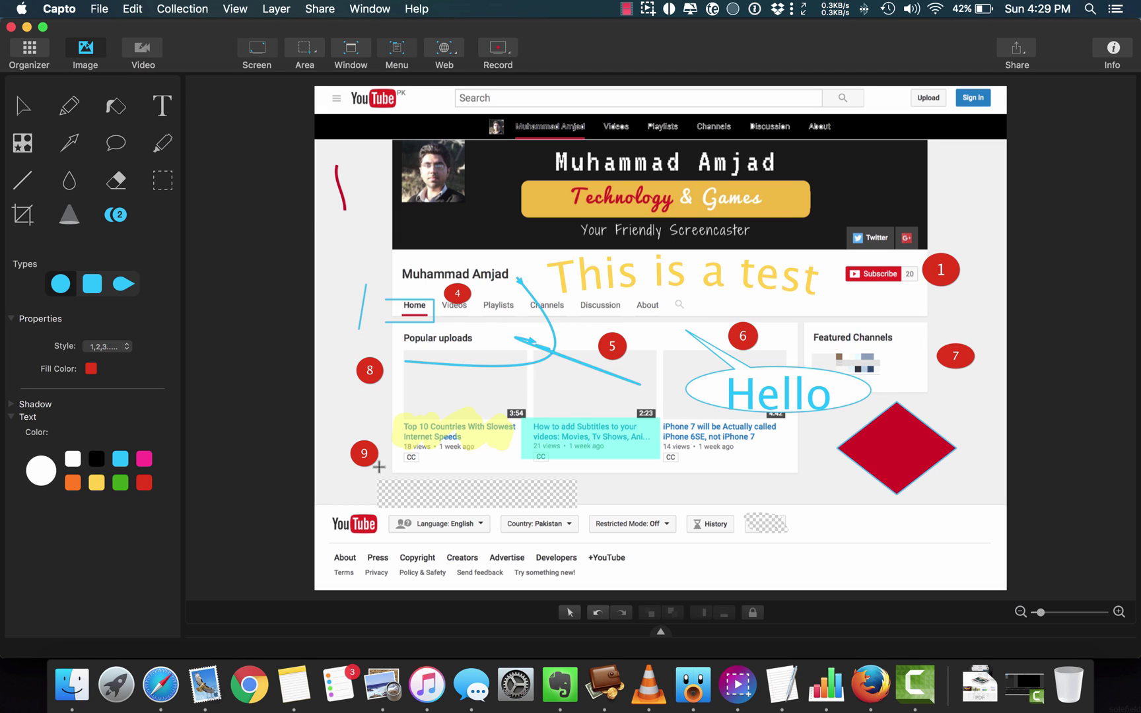
left_click_drag(307, 208, 335, 236)
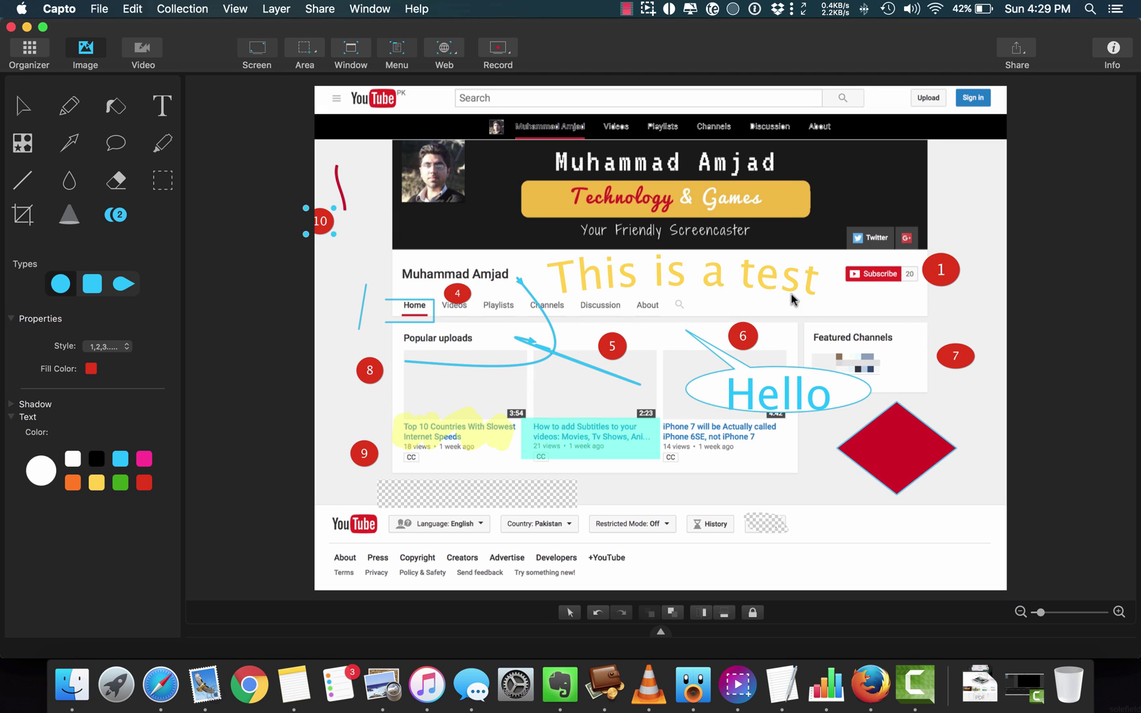
left_click(99, 9)
- Export the annotated image as PNG with width 1280 and a new height, saving it
left_click(119, 151)
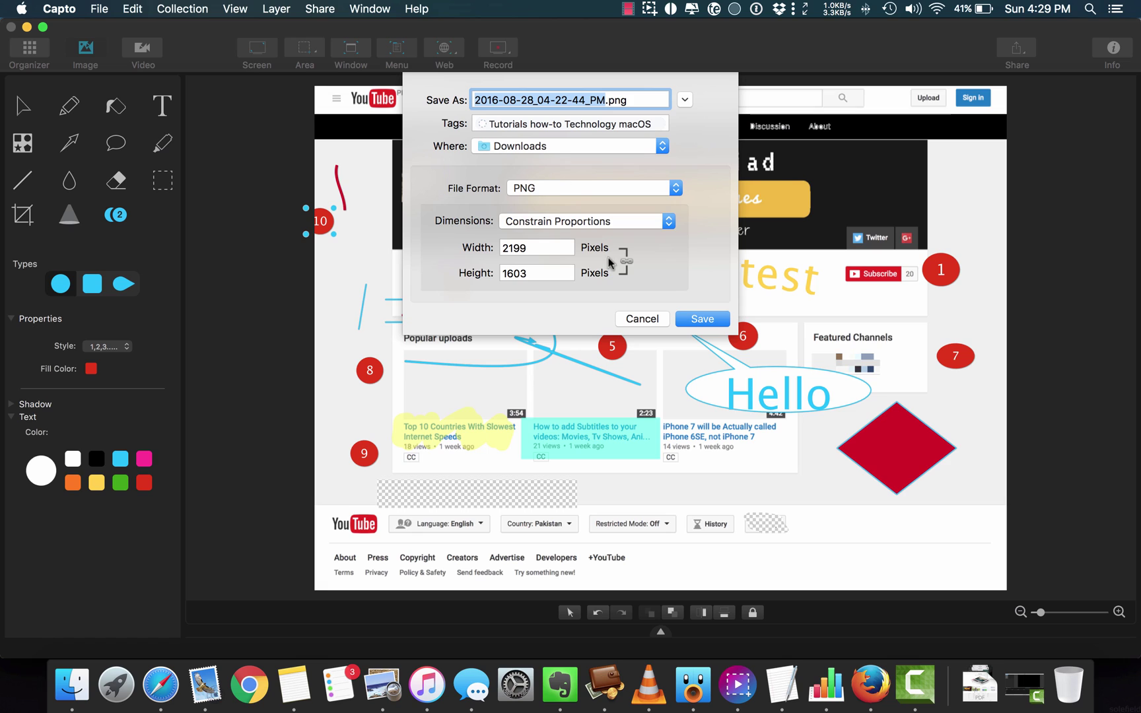
left_click(569, 188)
left_click(487, 192)
double_click(544, 247)
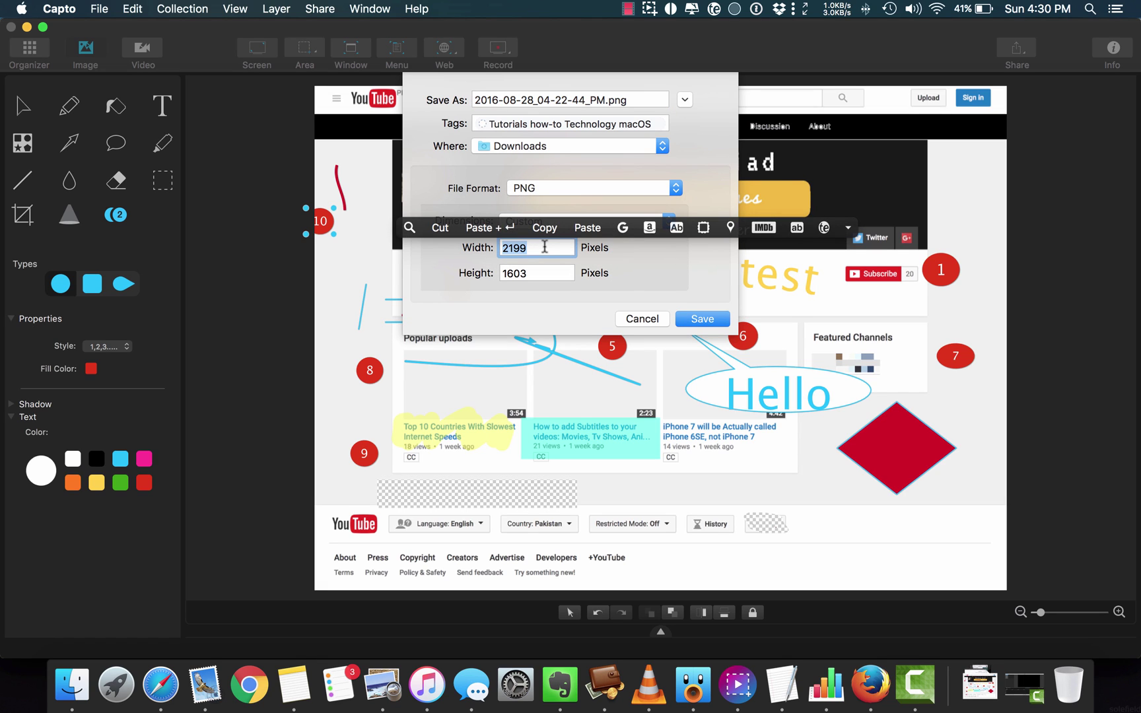
type("1280")
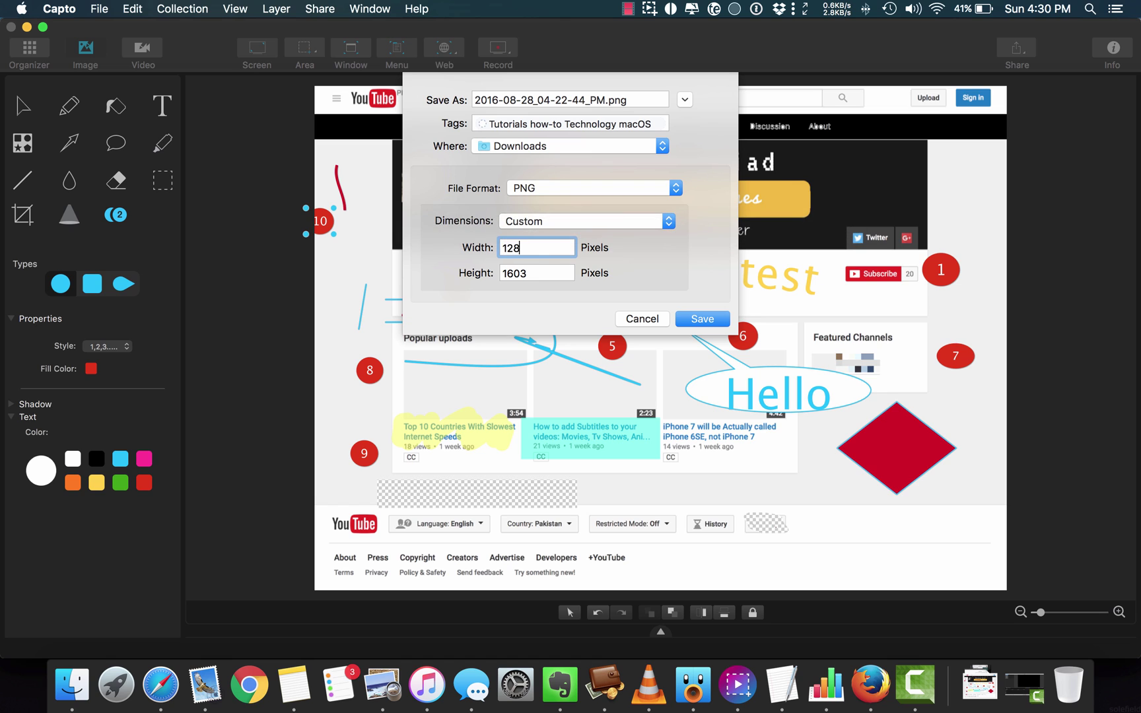
key("Tab")
type("7")
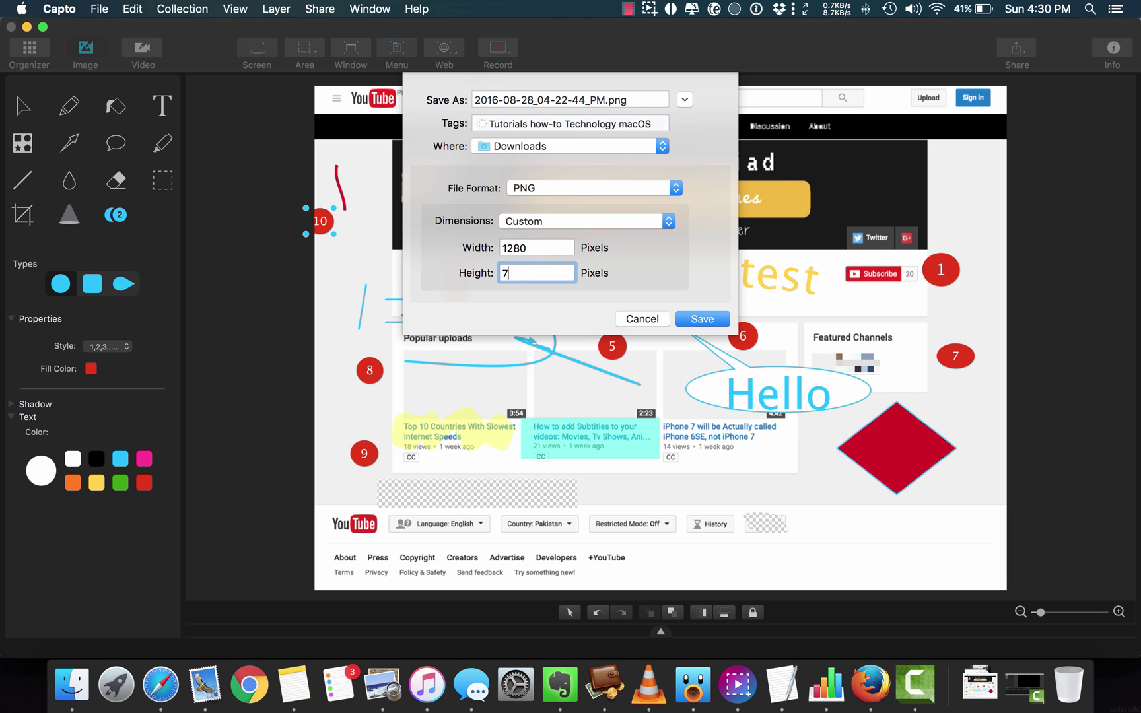
key("Return")
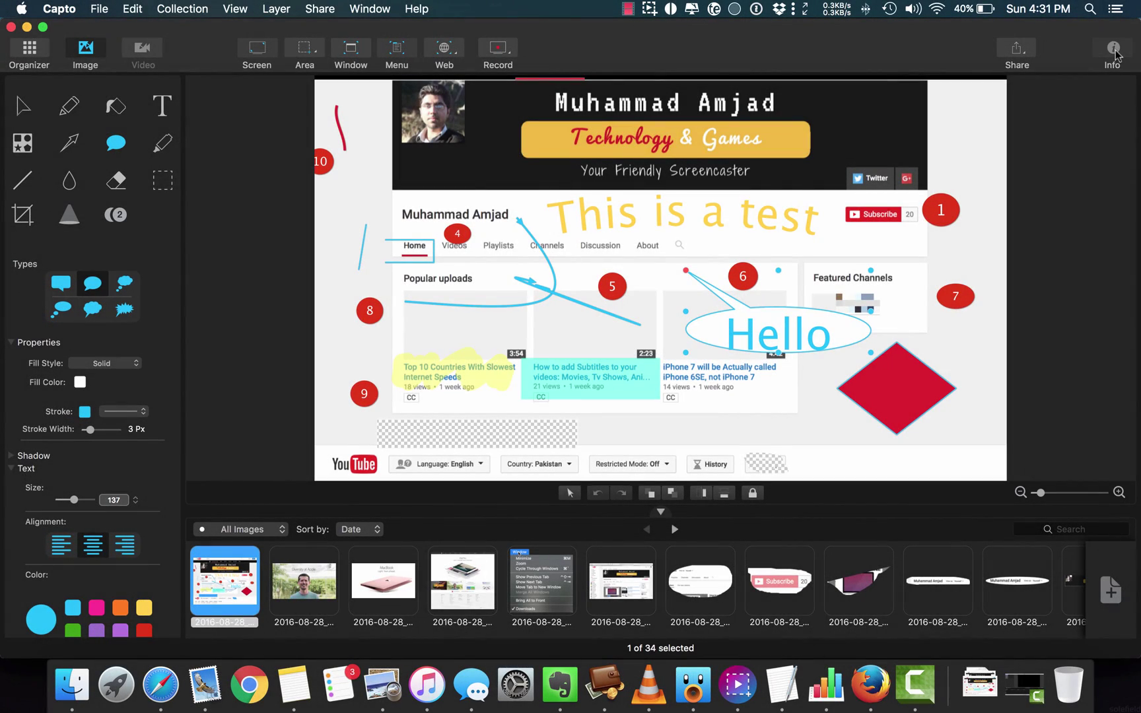
- Rename the image to YouTube Channel, keeping Web Snaps as its type and reviewing its tags
left_click(1113, 50)
left_click(1053, 91)
type("Youtub")
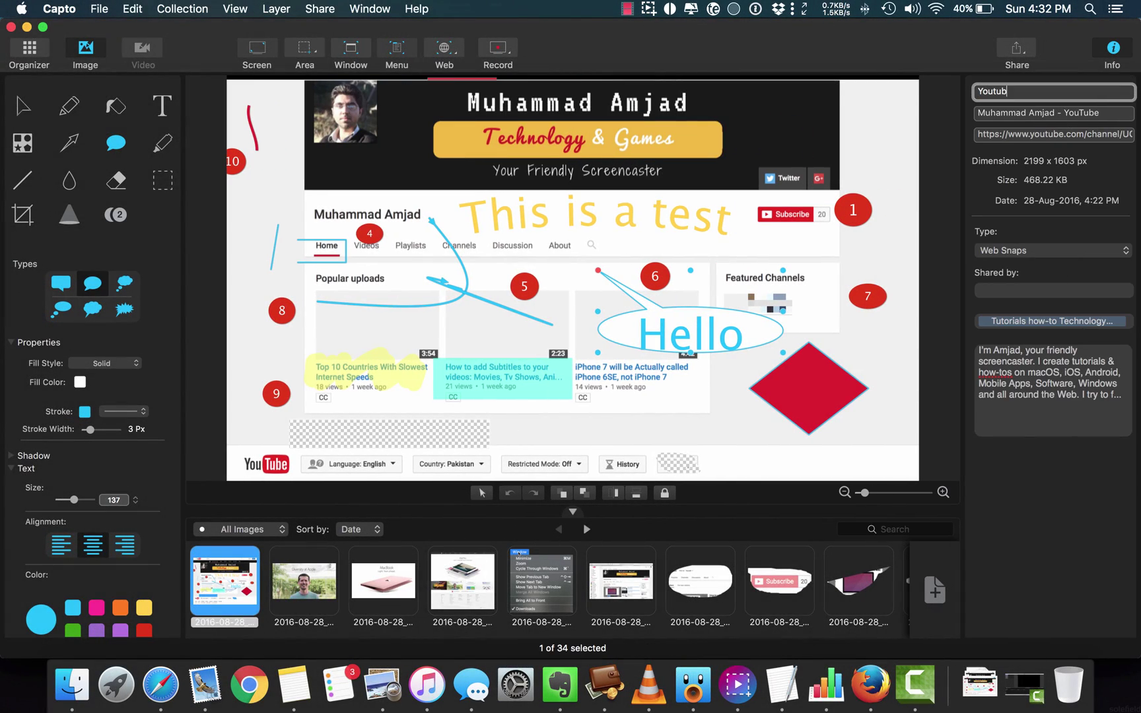
type("e Channel")
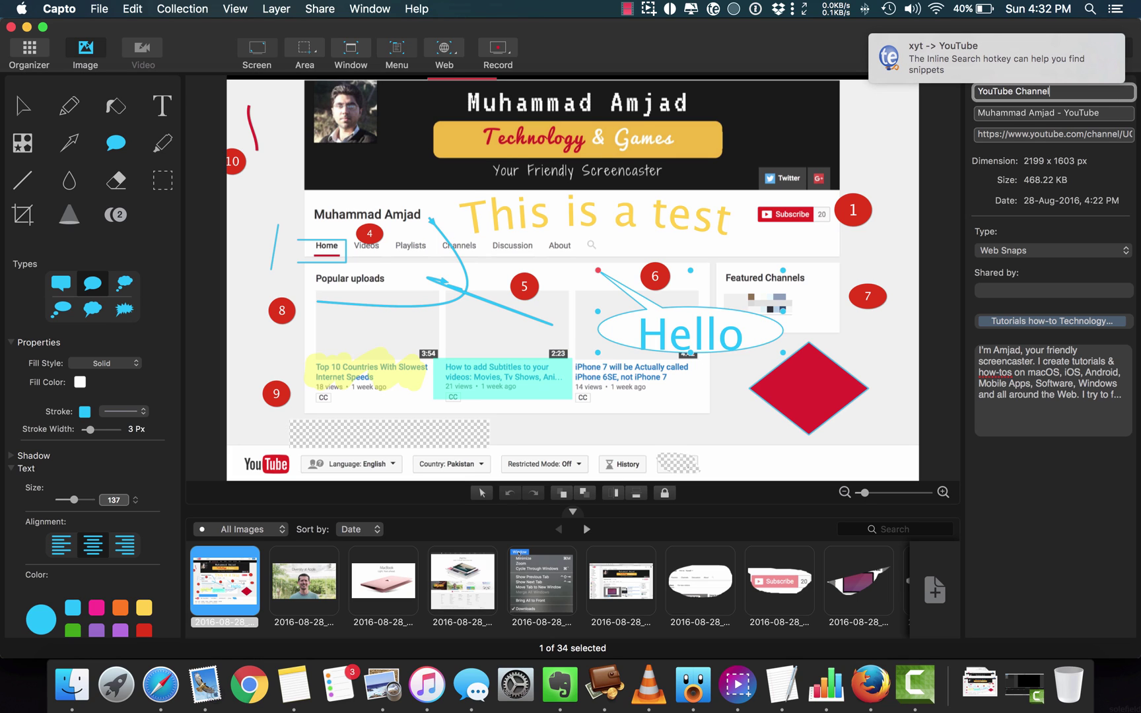
left_click(1065, 114)
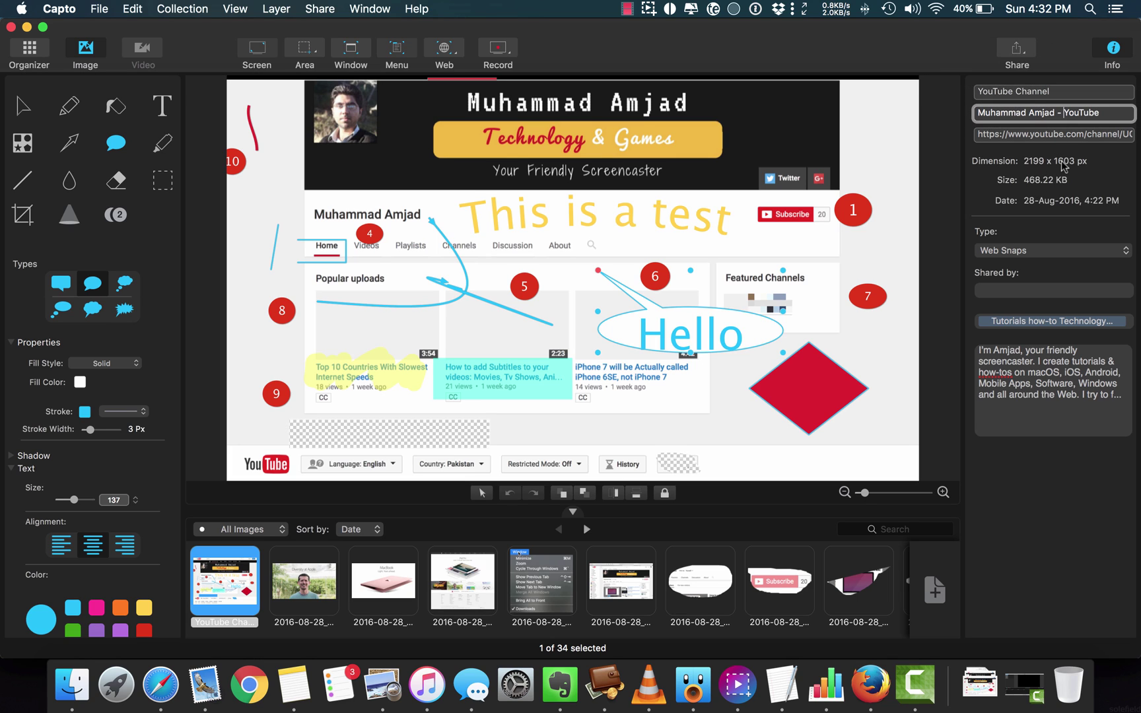
left_click(1045, 255)
left_click(1020, 250)
left_click(1025, 321)
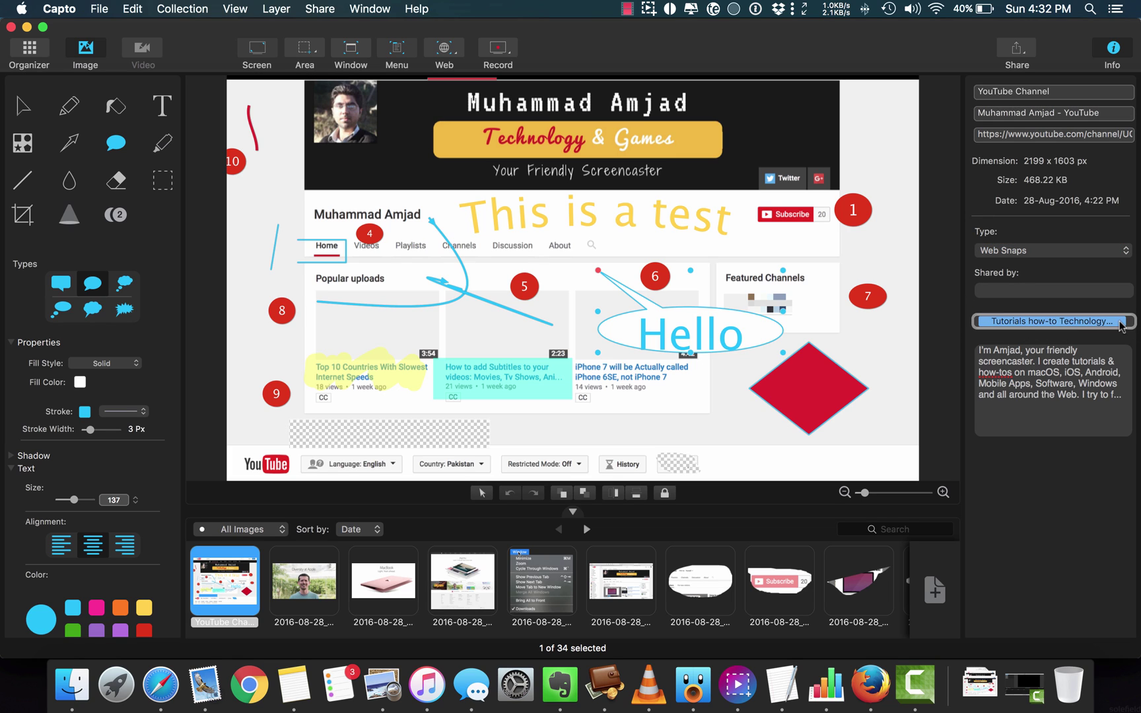
key("Tab")
left_click(1023, 396)
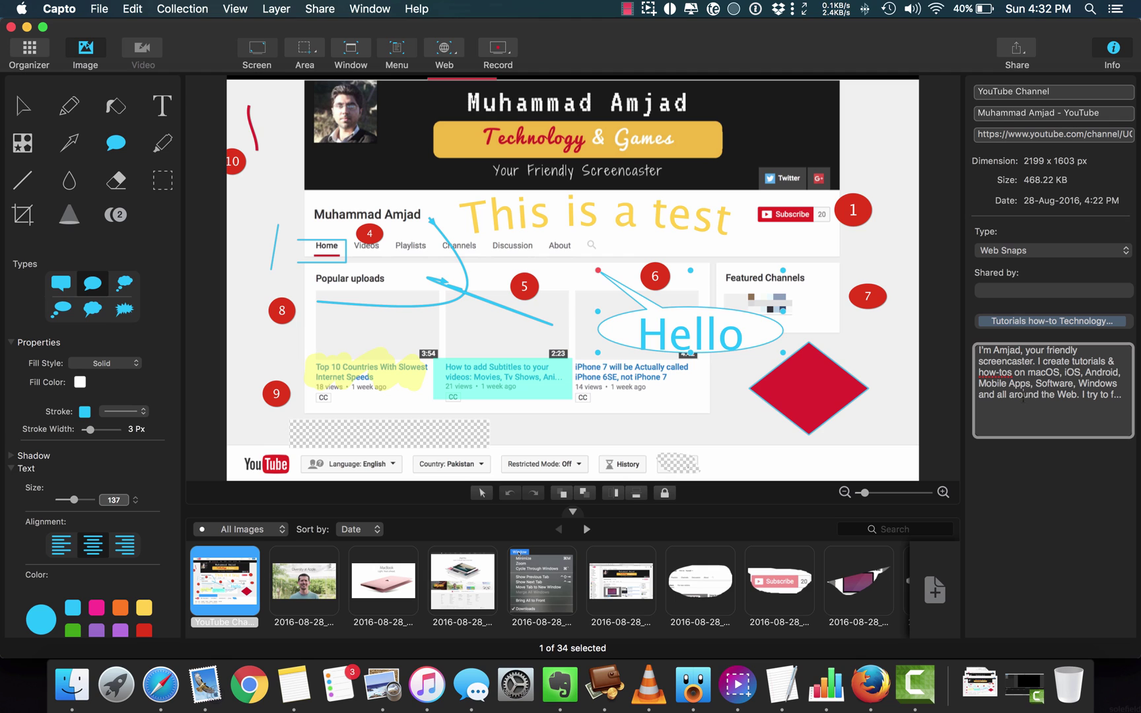
- Move to the Diversity at Apple snap and briefly view its sharing options
key("Right")
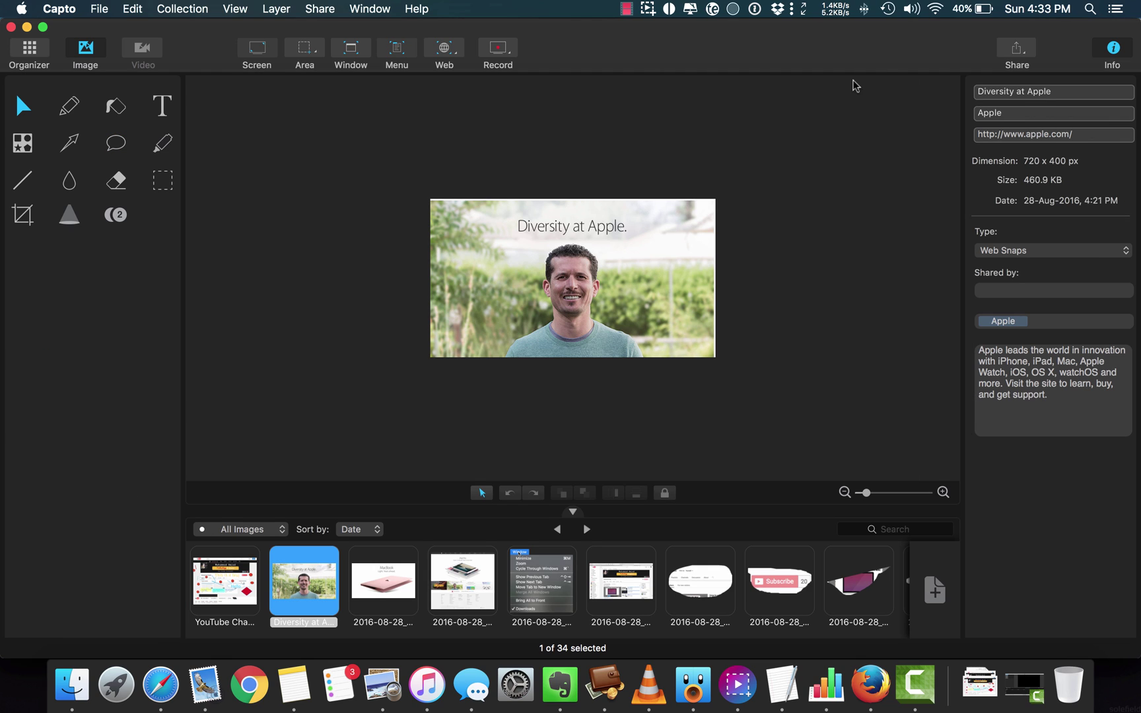
left_click(1017, 53)
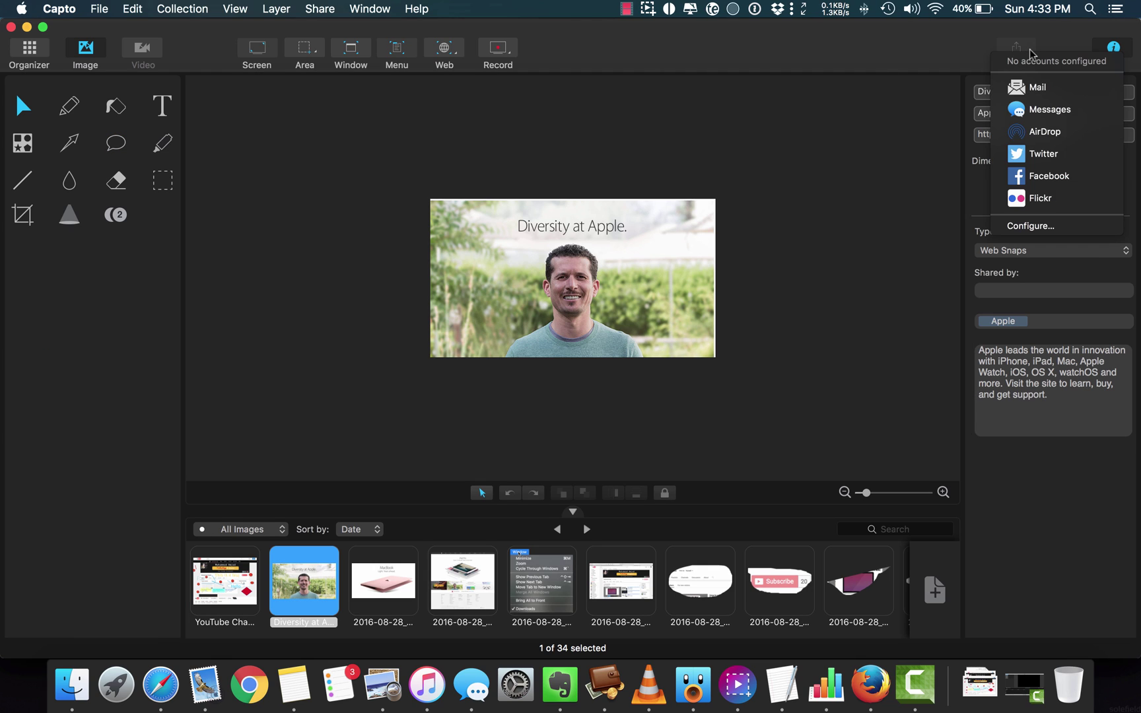
left_click(857, 78)
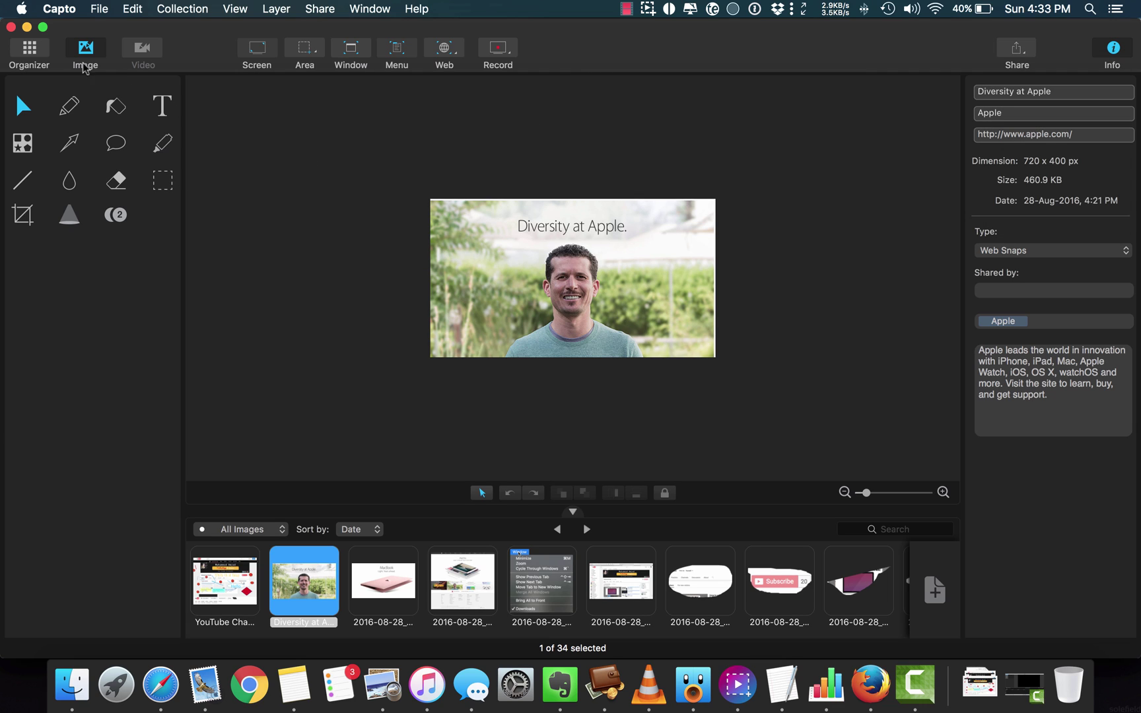
- In the date-sorted library overview, enlarge the thumbnails and begin importing a file
left_click(41, 53)
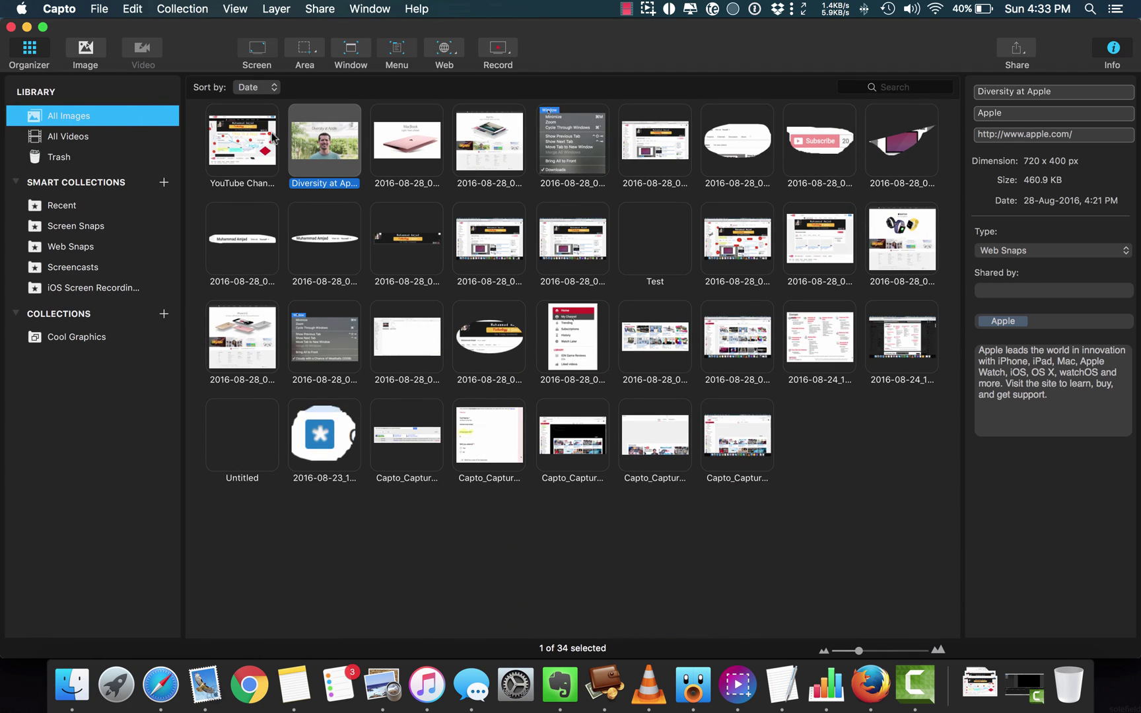
left_click(262, 88)
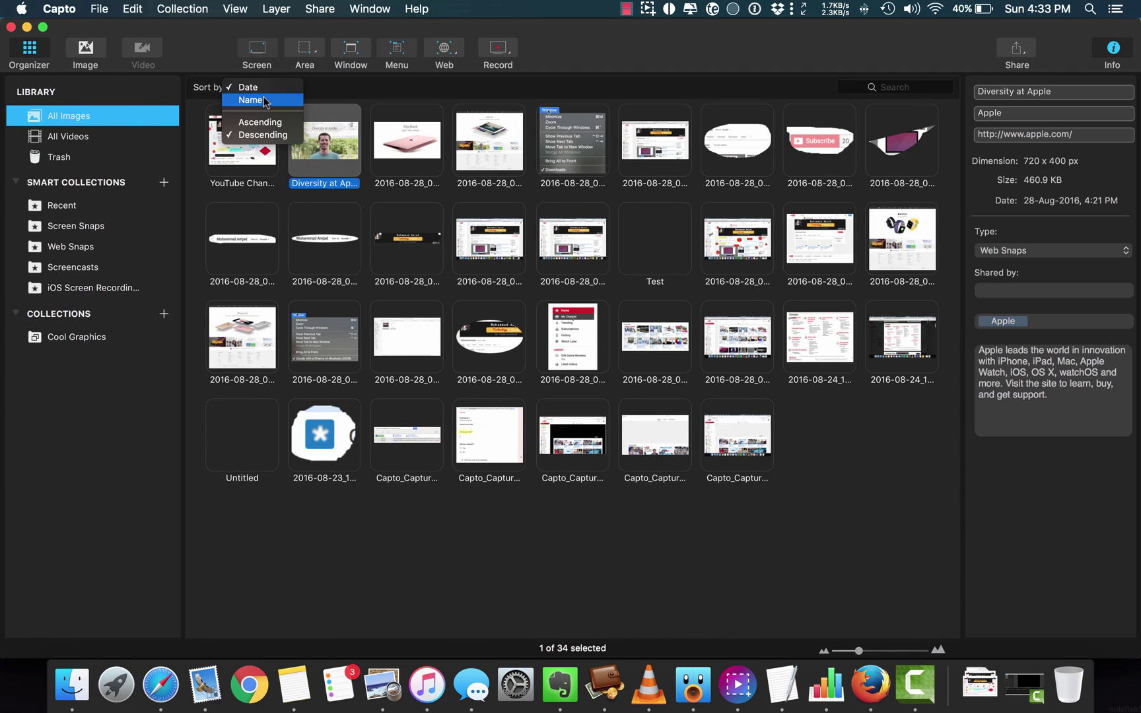
left_click(711, 83)
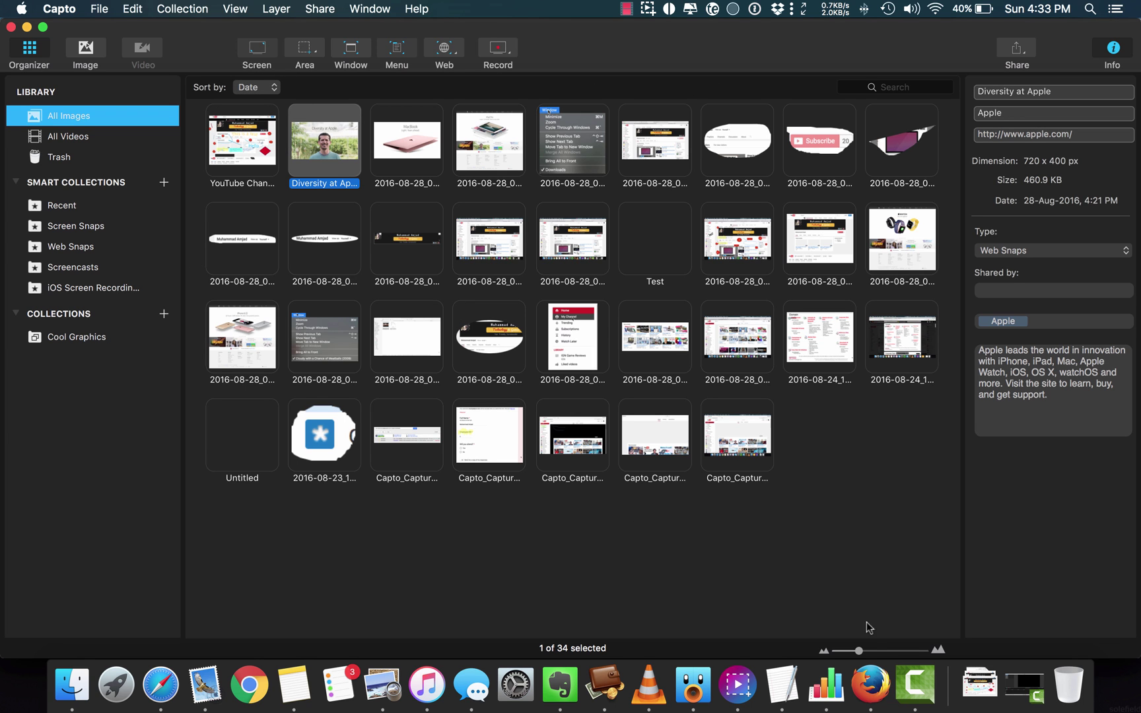
left_click_drag(860, 652, 866, 650)
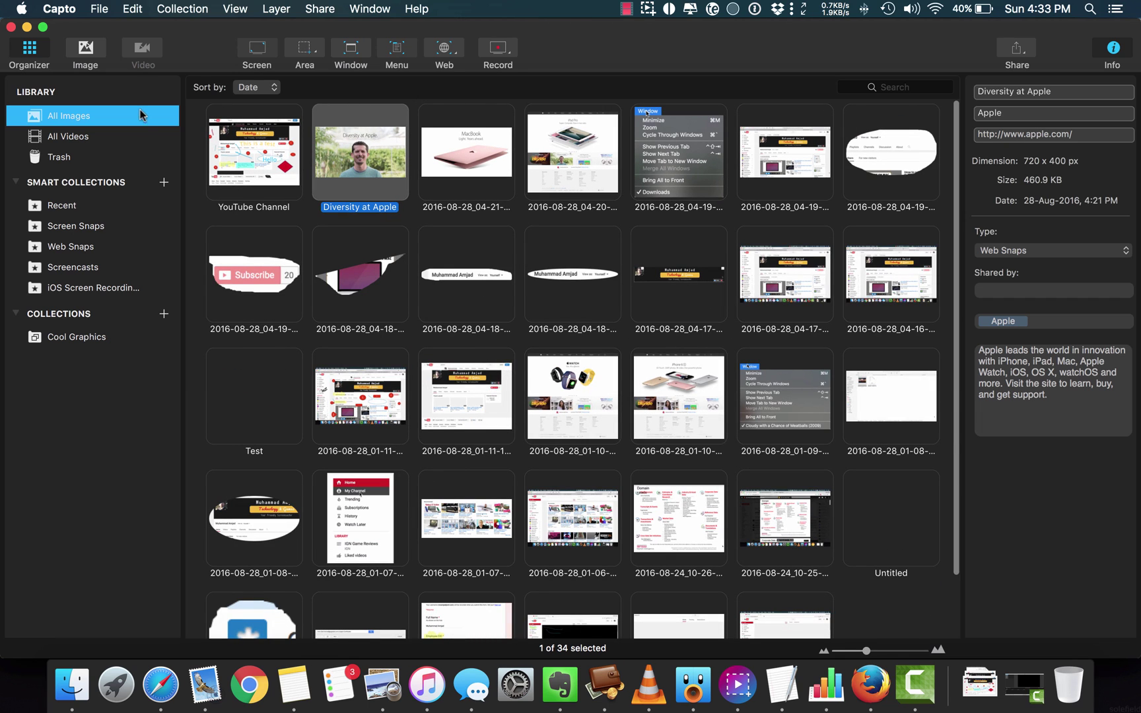
left_click(112, 7)
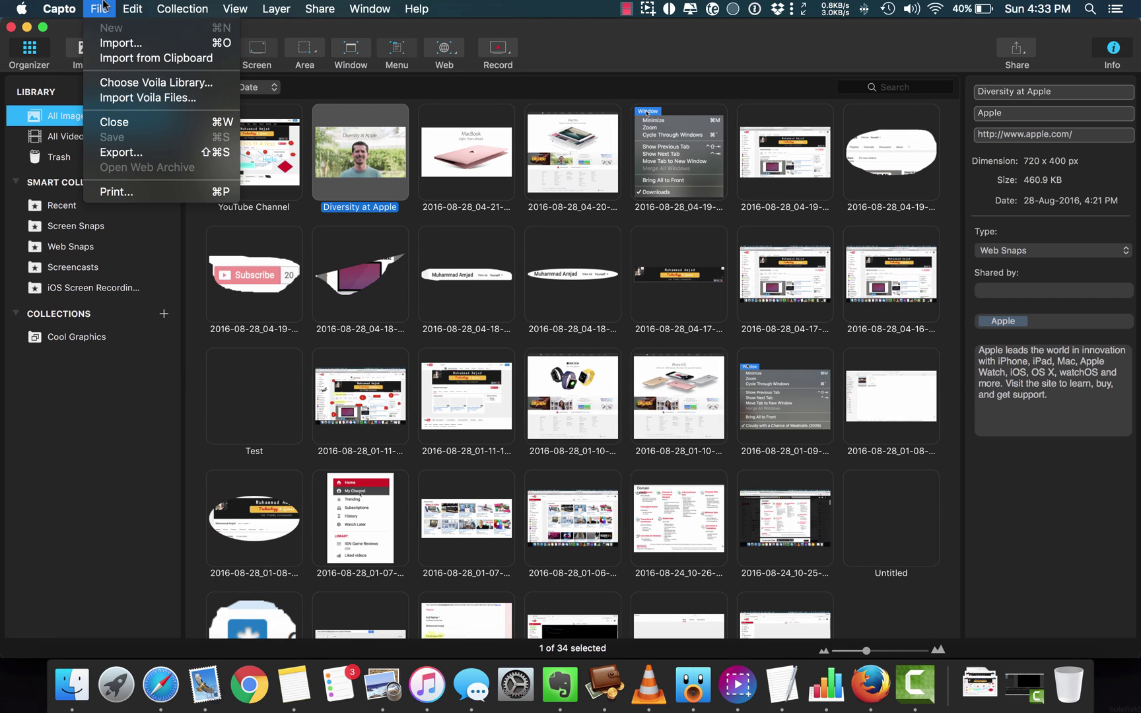
left_click(132, 43)
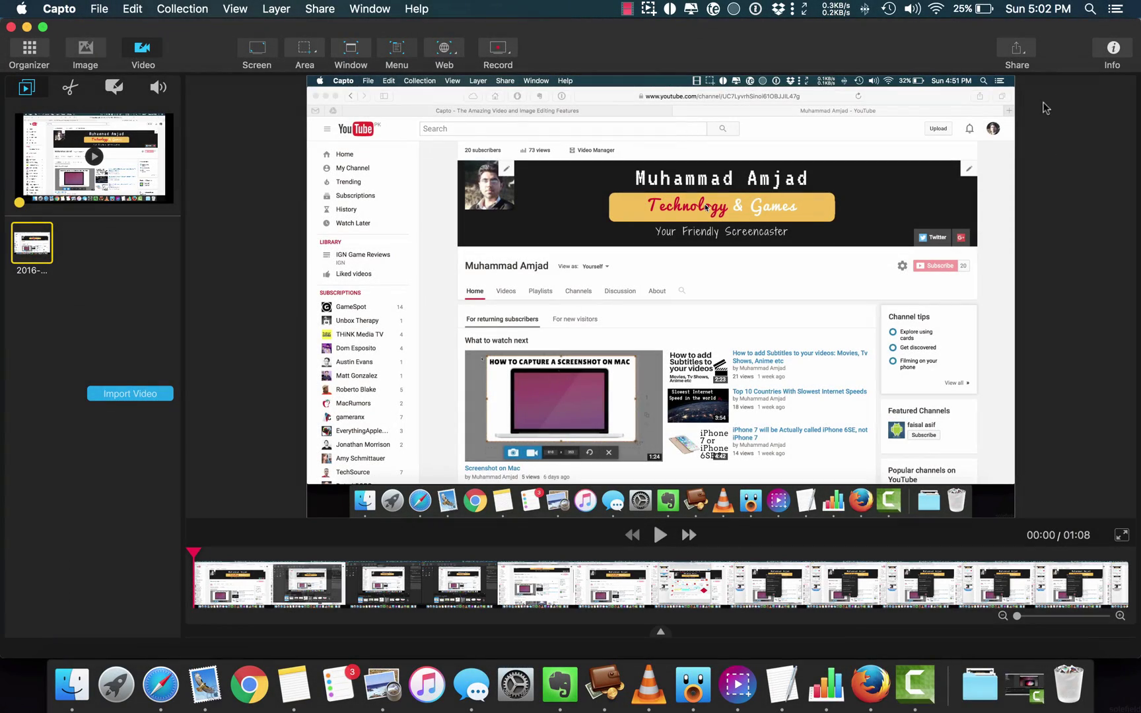
- Play the screencast to 00:18, then browse the annotation, audio, clip and trimming panels
left_click_drag(197, 557, 404, 557)
left_click(661, 535)
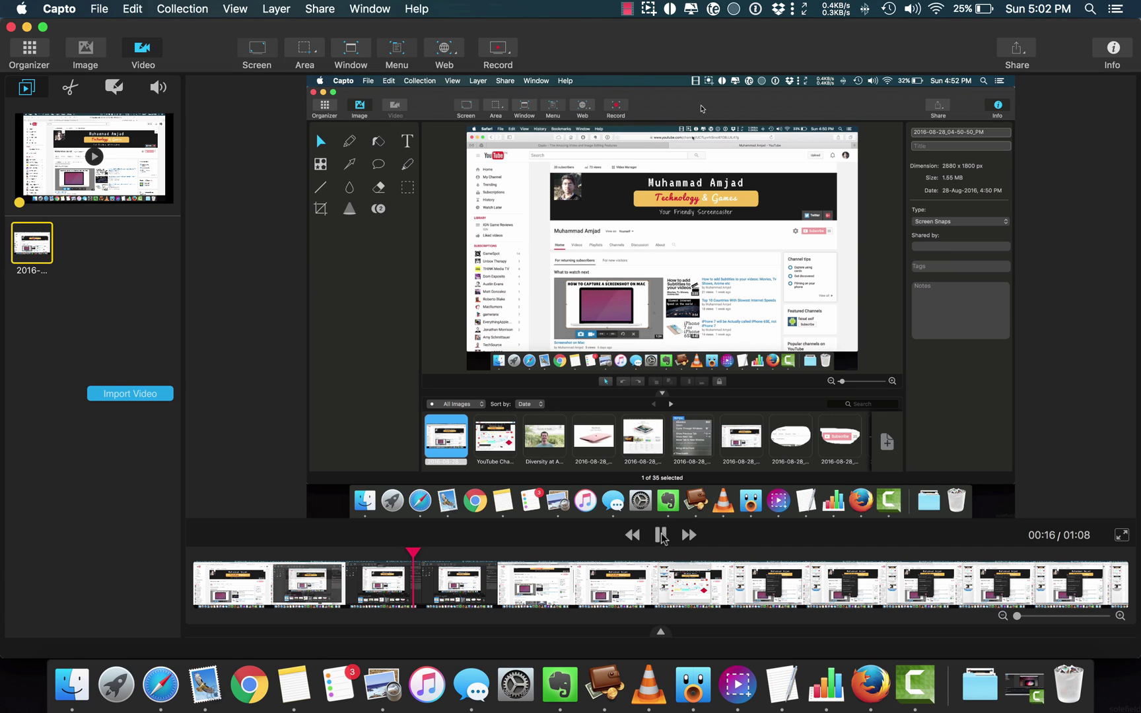
left_click(661, 535)
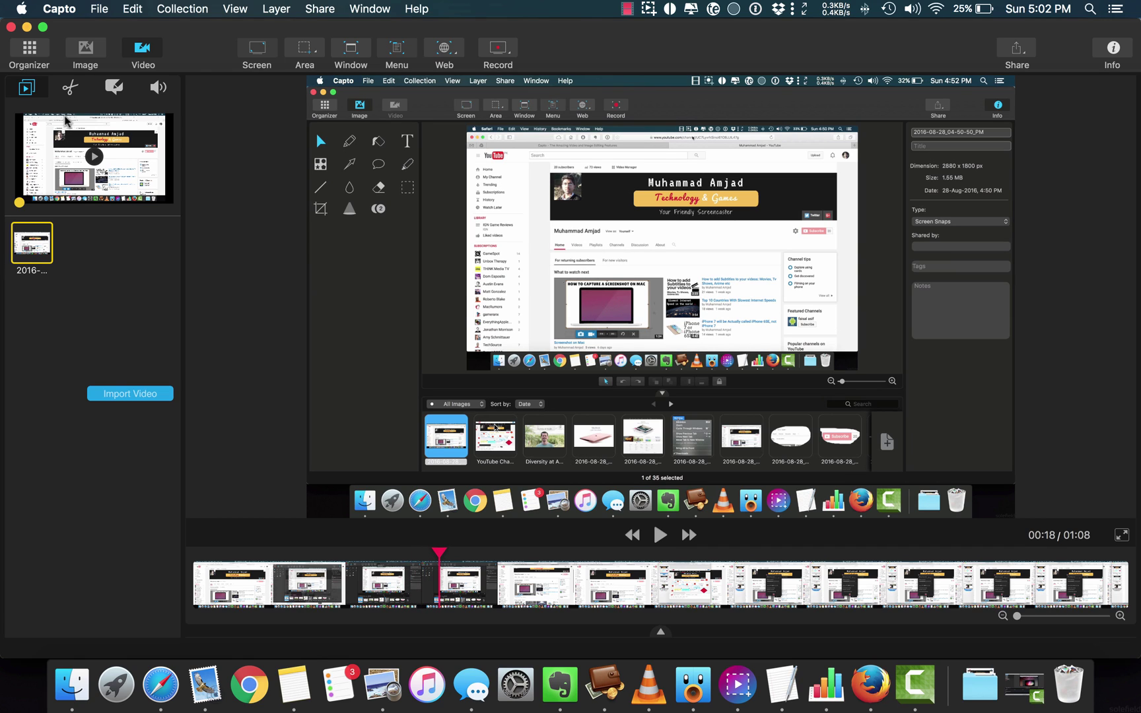
left_click(114, 91)
left_click(158, 93)
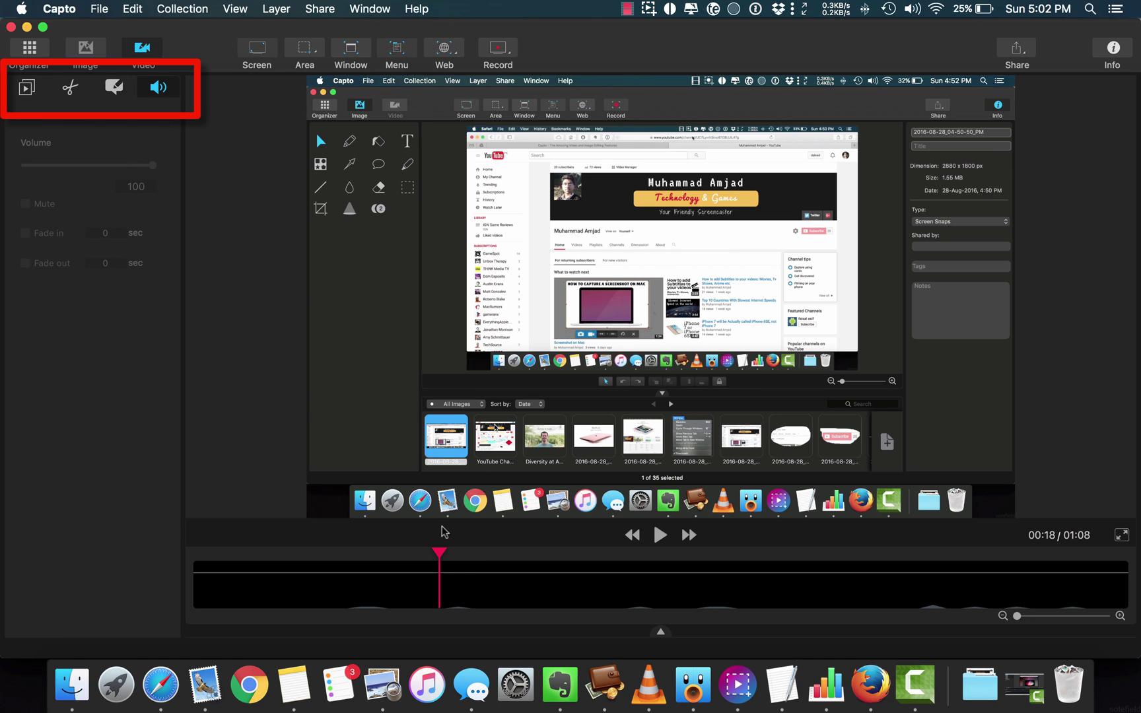
left_click(25, 87)
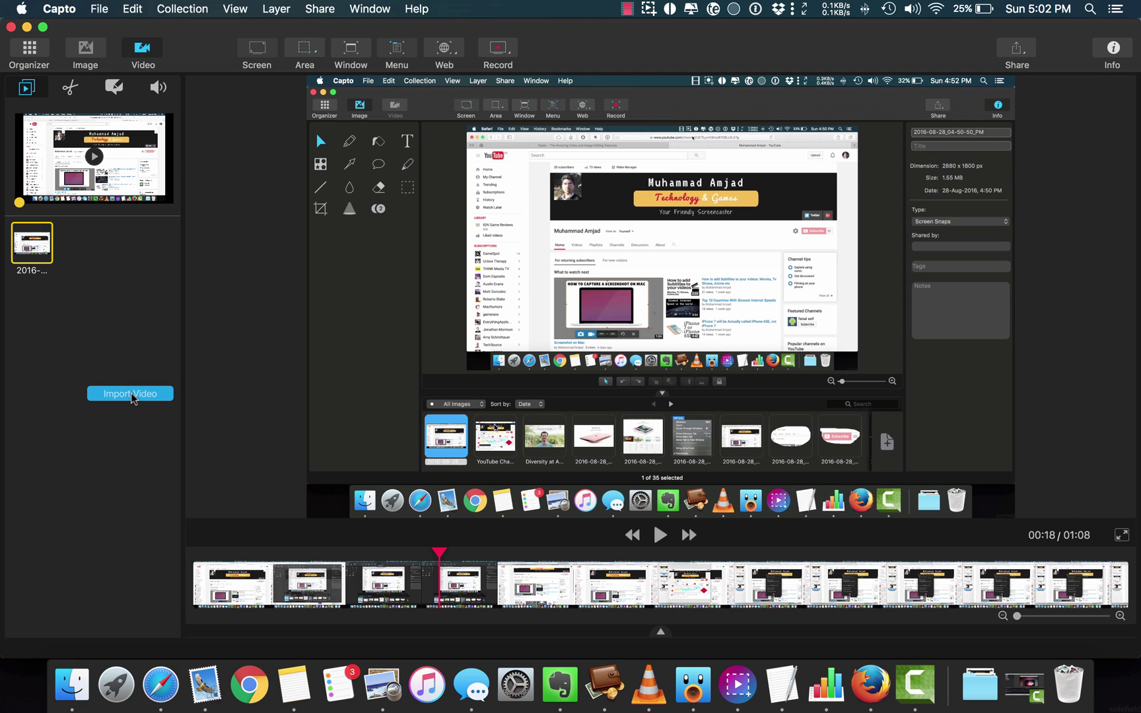
left_click(70, 89)
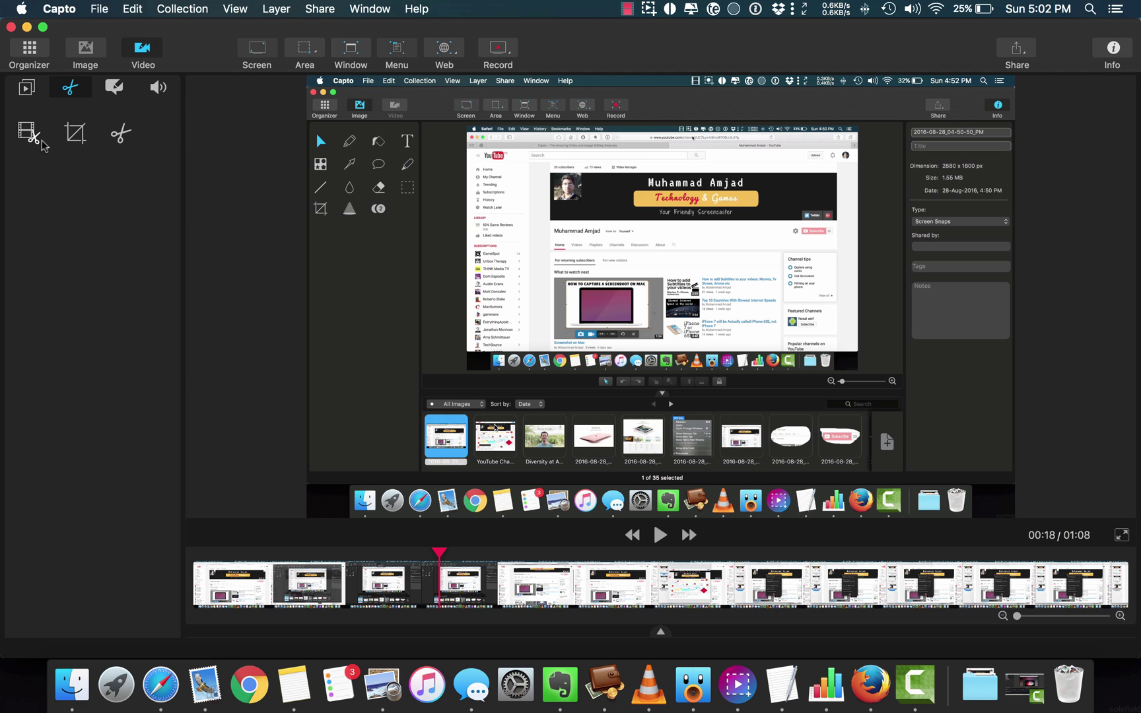
- Trim the screencast by marking an unwanted range and cutting it out
left_click(35, 141)
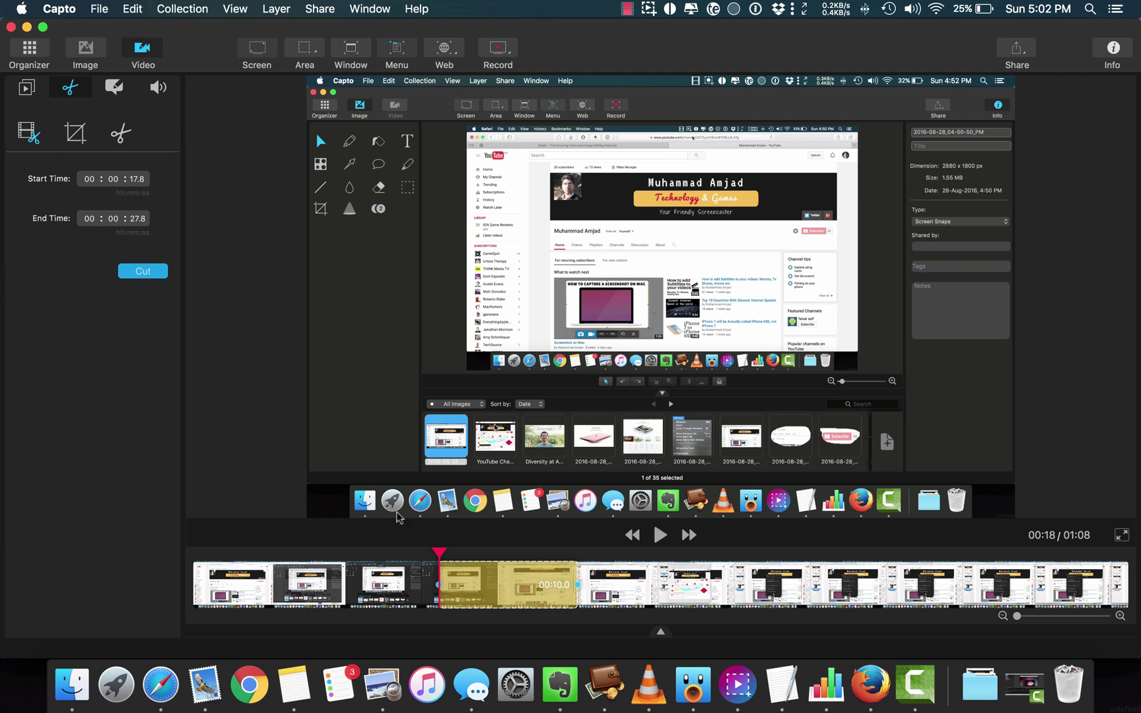
left_click_drag(485, 580, 593, 587)
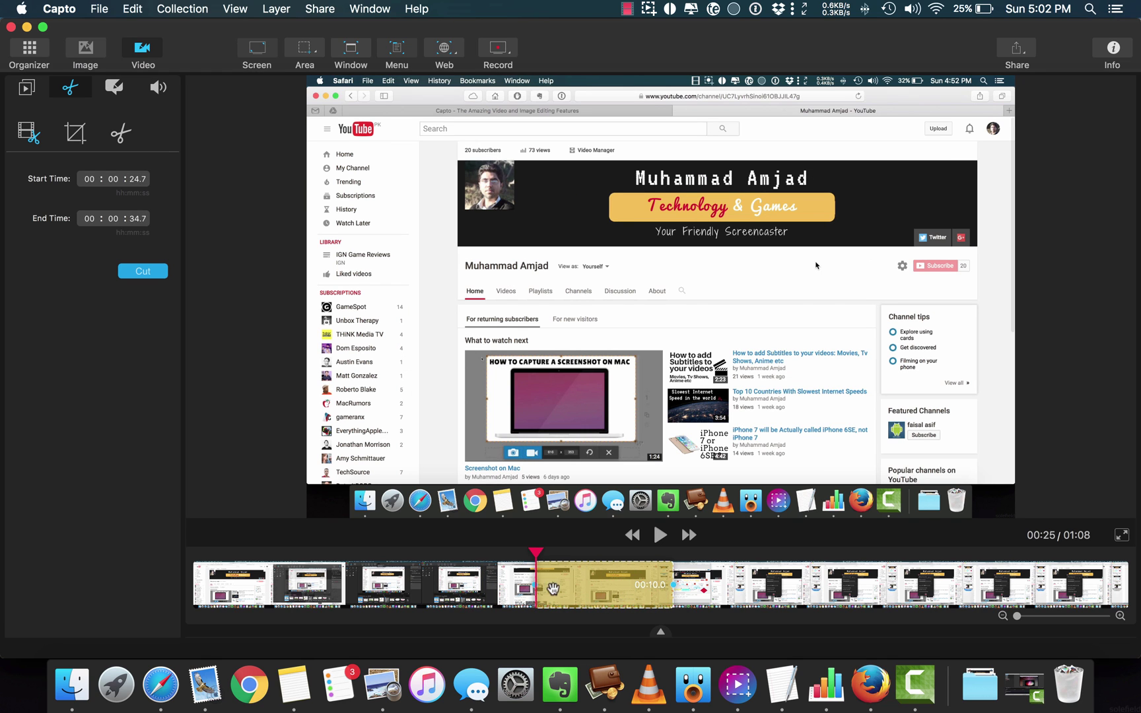
left_click_drag(674, 584, 613, 584)
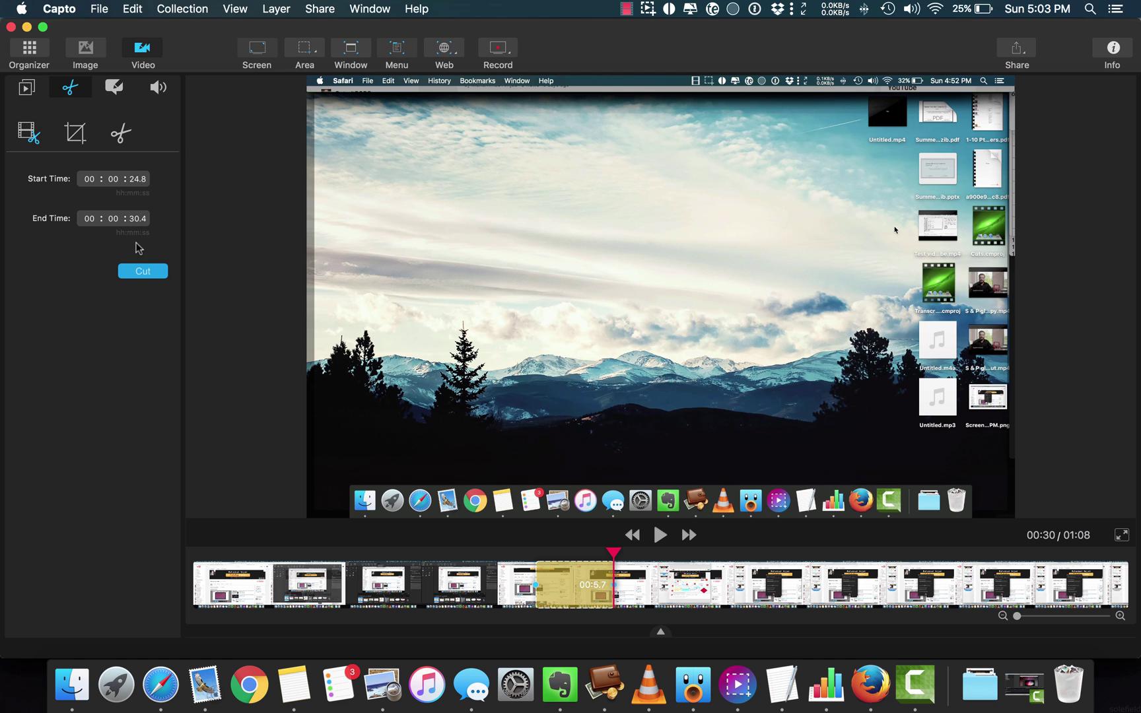
left_click(141, 272)
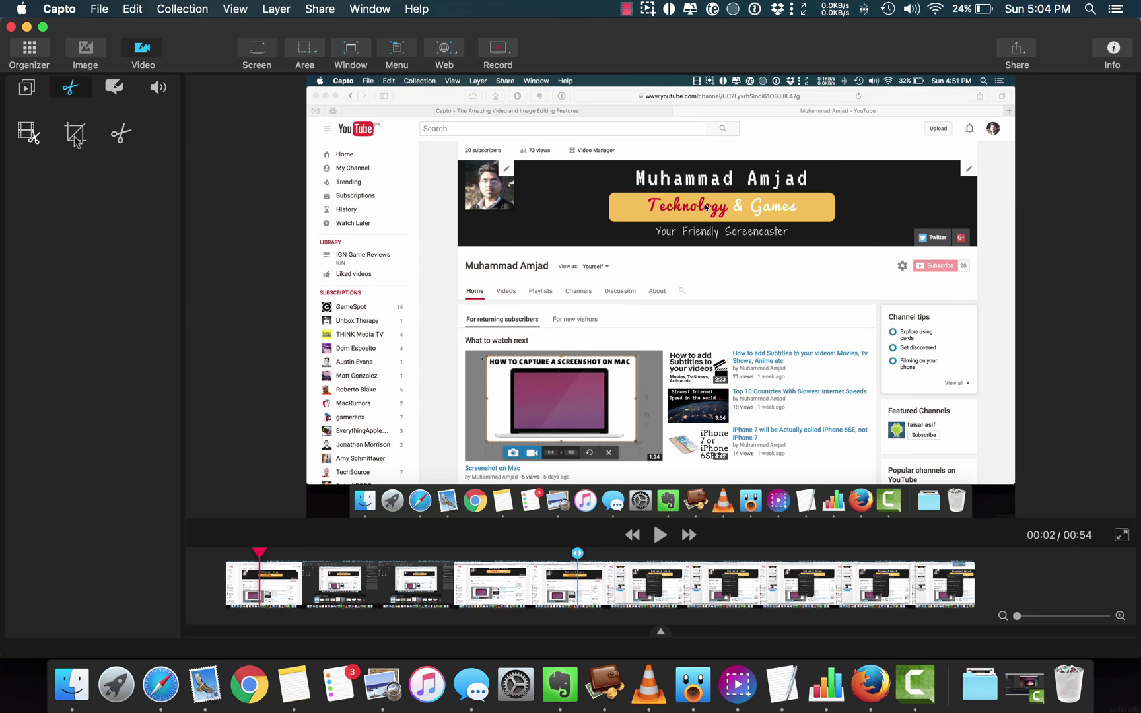
- Enter a crop width of 1920 for the video
left_click(76, 135)
double_click(105, 179)
type("1920")
key("Tab")
type("1")
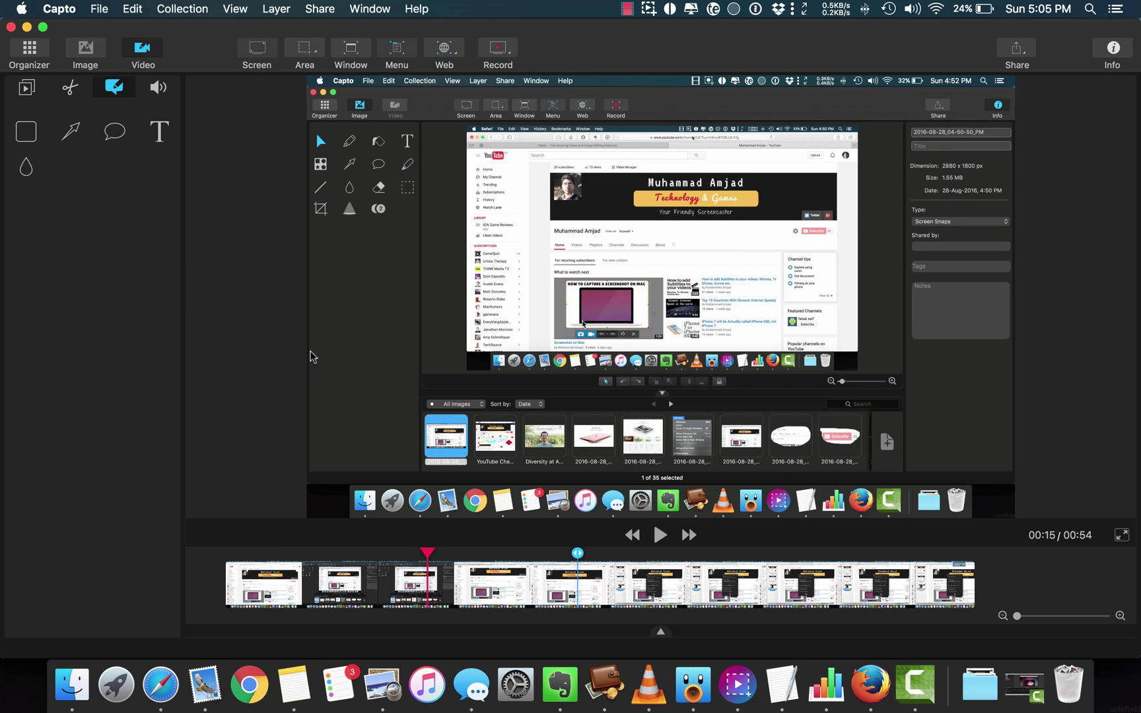
- Draw a red rectangle near the subscribe area and an arrow at the channel name
left_click(33, 135)
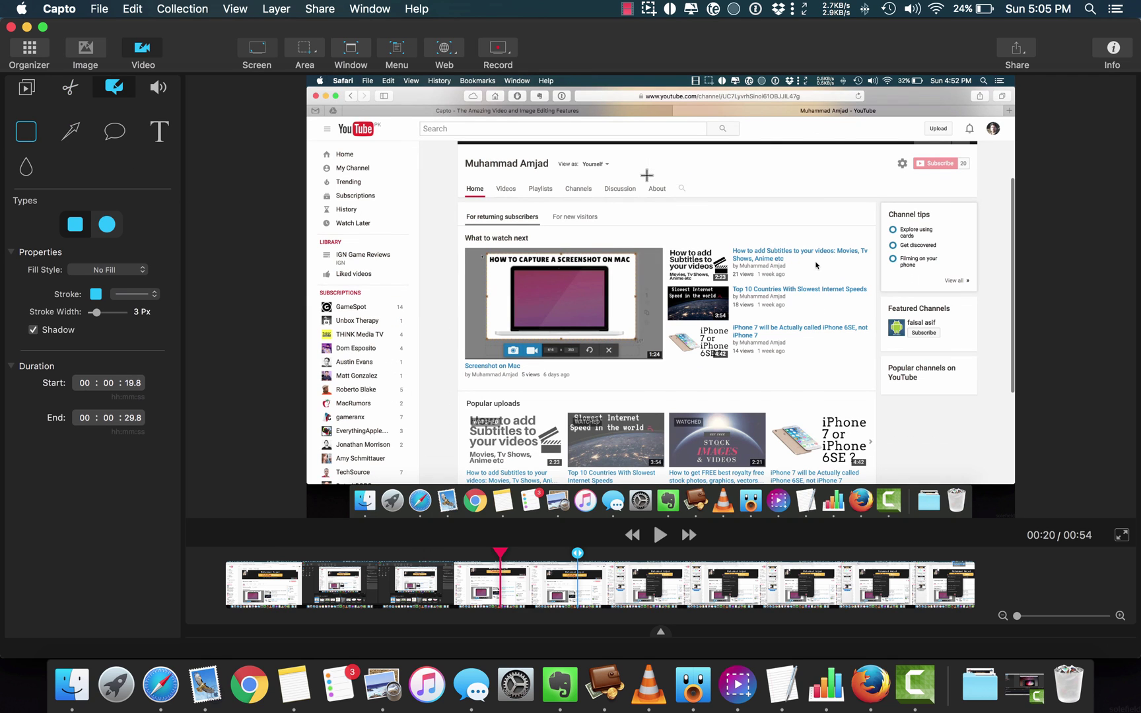
mouse_move(645, 173)
left_mouse_down()
mouse_move(759, 222)
mouse_move(732, 204)
left_mouse_up()
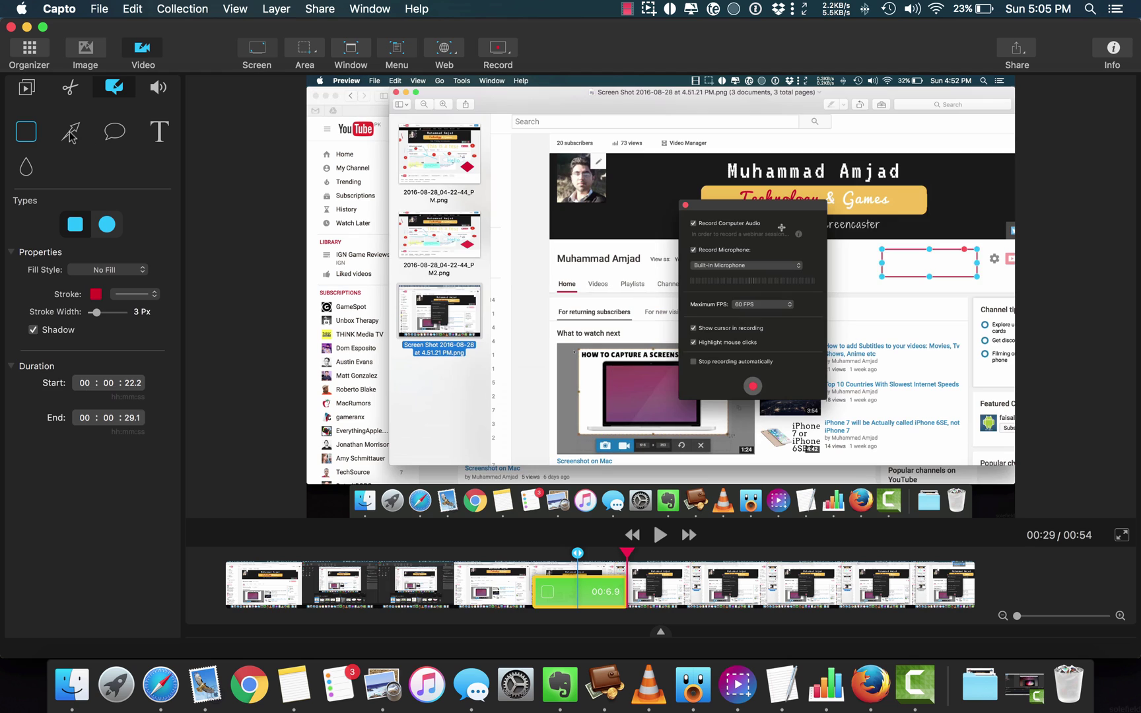
left_click(71, 135)
left_click_drag(538, 288, 559, 269)
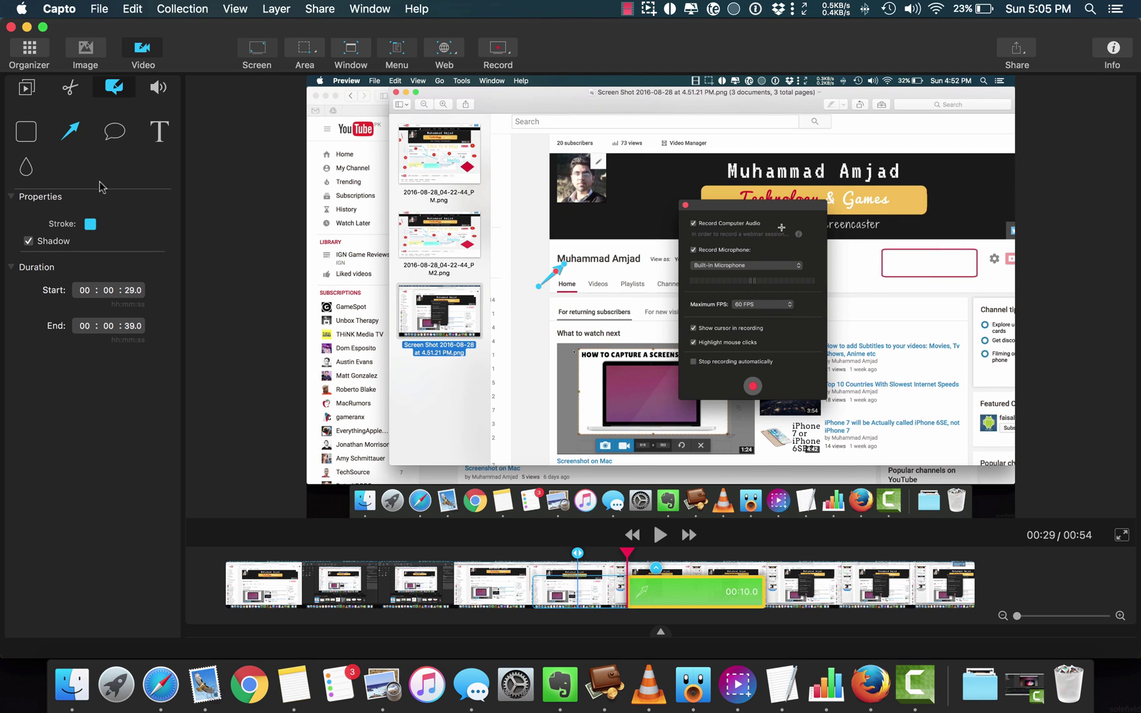
- Add a 'test' callout and a red text label, and pixellate the Channel tips box
left_click(114, 132)
mouse_move(548, 183)
left_mouse_down()
mouse_move(624, 227)
mouse_move(660, 276)
left_mouse_up()
type("test")
left_click(159, 135)
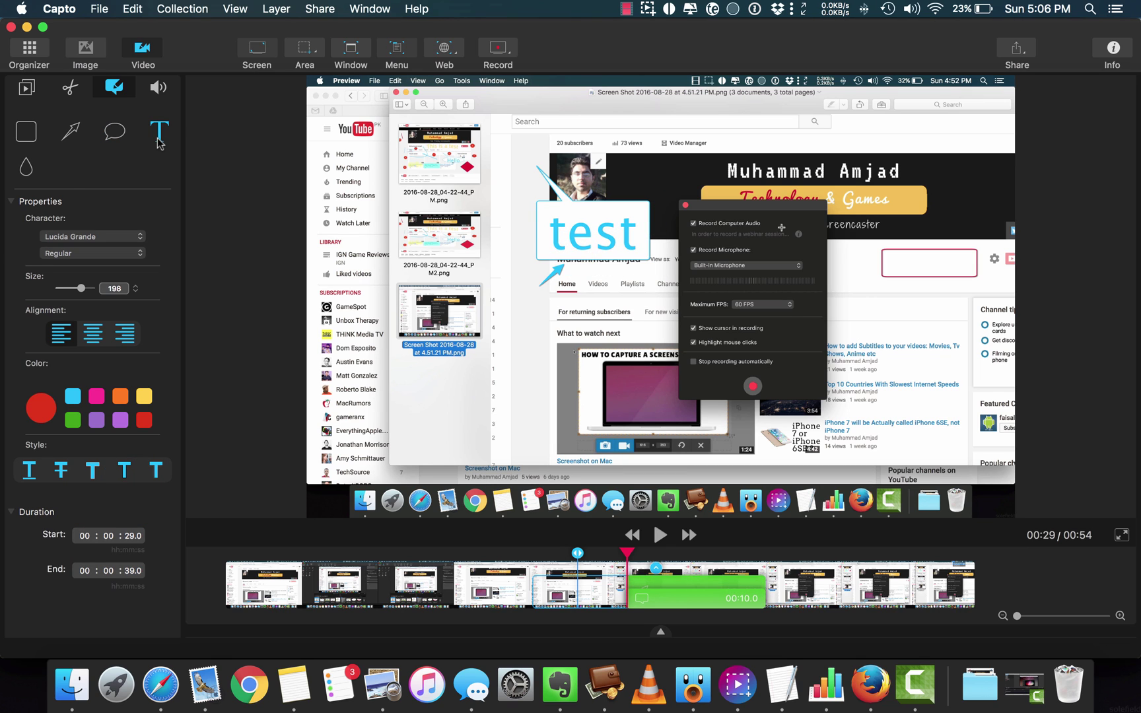
left_click(918, 332)
left_click(26, 168)
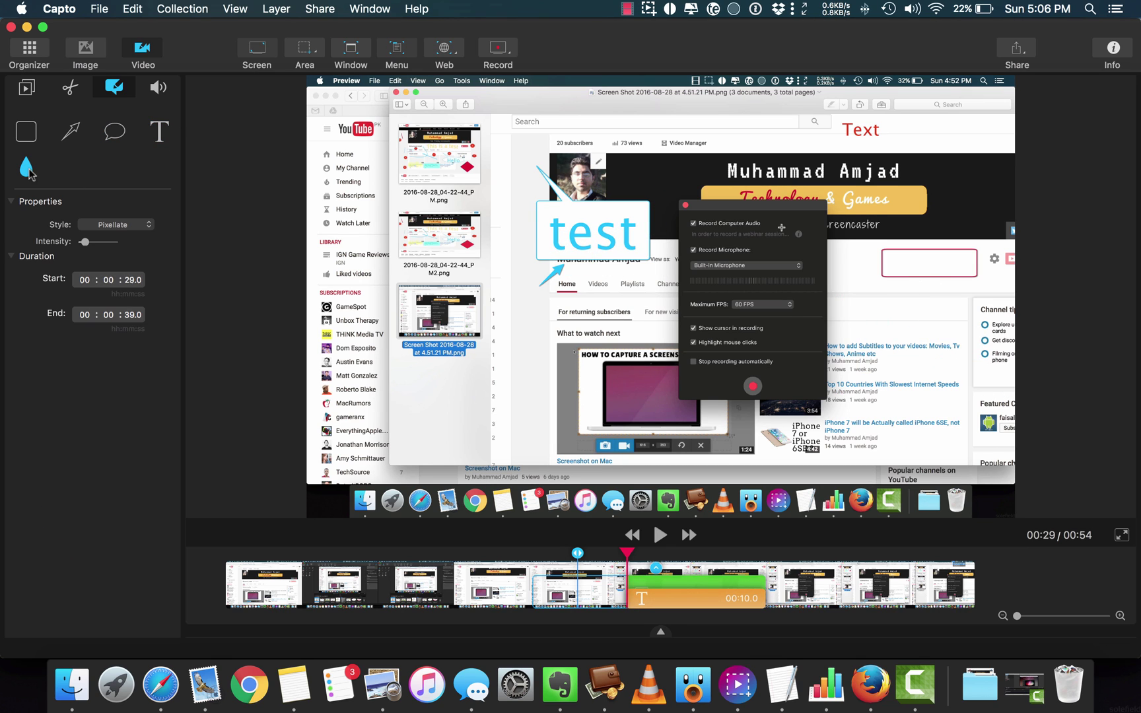
left_click_drag(879, 287, 933, 385)
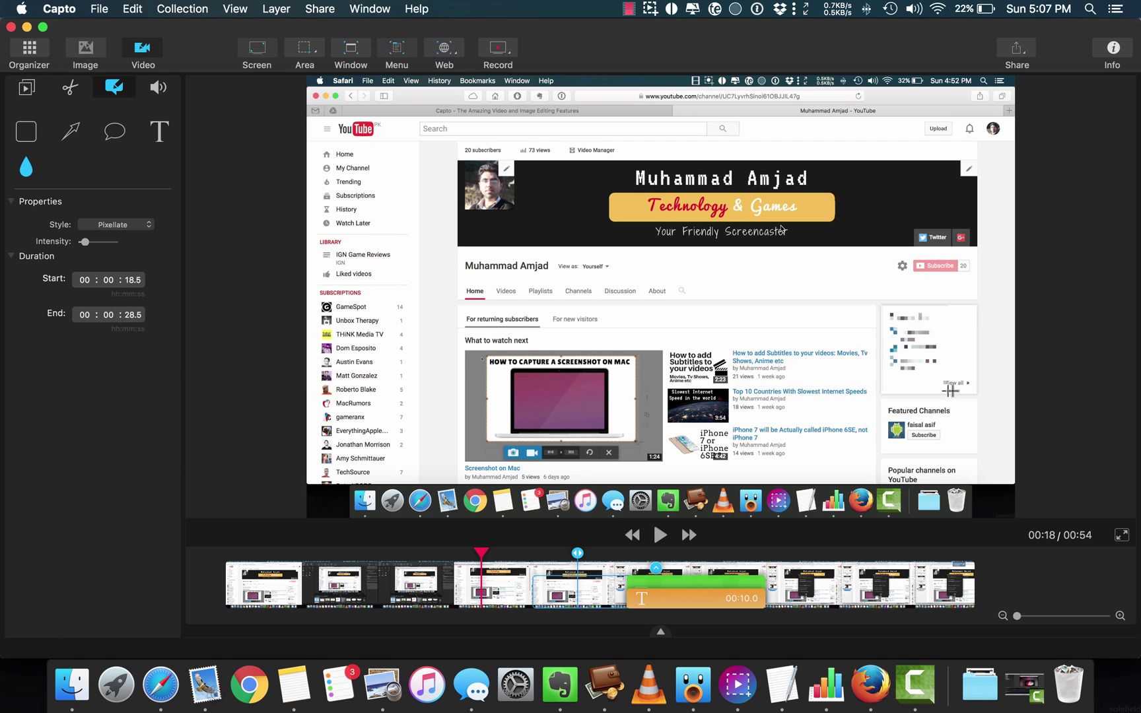
- Adjust the volume of the video's audio track
left_click(158, 88)
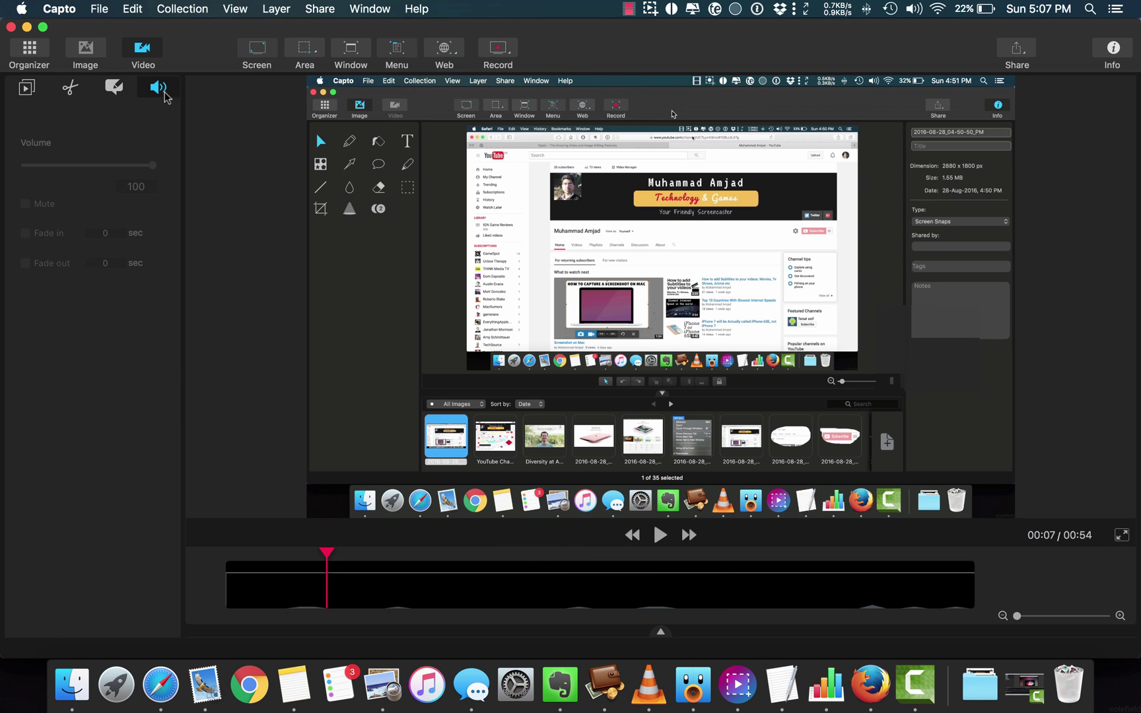
left_click(628, 575)
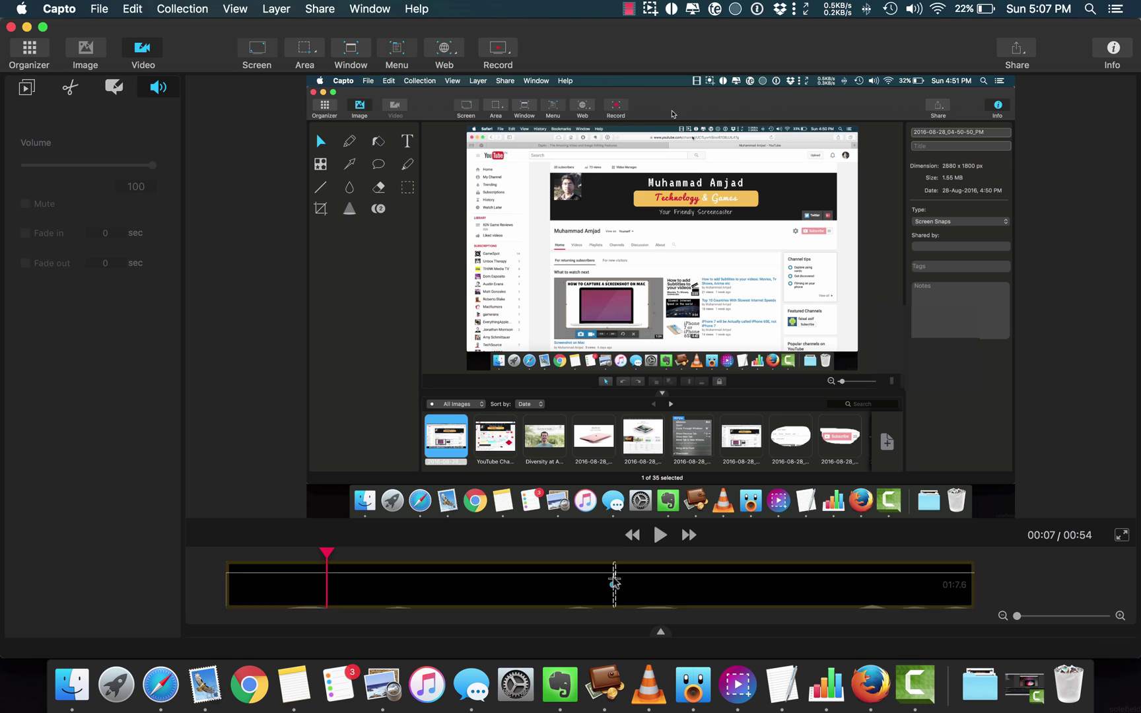
left_click_drag(152, 165, 211, 175)
- Export the video as 'Test video' in mp4 with the full-resolution Movie format
left_click(99, 9)
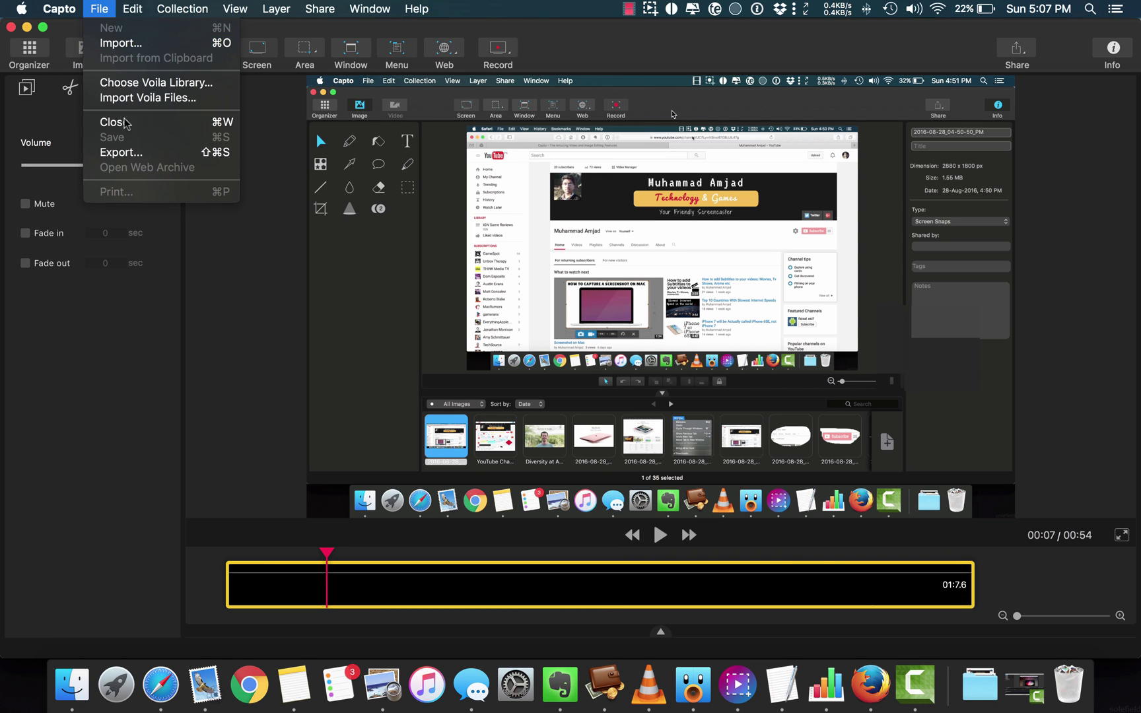
left_click(118, 151)
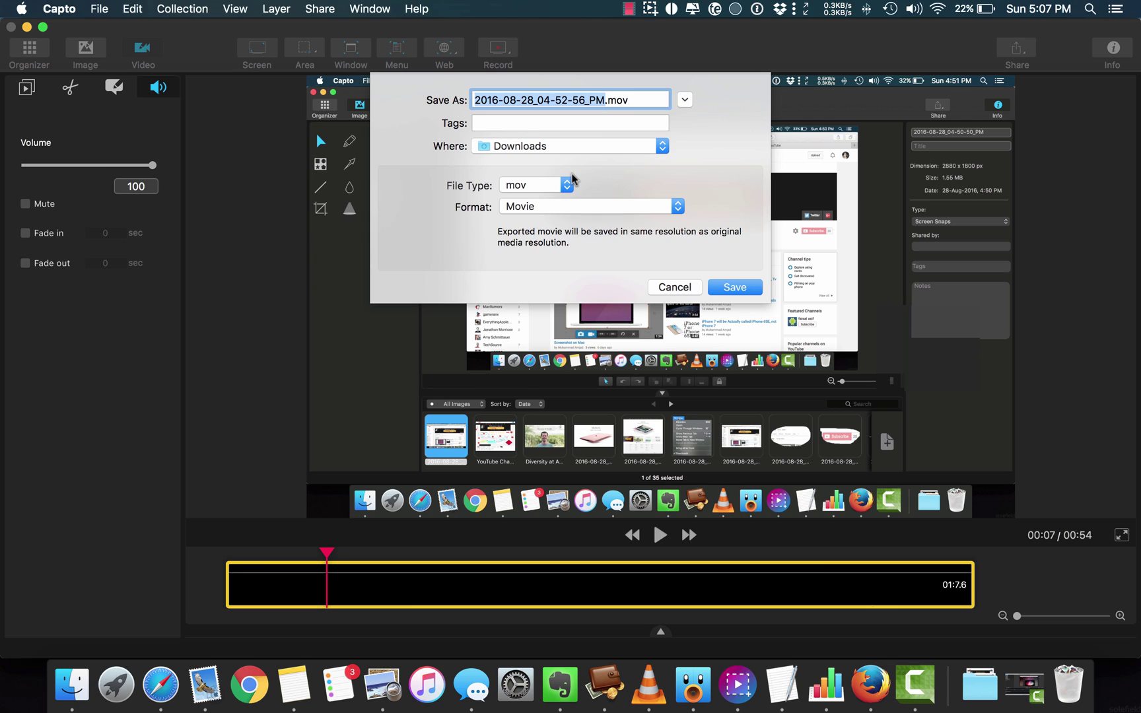
type("Test video")
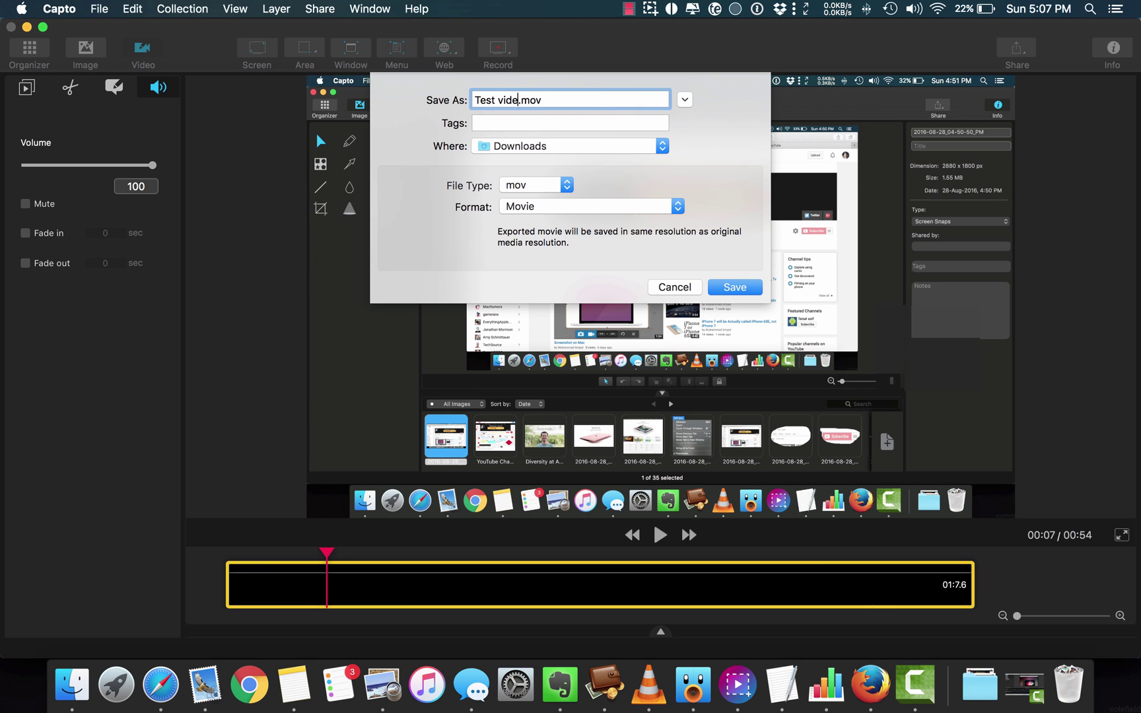
left_click(567, 185)
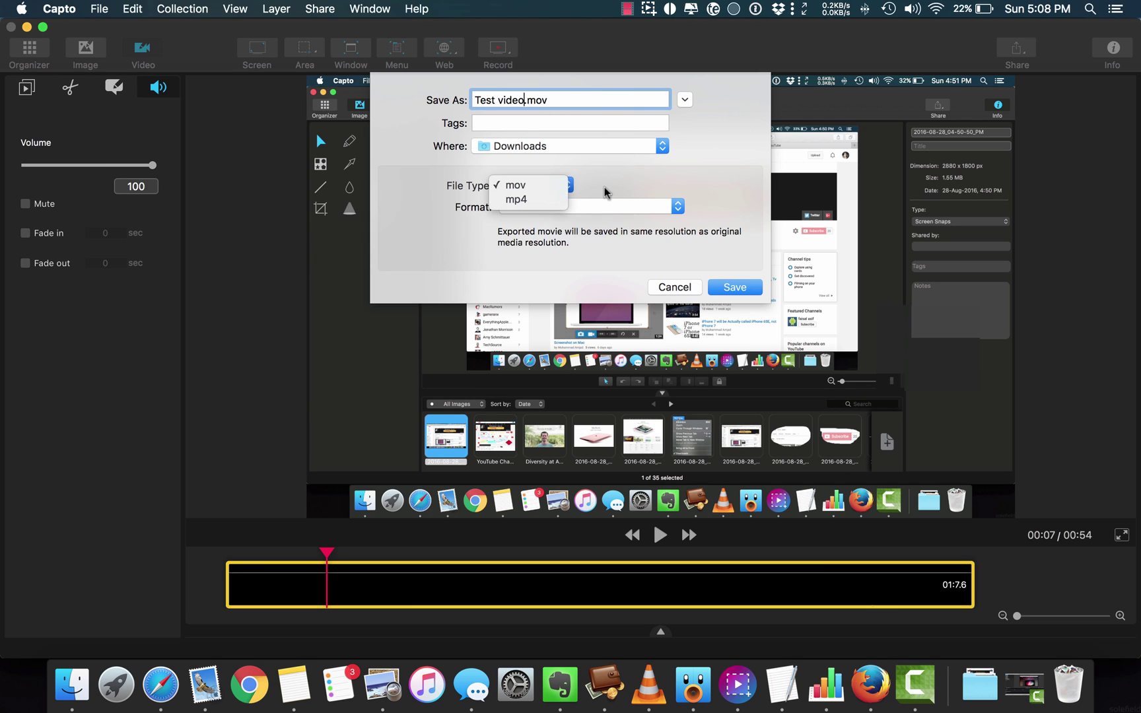
left_click(541, 200)
left_click(620, 208)
left_click(731, 244)
left_click(735, 288)
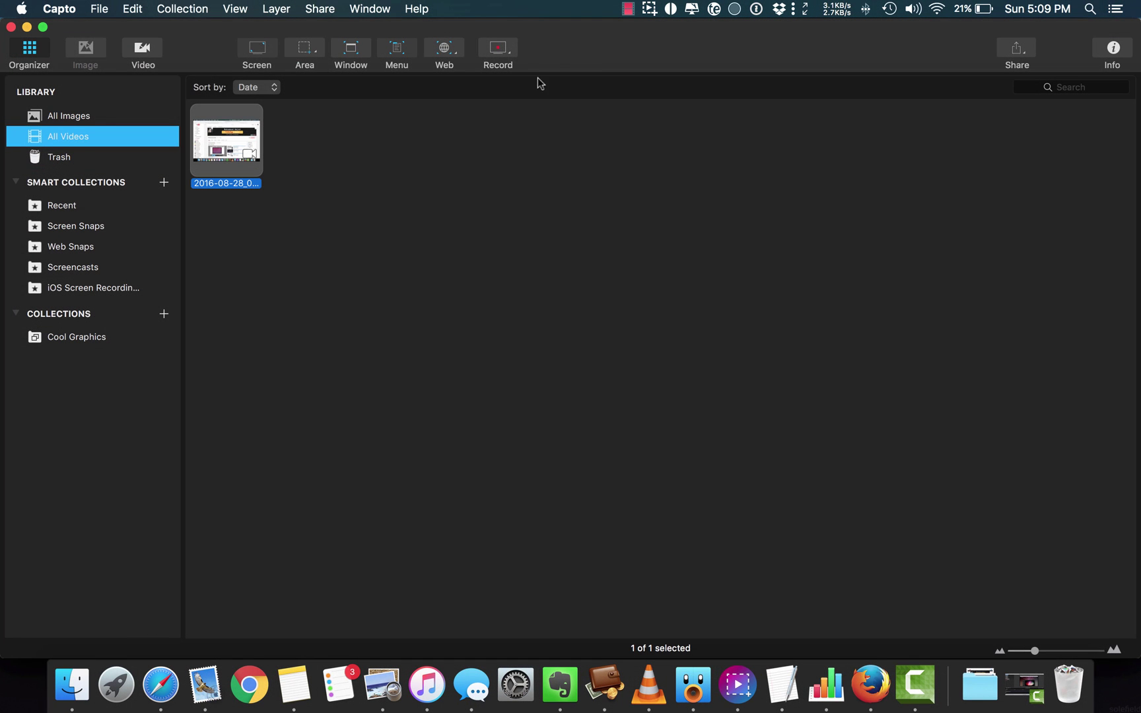
- Choose the connected iPhone as recording source and capture a short screen recording
left_click(498, 47)
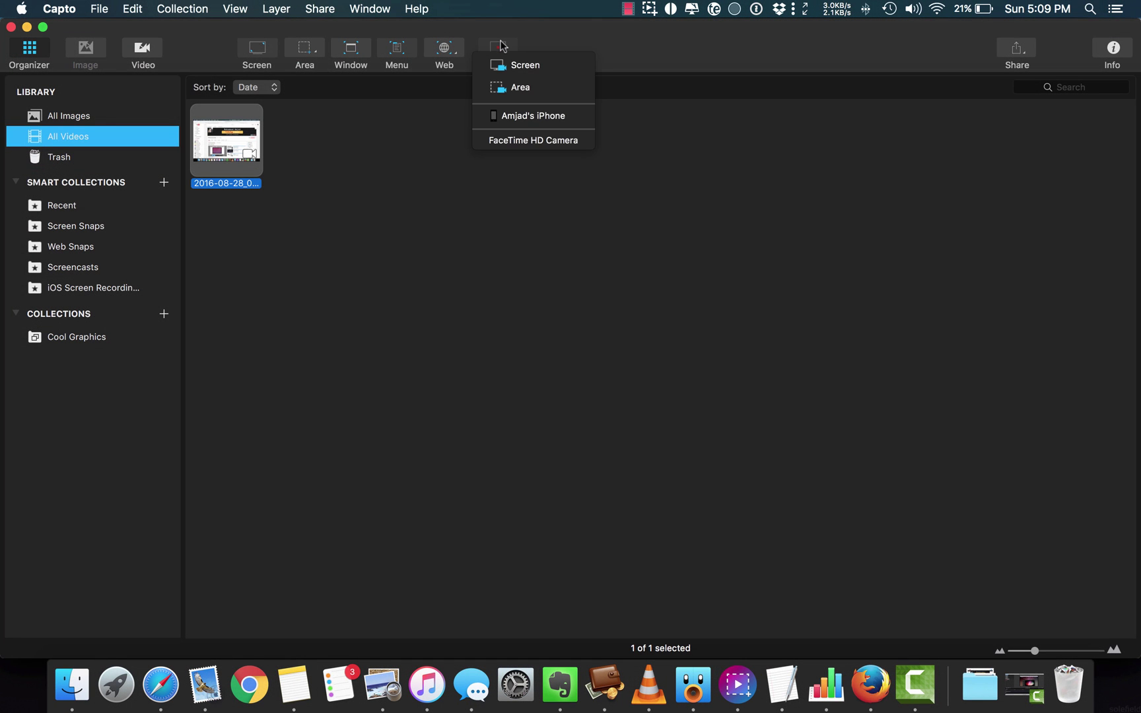
left_click(541, 117)
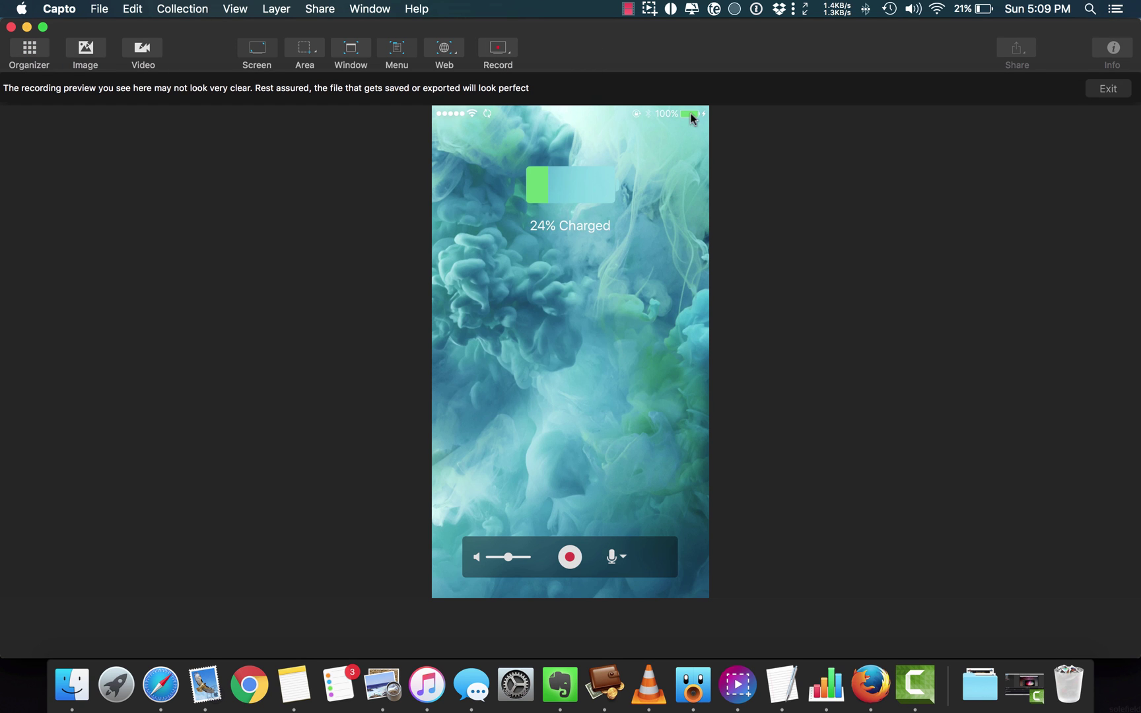
left_click(570, 557)
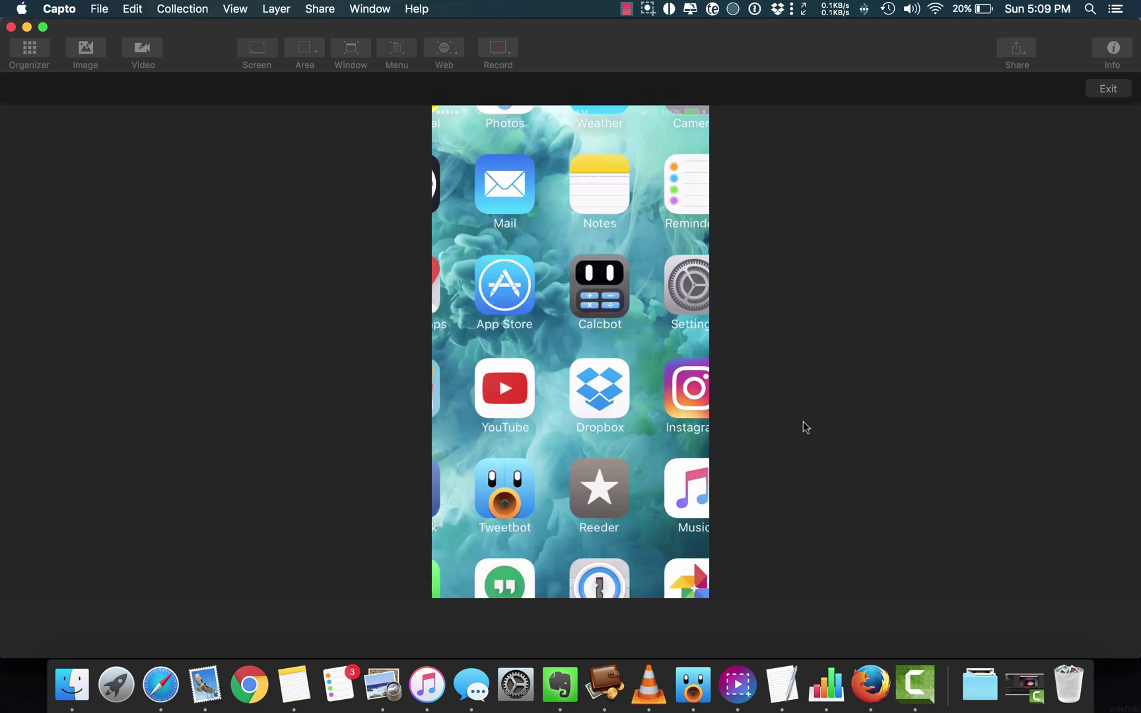
mouse_move(539, 546)
left_click(570, 557)
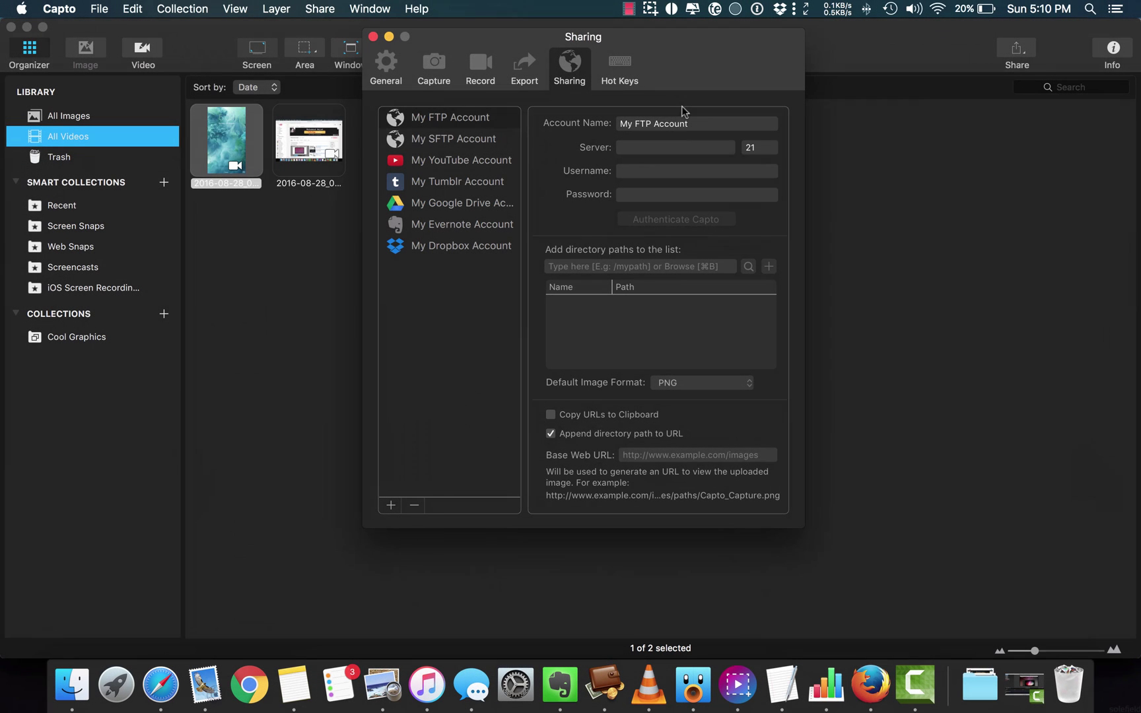
- Review the FTP, SFTP, YouTube, Tumblr, Google Drive, Evernote and Dropbox accounts, then show addable account types
double_click(462, 118)
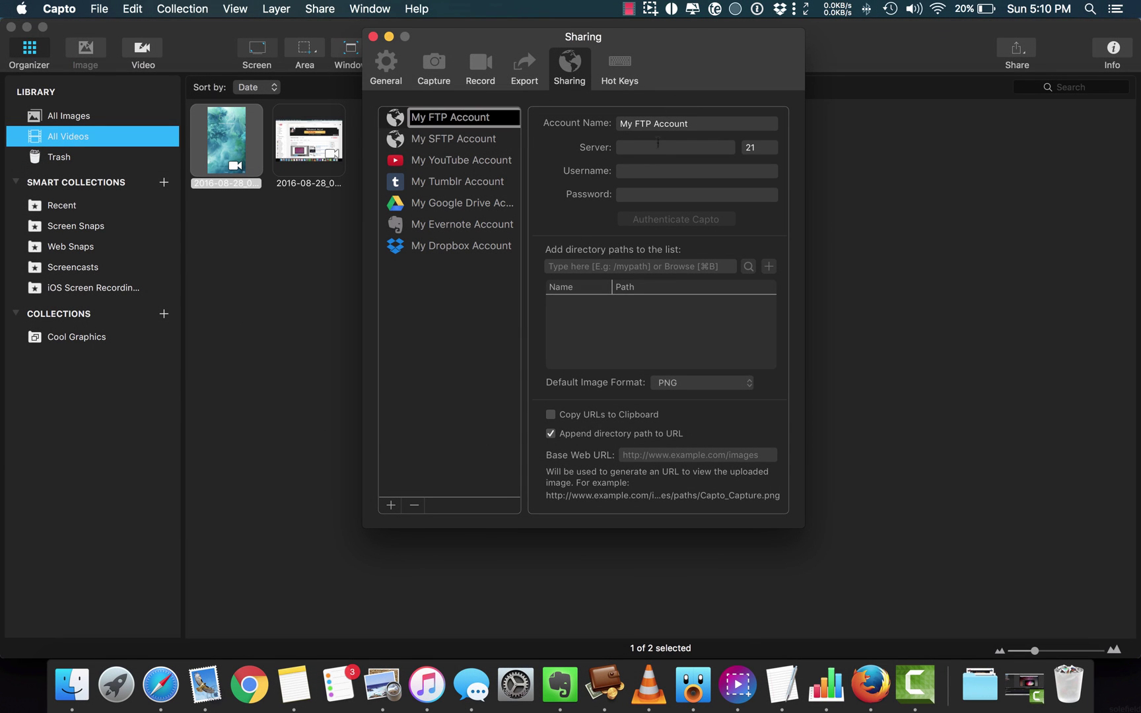
left_click(469, 138)
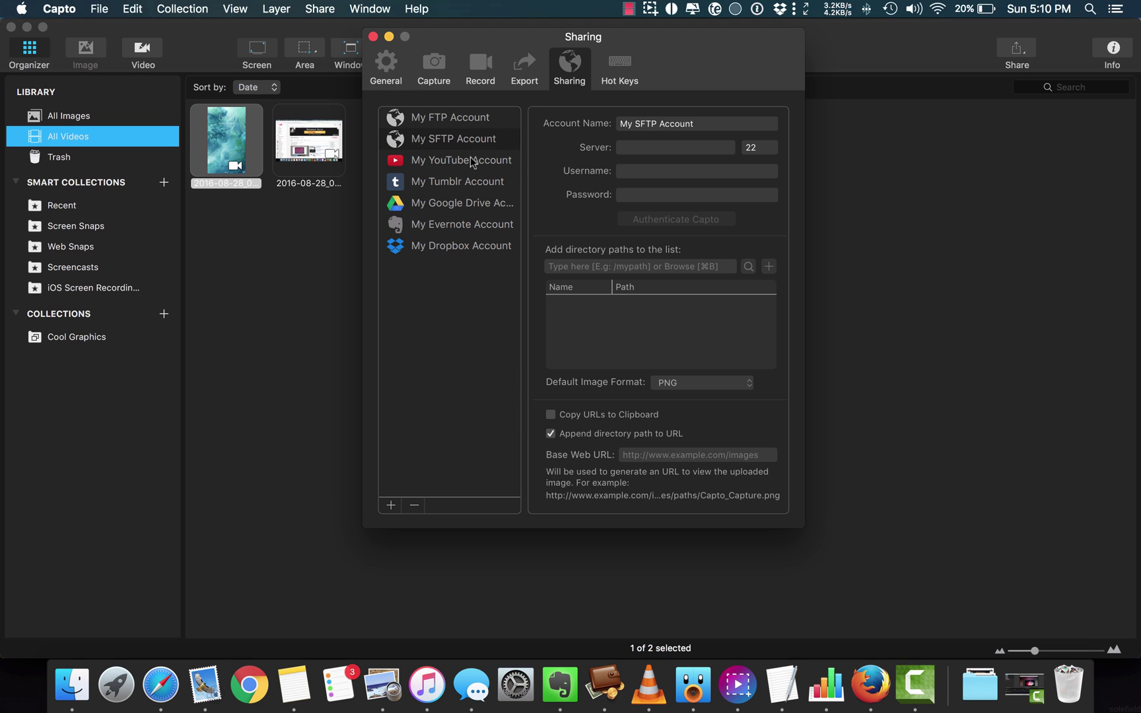
left_click(470, 158)
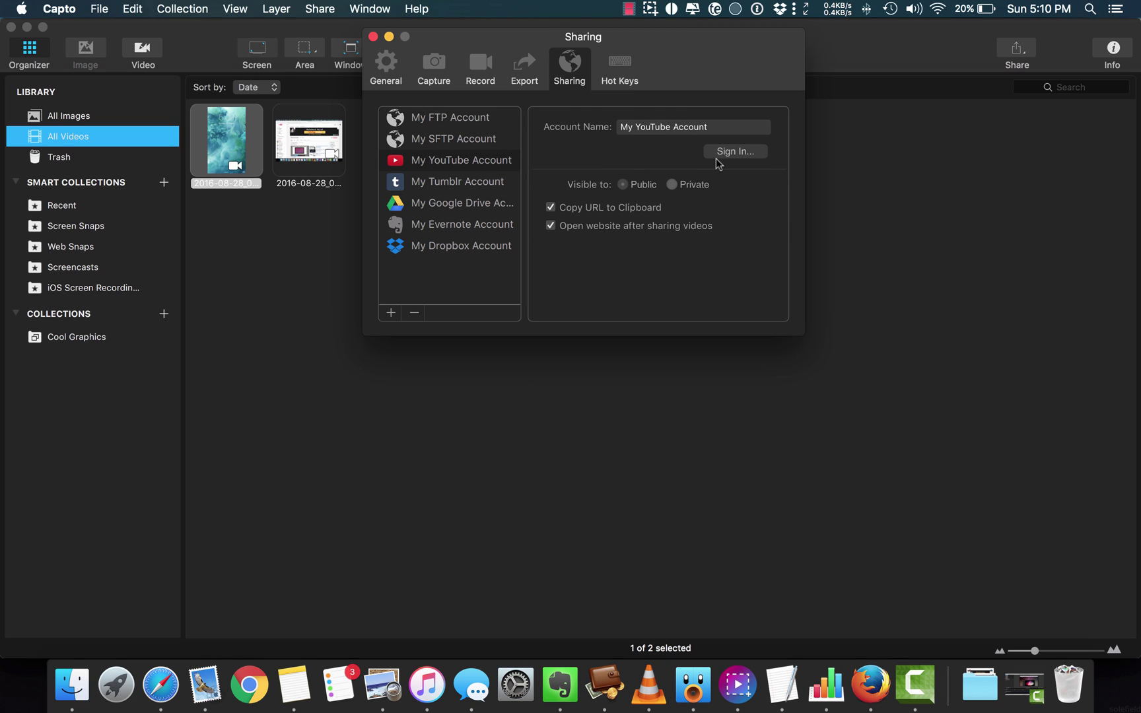
left_click(466, 182)
left_click(463, 202)
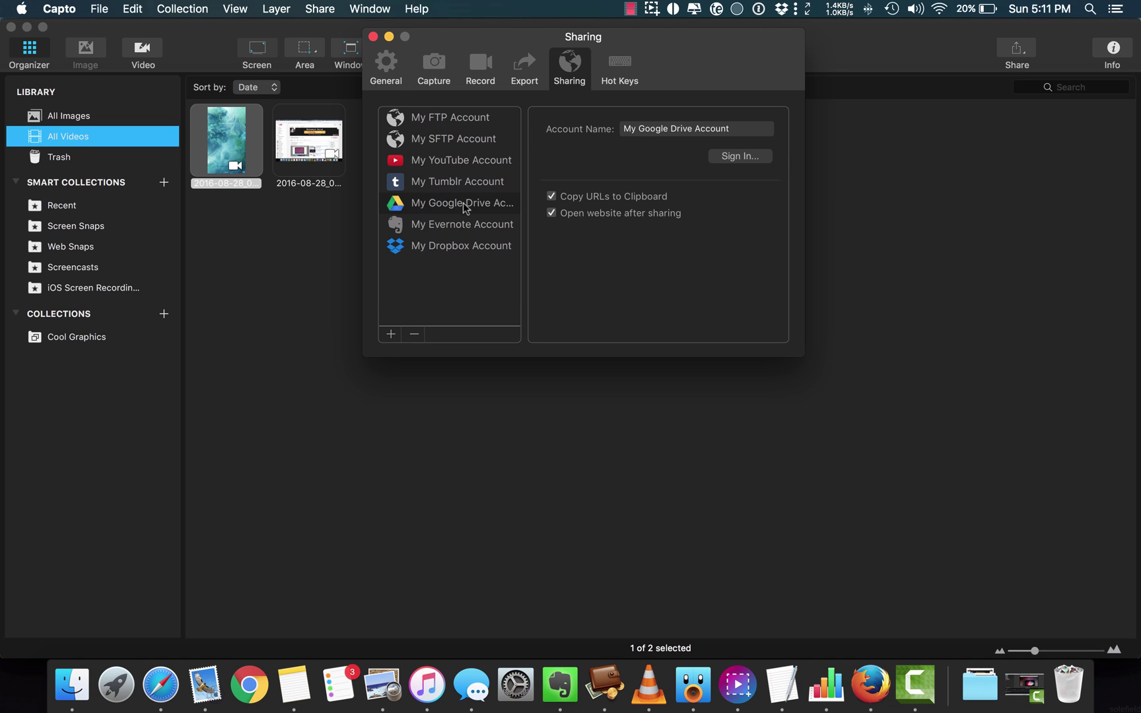
left_click(466, 225)
left_click(468, 248)
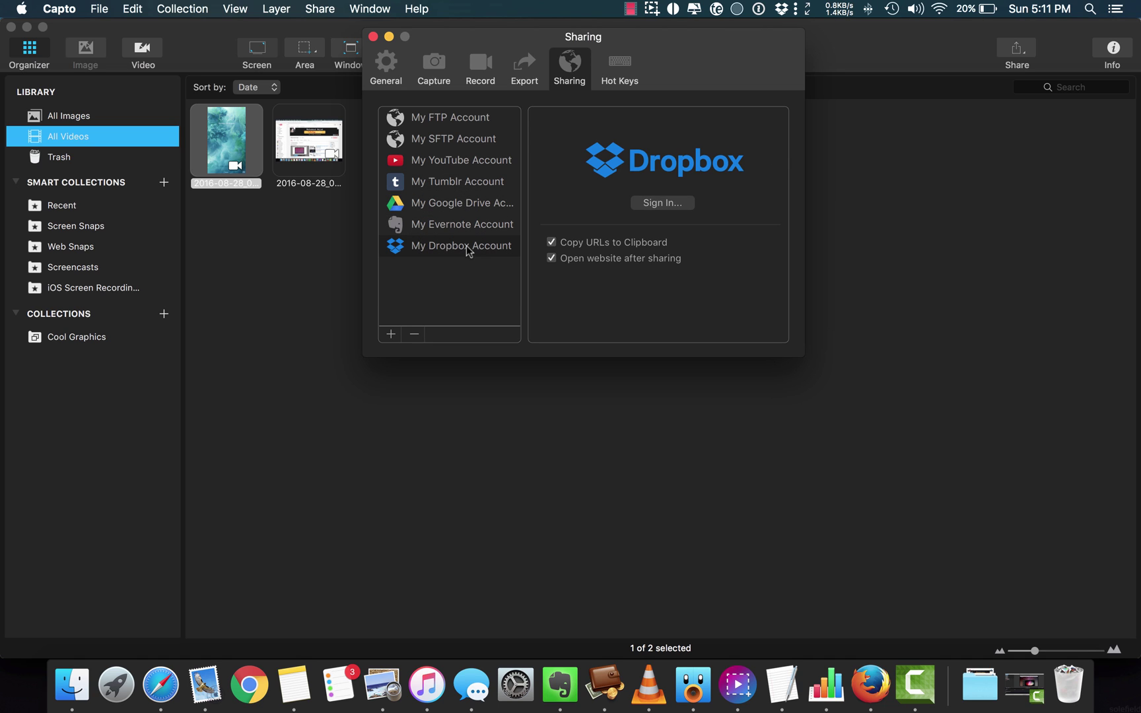
left_click(389, 334)
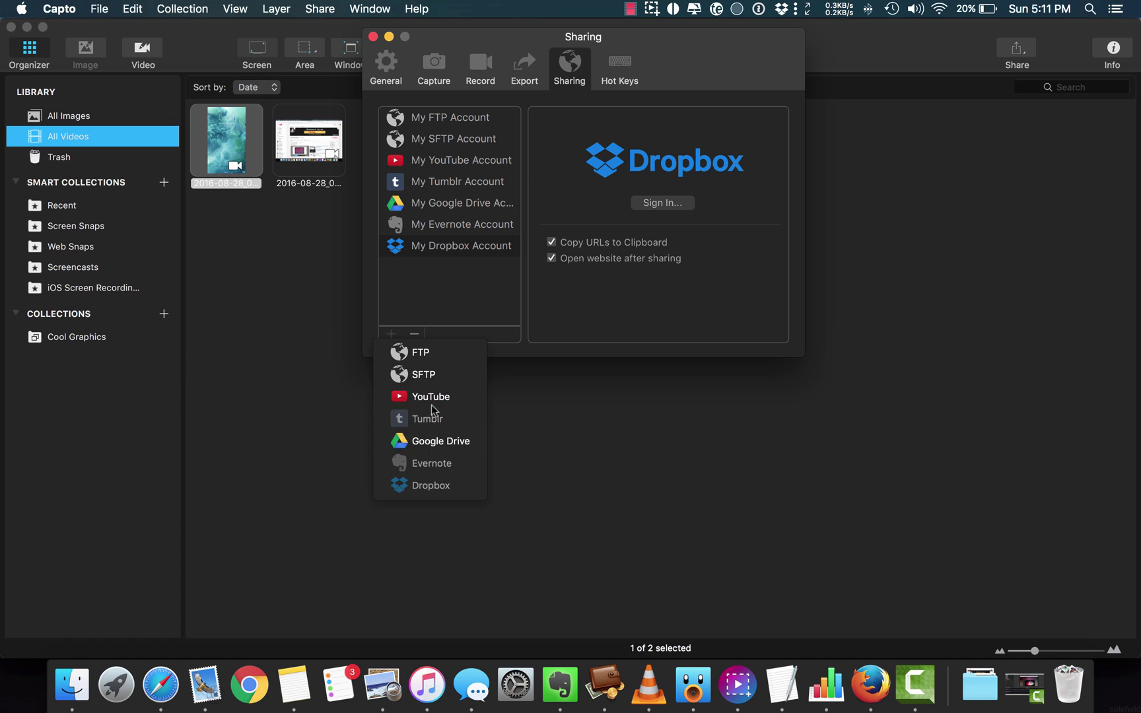
- Close the account-type menu without adding a new sharing account
left_click(447, 280)
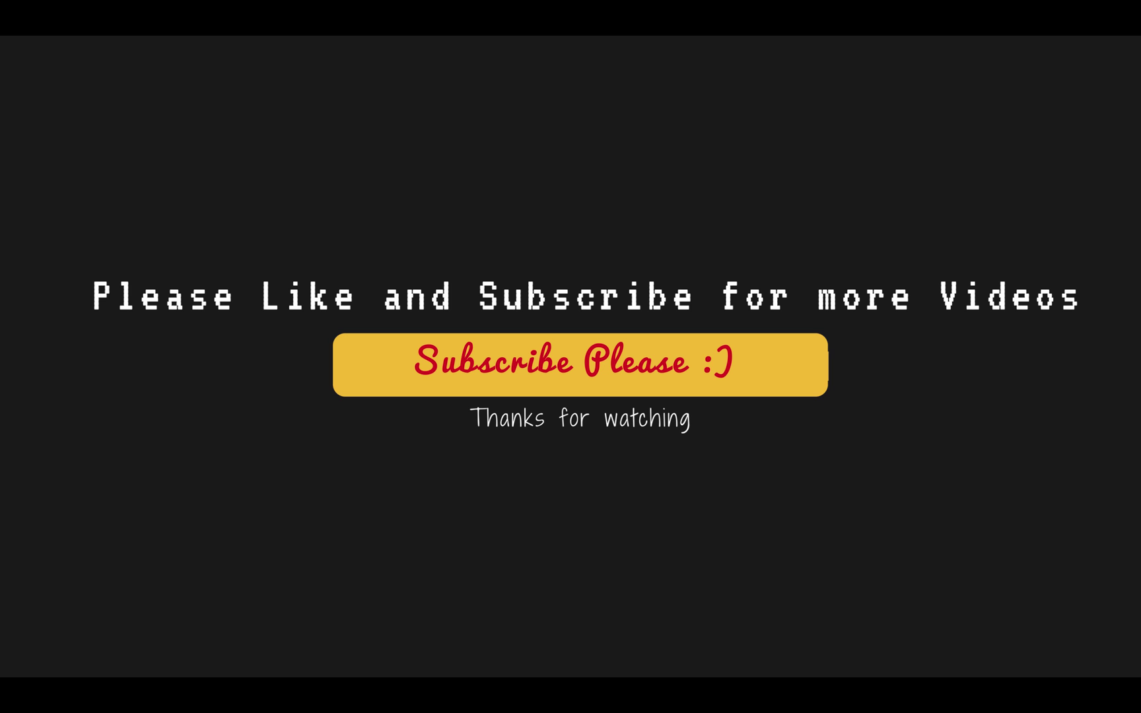